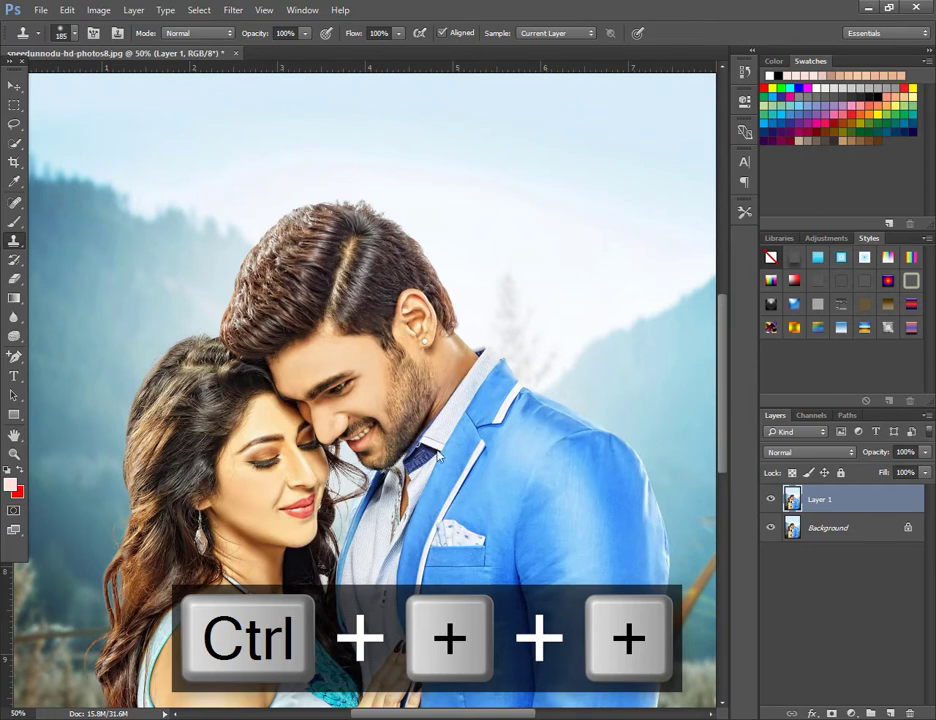
Set the Clone Stamp brush to 69 px, try cloning stubble from the man's cheek onto his jaw, and undo the stroke.
{"action": "right_click", "coordinate": [490, 440]}
{"action": "left_click", "coordinate": [590, 473]}
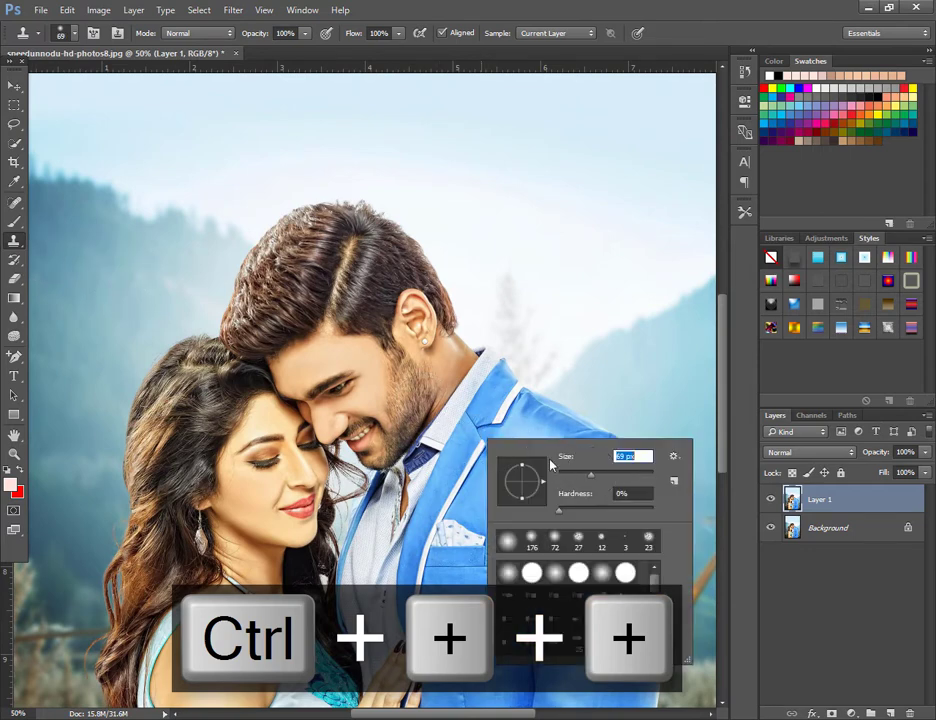
{"action": "left_click", "coordinate": [409, 382], "text": "alt"}
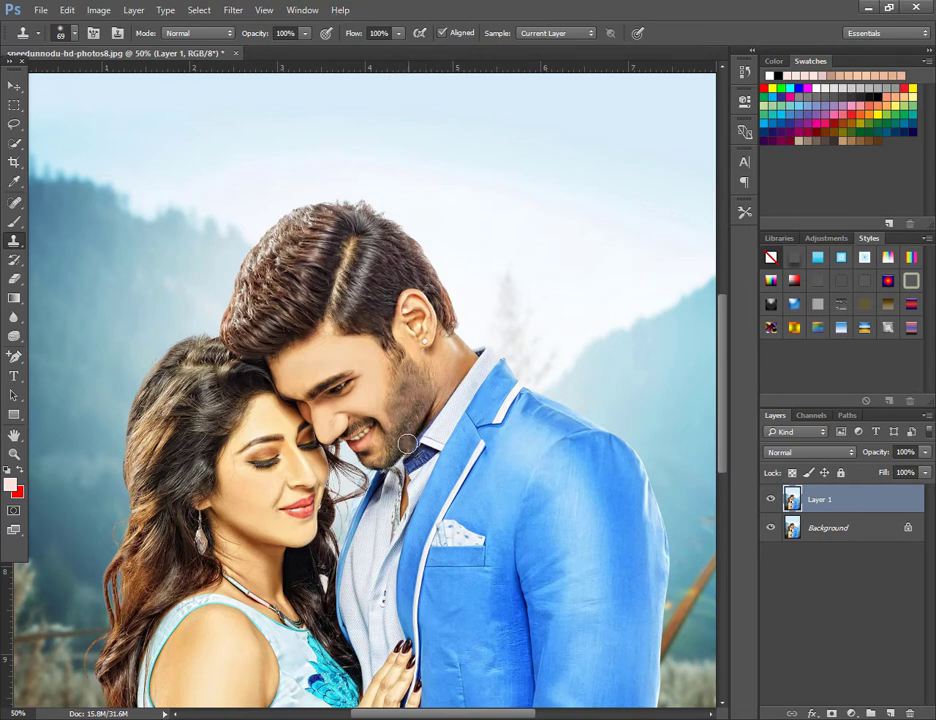
{"action": "scroll", "coordinate": [424, 393], "scroll_direction": "up", "scroll_amount": 2}
{"action": "key", "text": "ctrl+plus"}
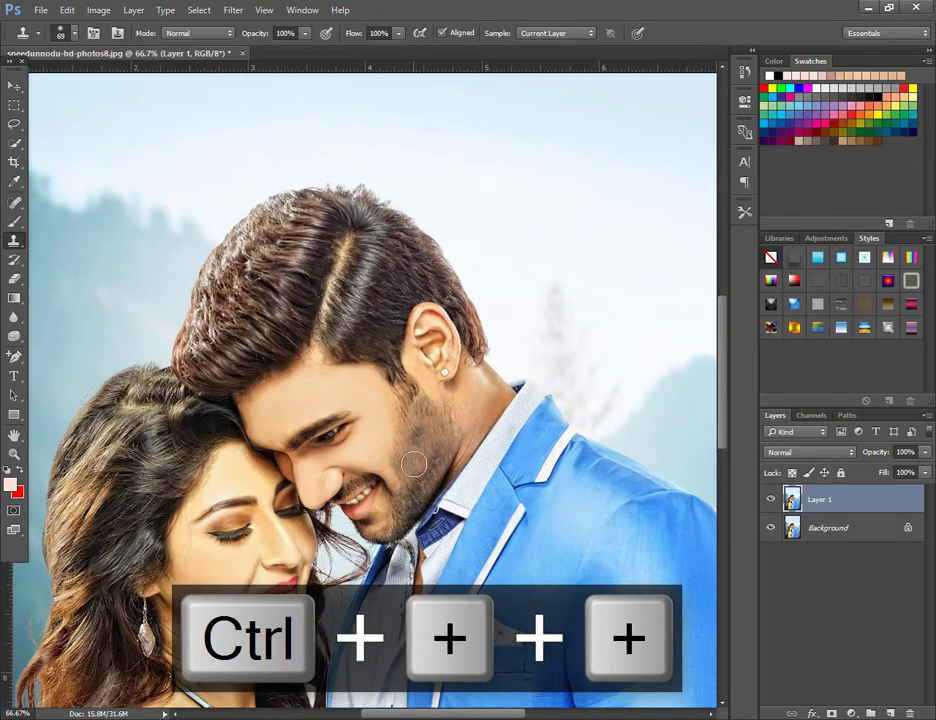
{"action": "key", "text": "ctrl+z"}
Resample the stubble below the man's sideburn and clone it over his jaw, undoing the last strokes.
{"action": "left_click", "coordinate": [434, 434], "text": "alt"}
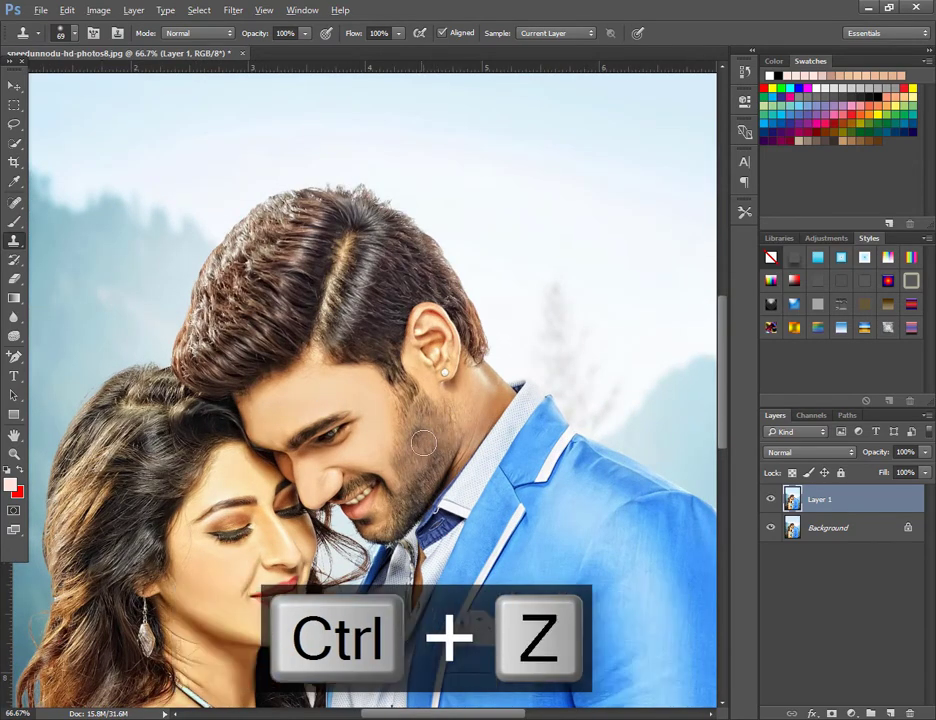
{"action": "mouse_move", "coordinate": [425, 443]}
{"action": "left_mouse_down"}
{"action": "mouse_move", "coordinate": [419, 436]}
{"action": "mouse_move", "coordinate": [414, 461]}
{"action": "left_mouse_up"}
{"action": "left_click", "coordinate": [431, 417], "text": "alt"}
{"action": "left_click", "coordinate": [439, 434]}
{"action": "left_click", "coordinate": [430, 416], "text": "alt"}
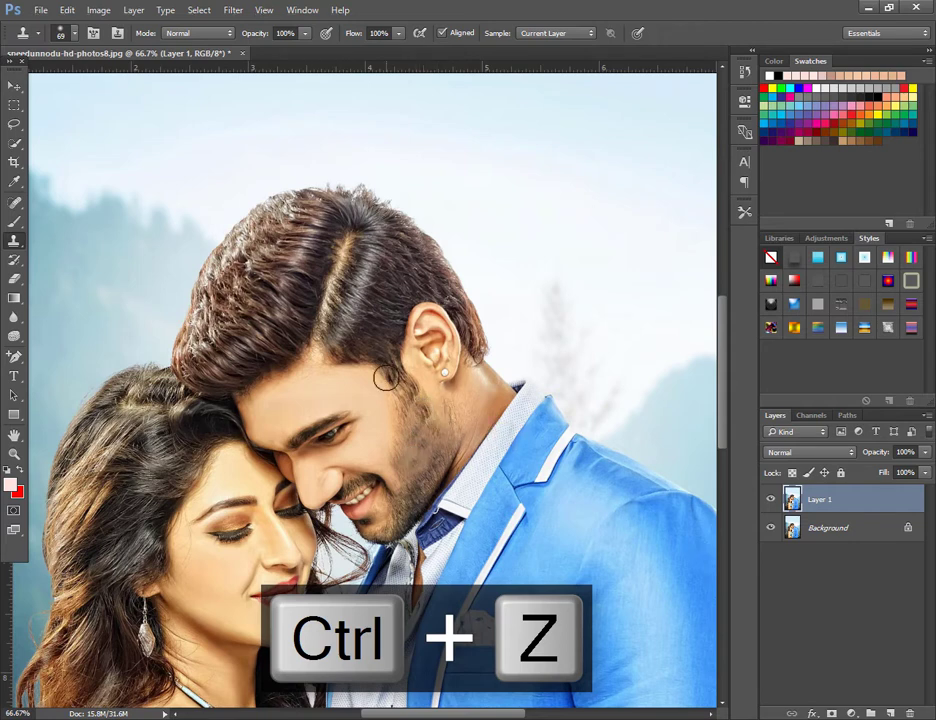
{"action": "key", "text": "ctrl+alt+z"}
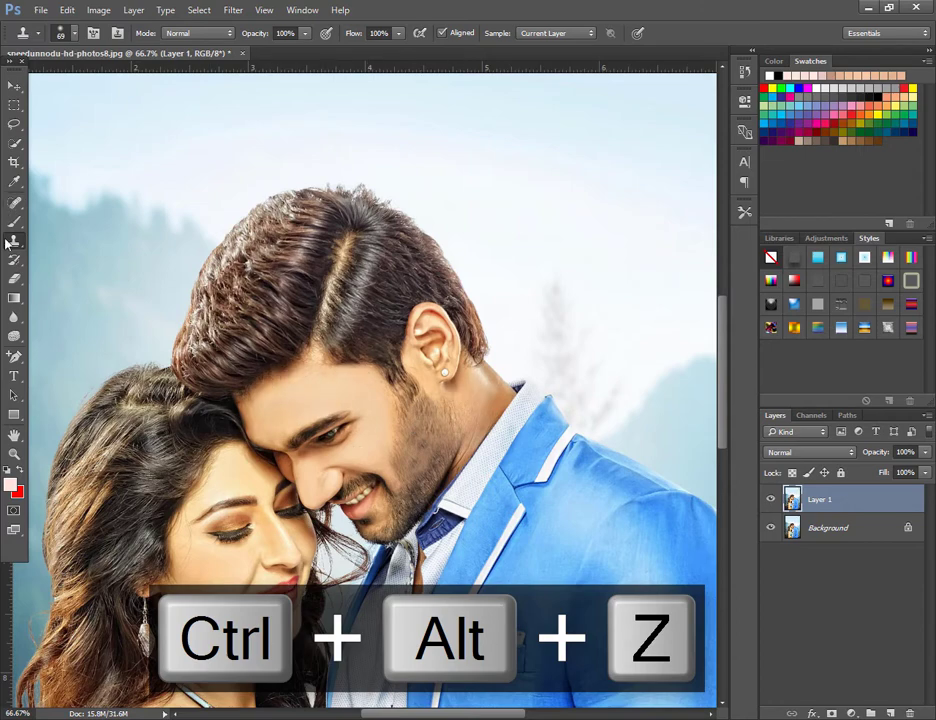
Smooth the beard edge along the man's cheek using the Smudge tool with a 72 px brush at 100% strength.
{"action": "left_click_drag", "start_coordinate": [14, 316], "coordinate": [57, 345]}
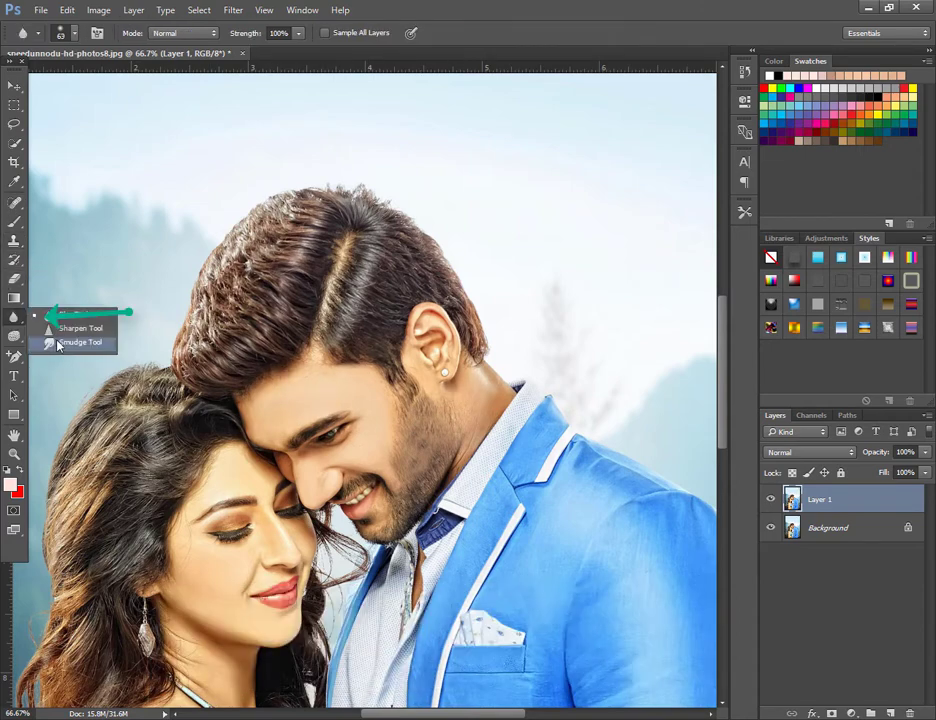
{"action": "left_click", "coordinate": [57, 345]}
{"action": "right_click", "coordinate": [390, 456]}
{"action": "left_click", "coordinate": [495, 490]}
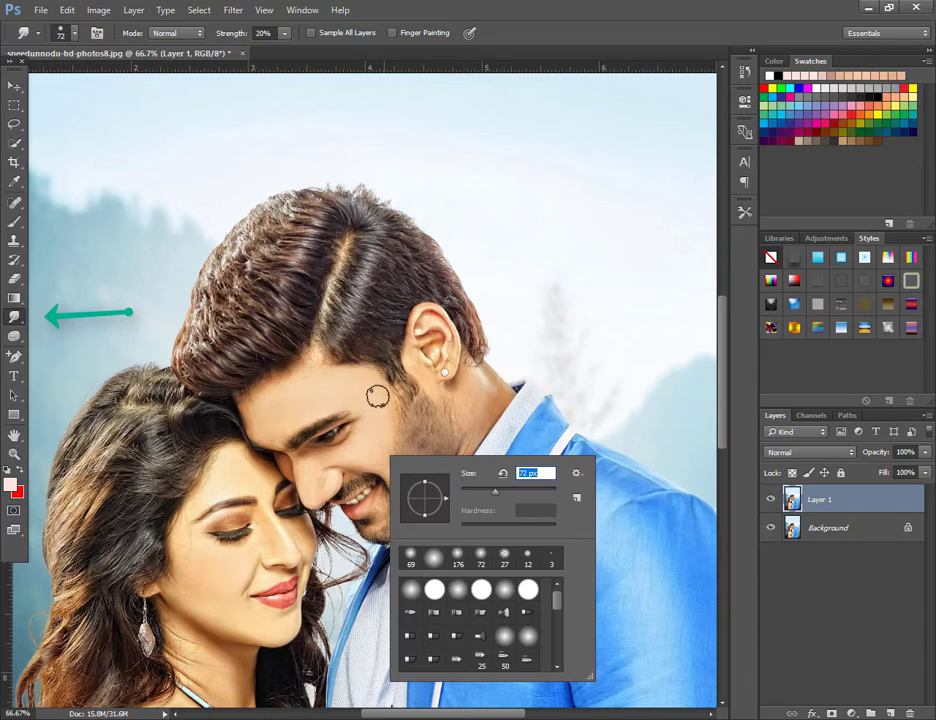
{"action": "key", "text": "Return"}
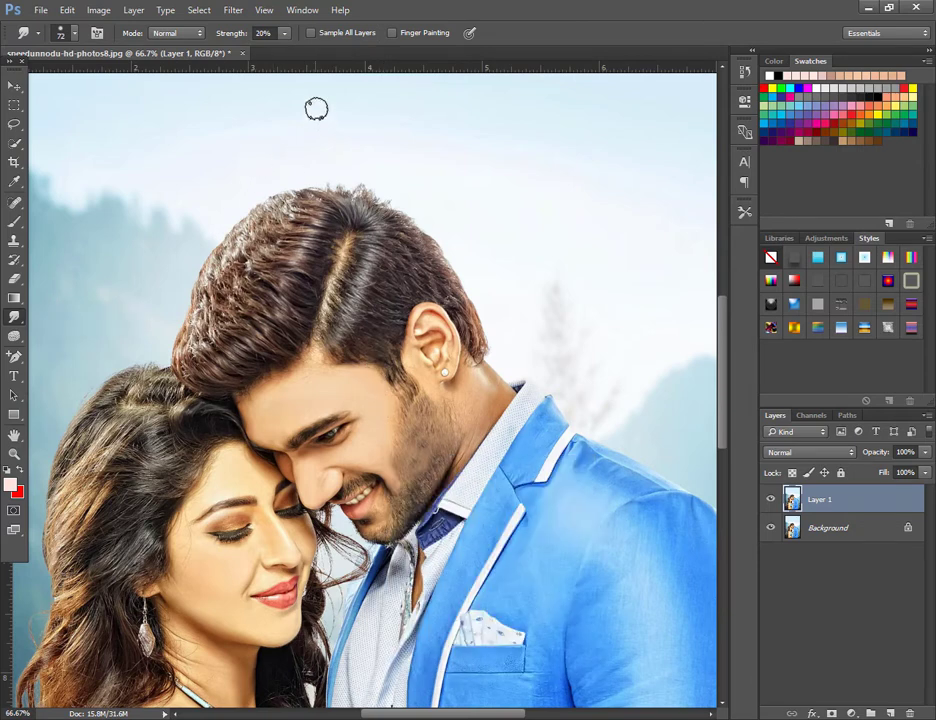
{"action": "left_click", "coordinate": [205, 31]}
{"action": "type", "text": "100"}
{"action": "key", "text": "Return"}
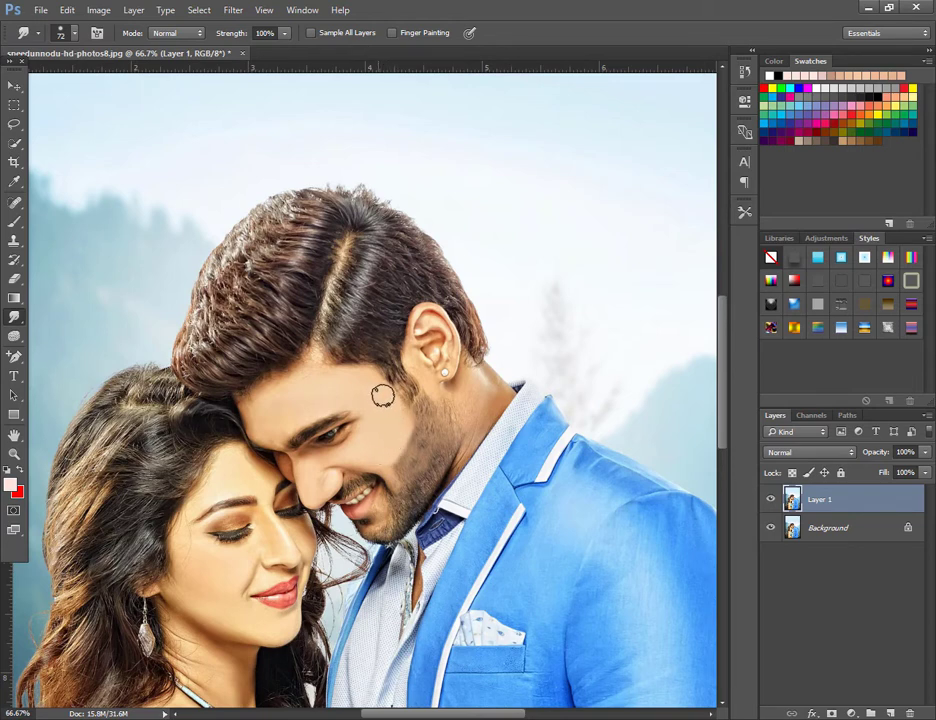
Undo the last smudge and blend the skin beside the man's sideburn, starting with a 27 px brush.
{"action": "key", "text": "ctrl+z"}
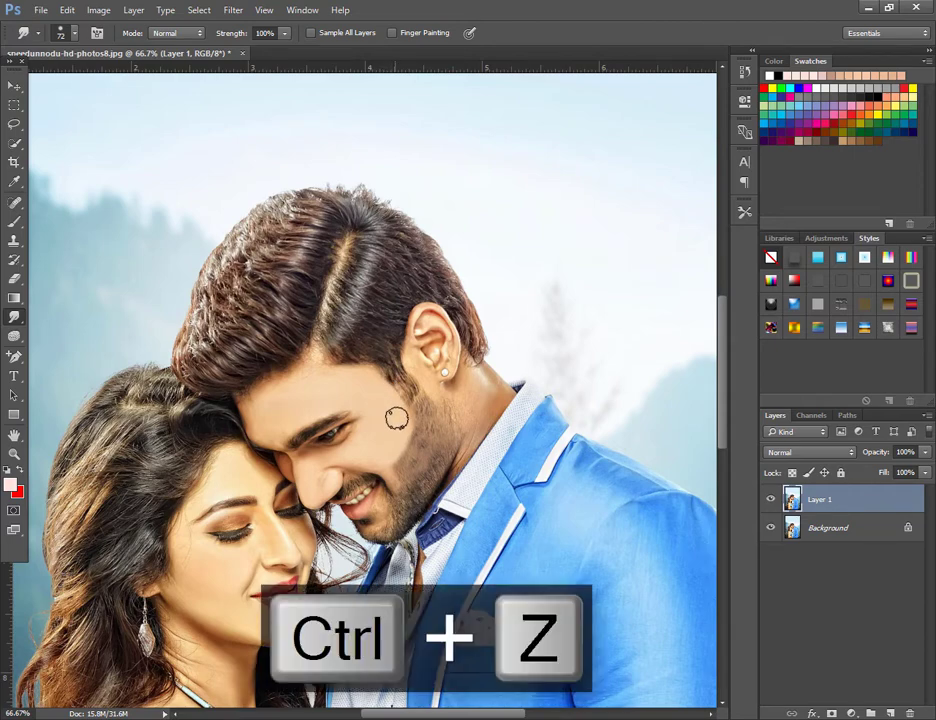
{"action": "right_click", "coordinate": [391, 415]}
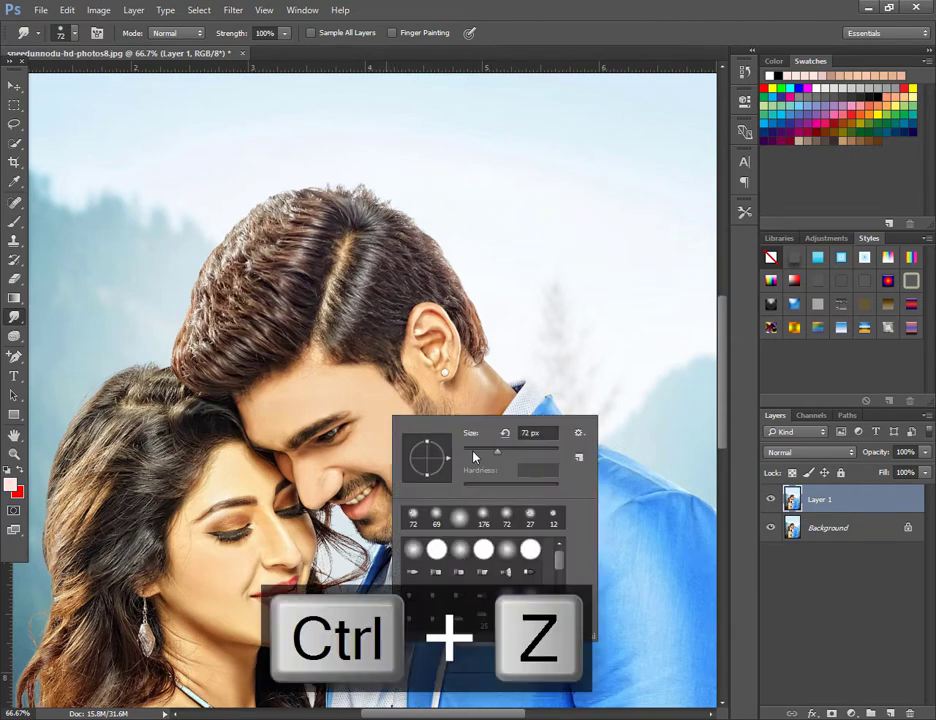
{"action": "left_click", "coordinate": [475, 451]}
{"action": "left_click", "coordinate": [362, 380]}
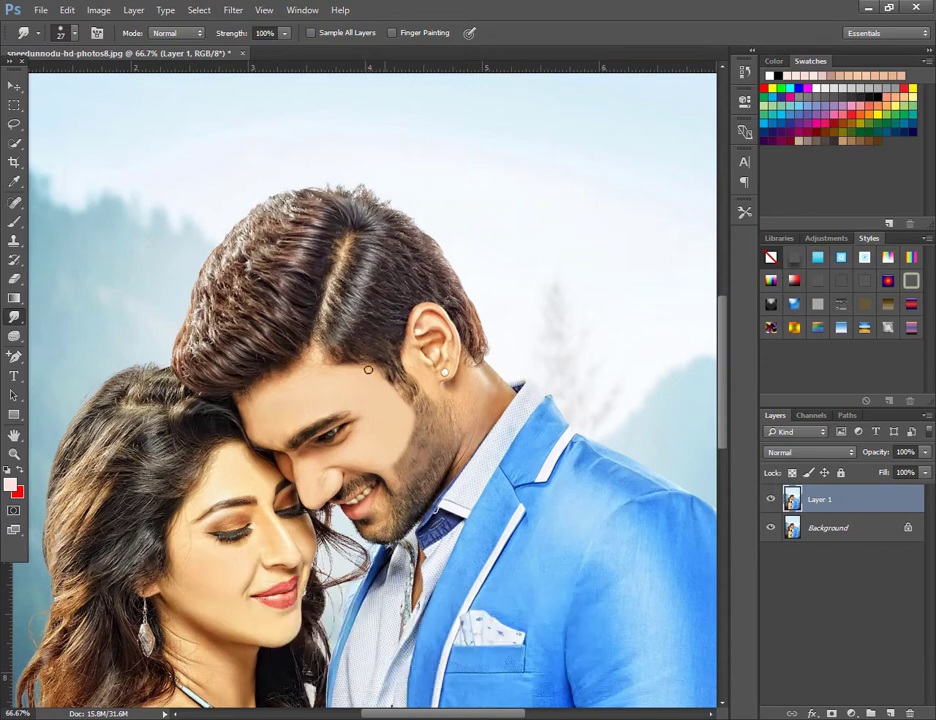
{"action": "right_click", "coordinate": [367, 369]}
{"action": "left_click", "coordinate": [466, 428]}
{"action": "left_click", "coordinate": [373, 378]}
Refine the beard line on the man's lower cheek with a 13 px smudge brush.
{"action": "right_click", "coordinate": [403, 441]}
{"action": "double_click", "coordinate": [549, 457]}
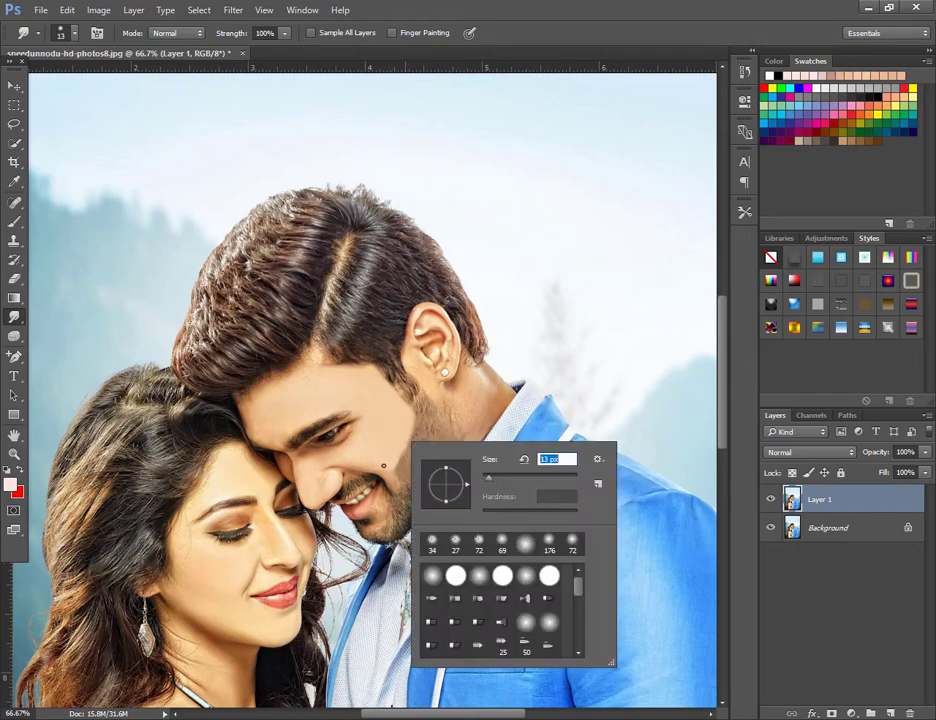
{"action": "type", "text": "13"}
{"action": "key", "text": "Return"}
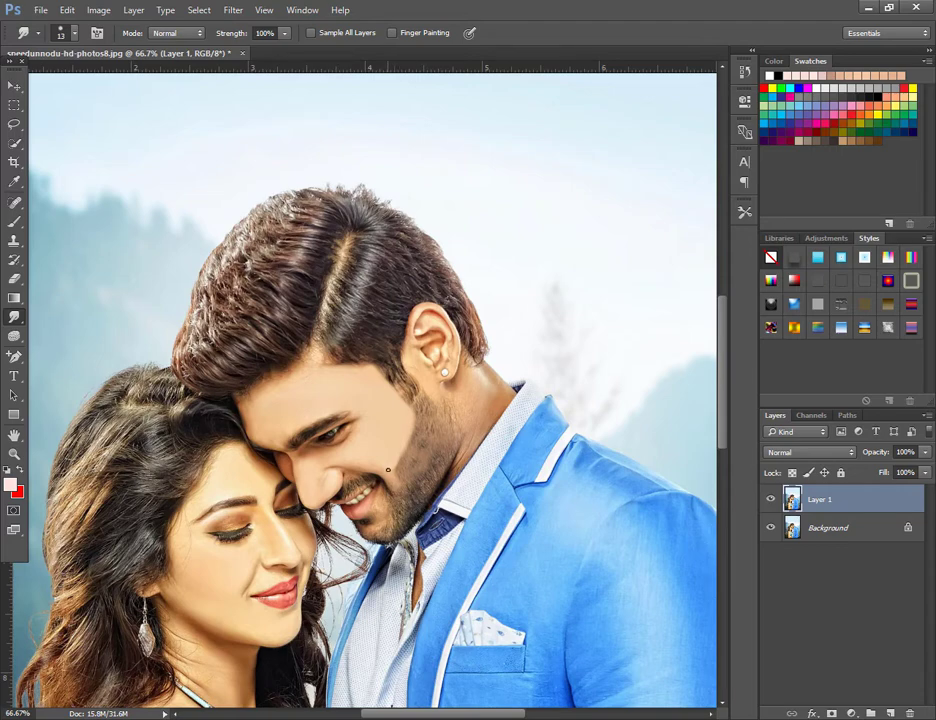
Try smudging the man's beard with a 34 px brush, and undo the strokes.
{"action": "right_click", "coordinate": [427, 459]}
{"action": "double_click", "coordinate": [566, 476]}
{"action": "type", "text": "34"}
{"action": "key", "text": "Return"}
{"action": "key", "text": "ctrl+z"}
{"action": "key", "text": "ctrl+alt+z"}
Smudge the man's jaw beard with a 69 px brush, and refine the area around the mouth and chin at 20 px.
{"action": "right_click", "coordinate": [467, 415]}
{"action": "type", "text": "69"}
{"action": "key", "text": "Return"}
{"action": "right_click", "coordinate": [506, 412]}
{"action": "left_click", "coordinate": [611, 448]}
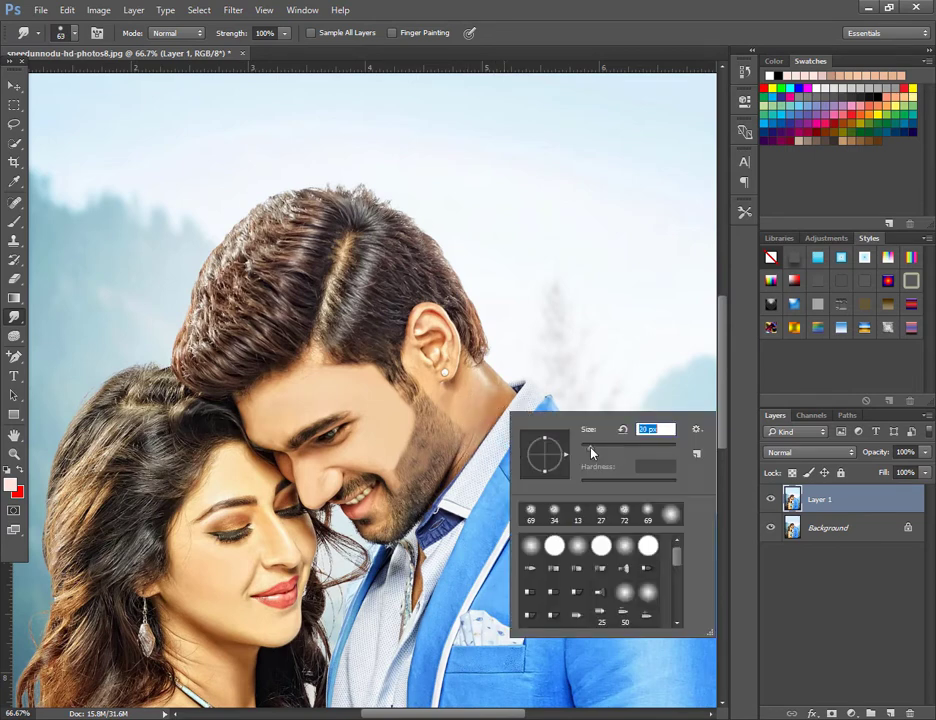
{"action": "key", "text": "Return"}
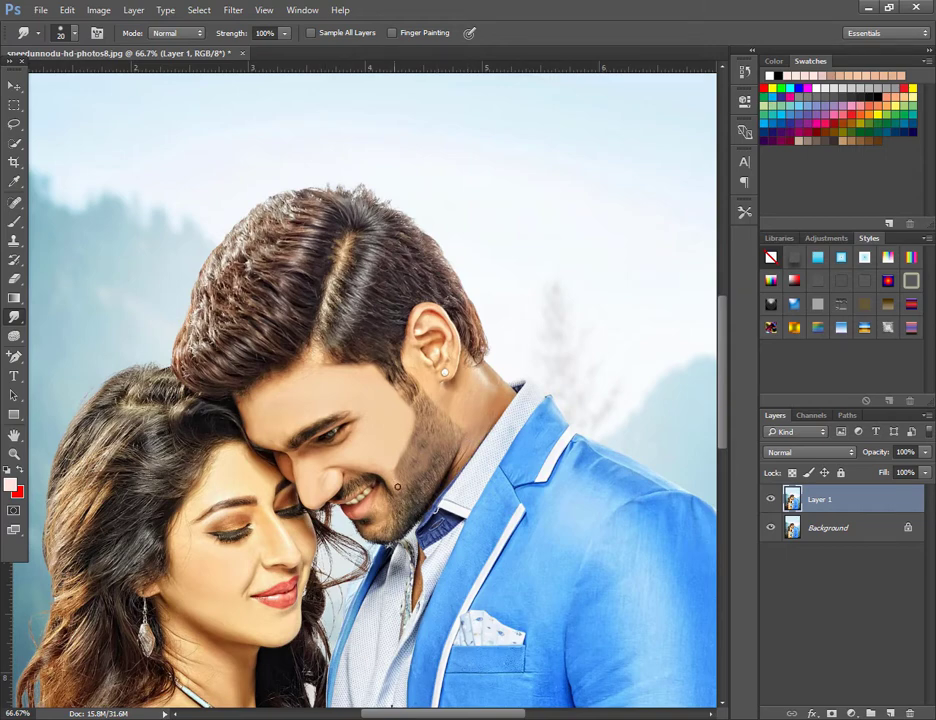
{"action": "key", "text": "ctrl+minus"}
{"action": "key", "text": "ctrl+plus"}
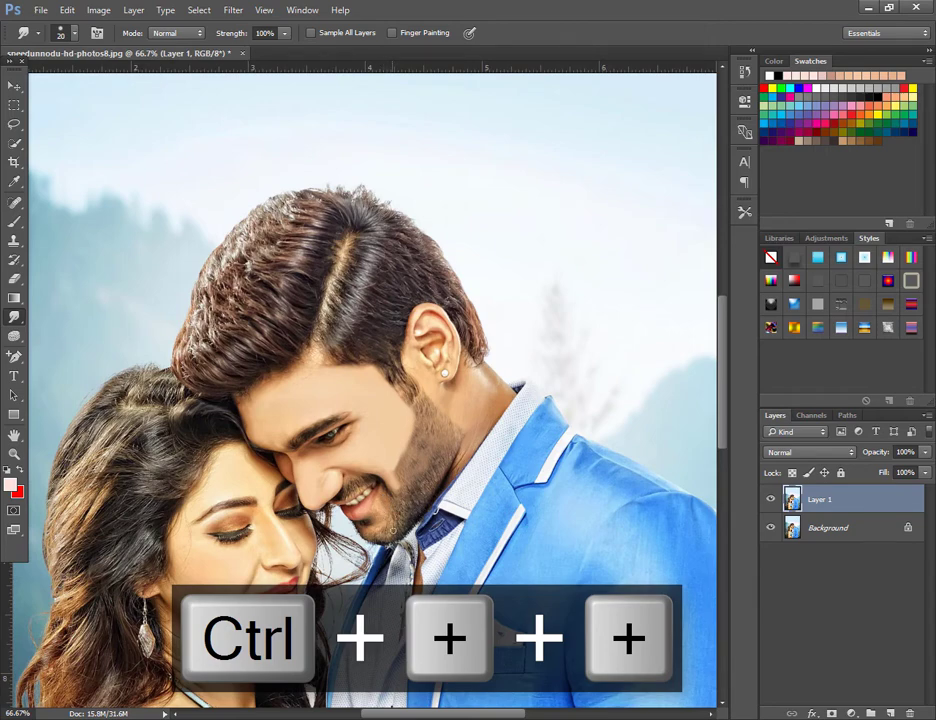
Duplicate the retouched Layer 1 with the Move tool active.
{"action": "key", "text": "ctrl+minus"}
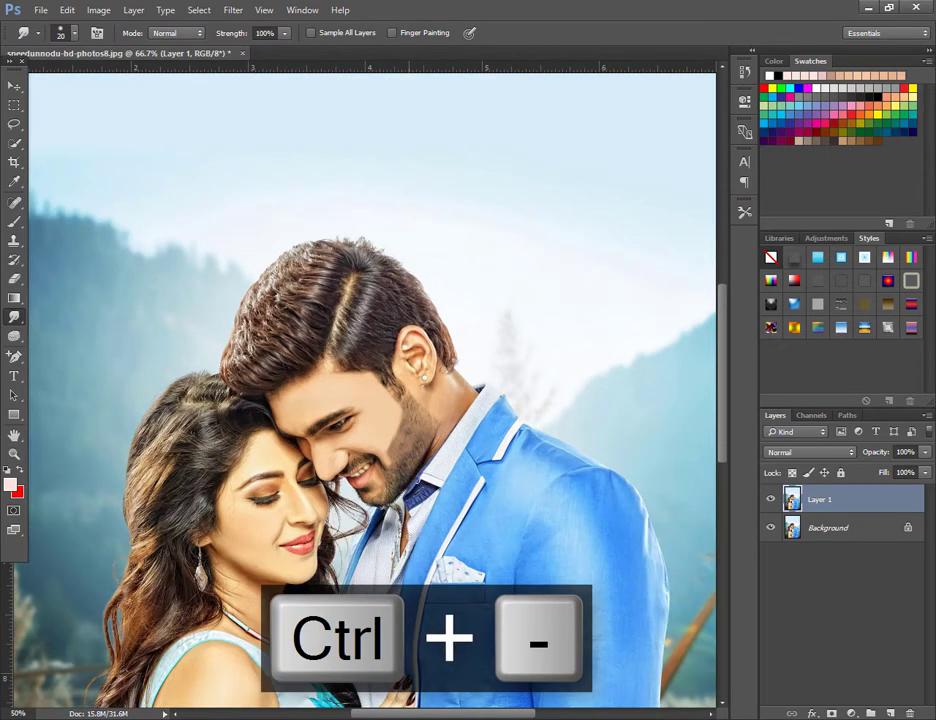
{"action": "key", "text": "ctrl+minus"}
{"action": "key", "text": "ctrl+minus"}
{"action": "key", "text": "j"}
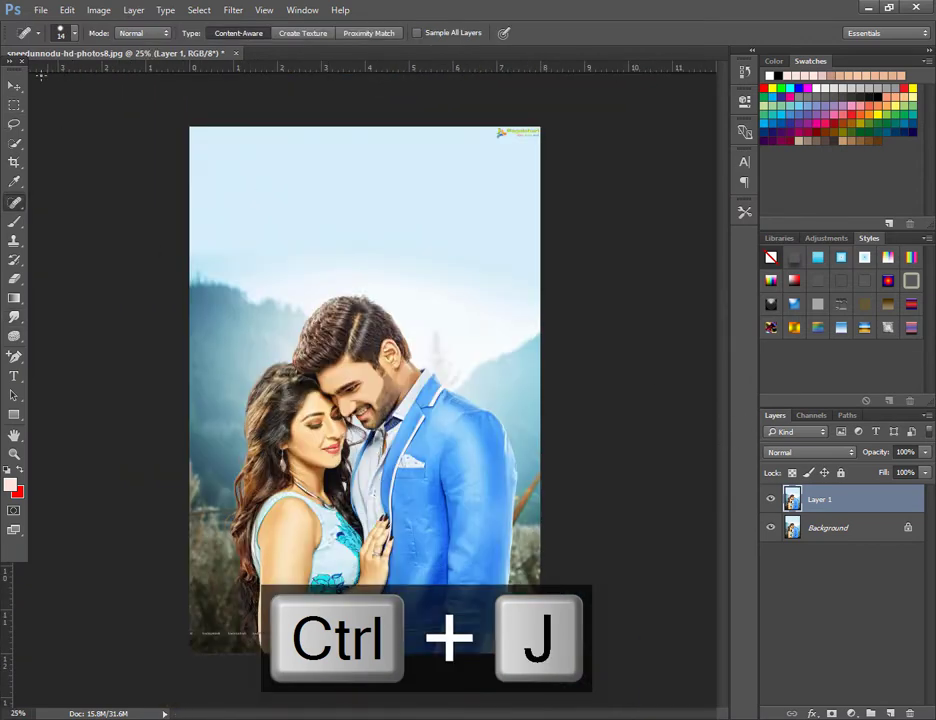
{"action": "key", "text": "v"}
{"action": "key", "text": "ctrl+j"}
Open the Camera Raw filter on the duplicated layer and set Highlights to -40.
{"action": "left_click", "coordinate": [233, 10]}
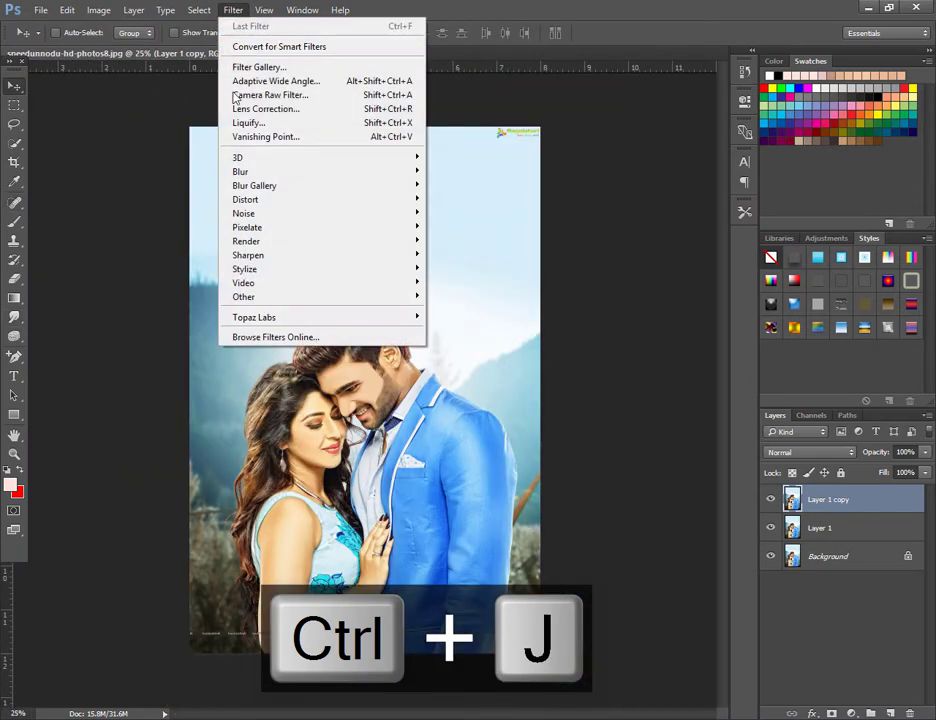
{"action": "left_click", "coordinate": [267, 95]}
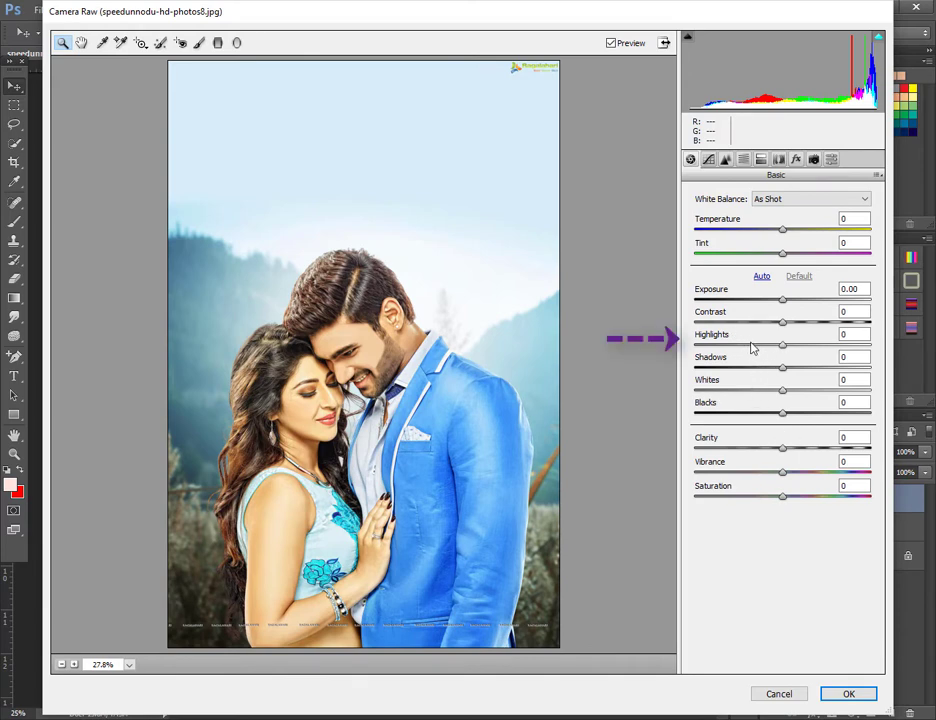
{"action": "left_click_drag", "start_coordinate": [752, 347], "coordinate": [748, 346]}
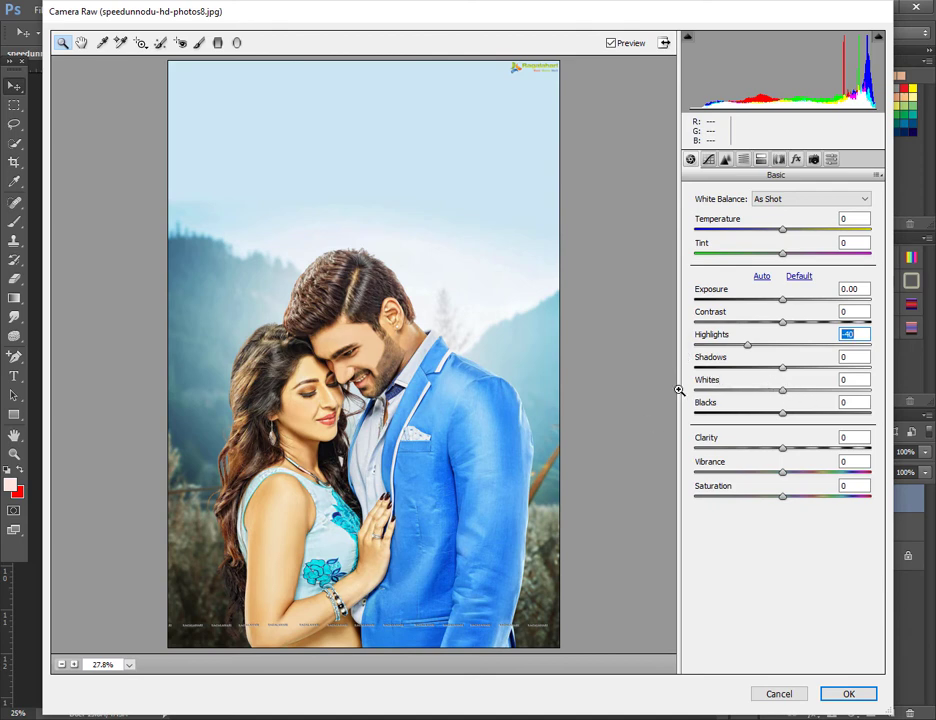
Try an Oranges saturation of -100 in the HSL adjustments, and return it to 0.
{"action": "left_click", "coordinate": [743, 159]}
{"action": "left_click", "coordinate": [740, 217]}
{"action": "left_click_drag", "start_coordinate": [748, 287], "coordinate": [637, 286]}
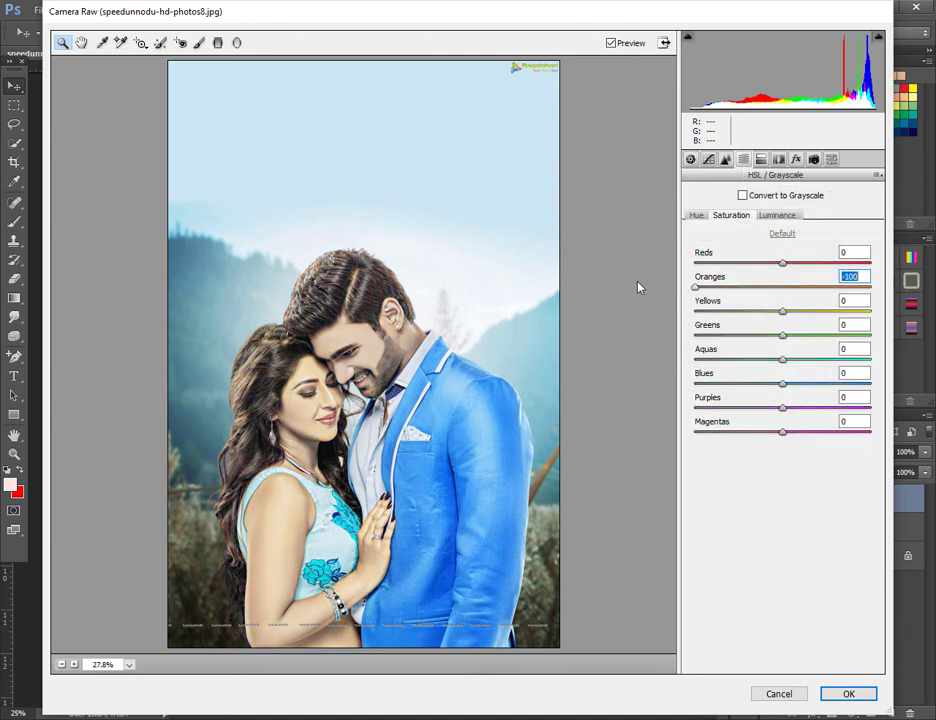
{"action": "type", "text": "0"}
Apply the Camera Raw adjustments and reopen the Camera Raw filter on a new copy of the layer.
{"action": "left_click", "coordinate": [840, 694]}
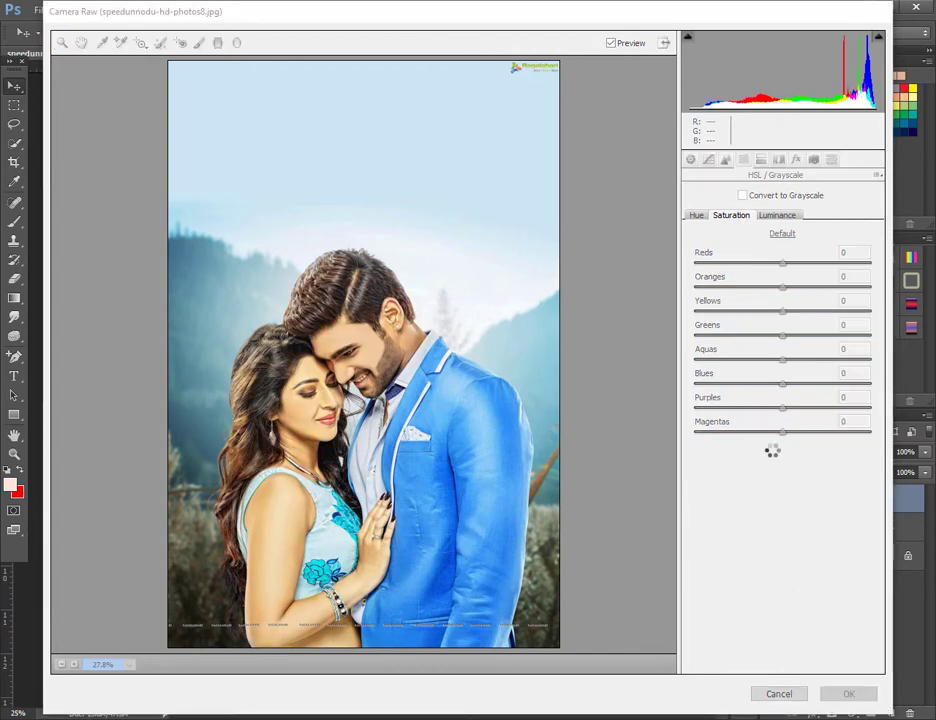
{"action": "key", "text": "ctrl+j"}
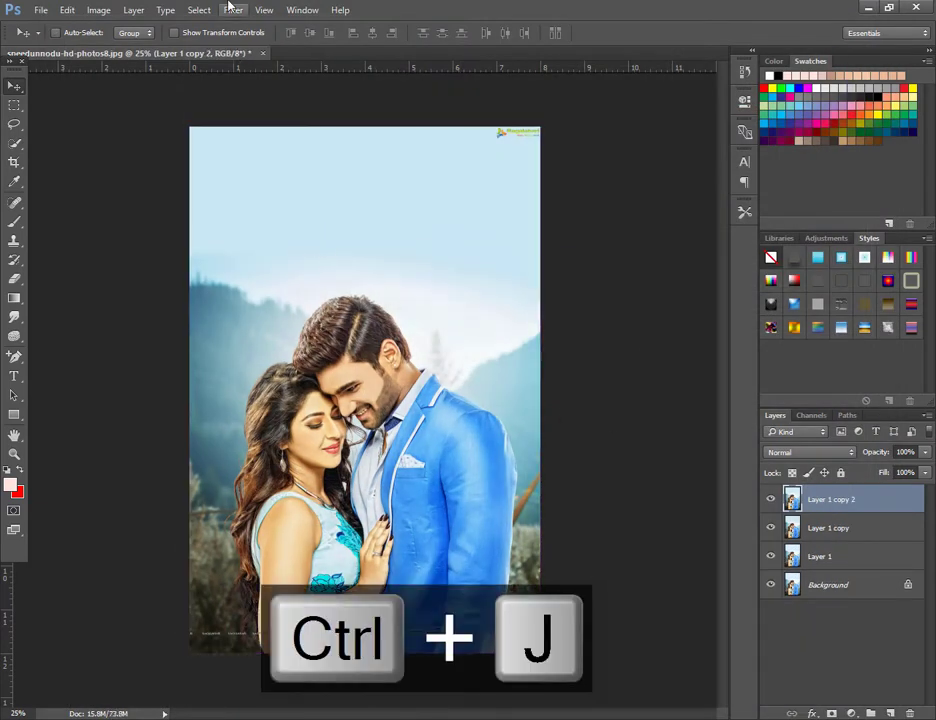
{"action": "left_click", "coordinate": [231, 10]}
{"action": "left_click", "coordinate": [264, 95]}
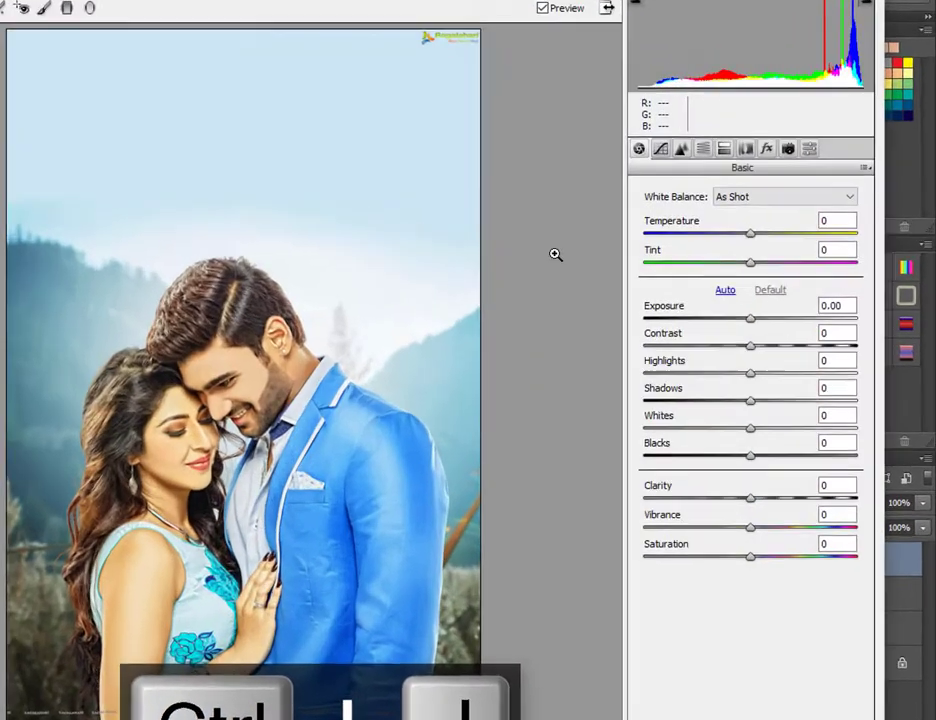
Set the Oranges saturation to -94 and the Oranges luminance to +100 in the HSL adjustments.
{"action": "left_click", "coordinate": [745, 160]}
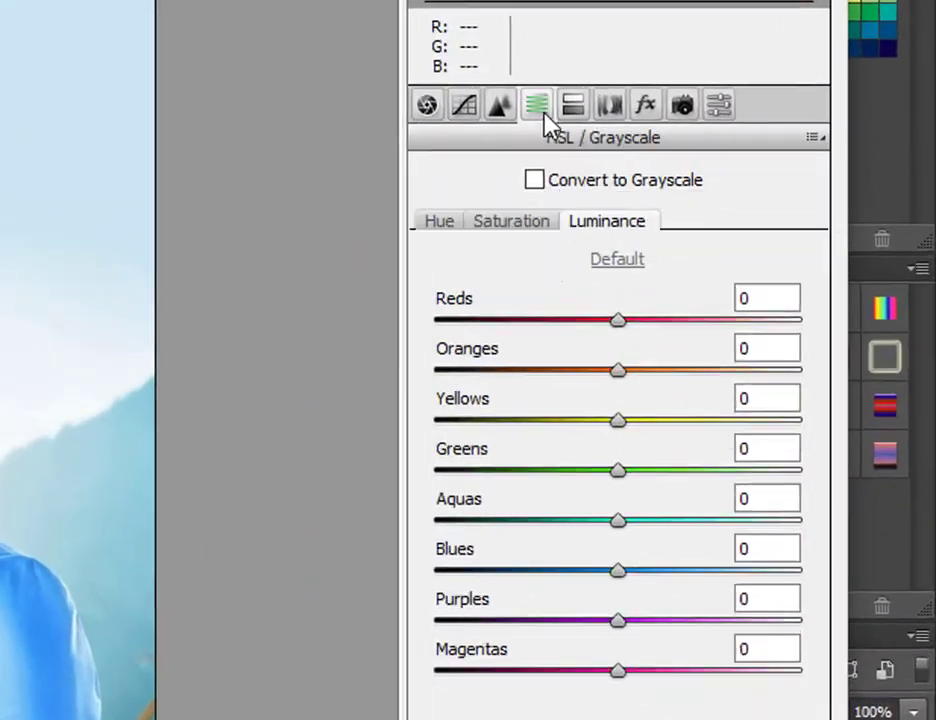
{"action": "left_click", "coordinate": [736, 214]}
{"action": "left_click_drag", "start_coordinate": [739, 281], "coordinate": [668, 290]}
{"action": "left_click_drag", "start_coordinate": [352, 388], "coordinate": [218, 287]}
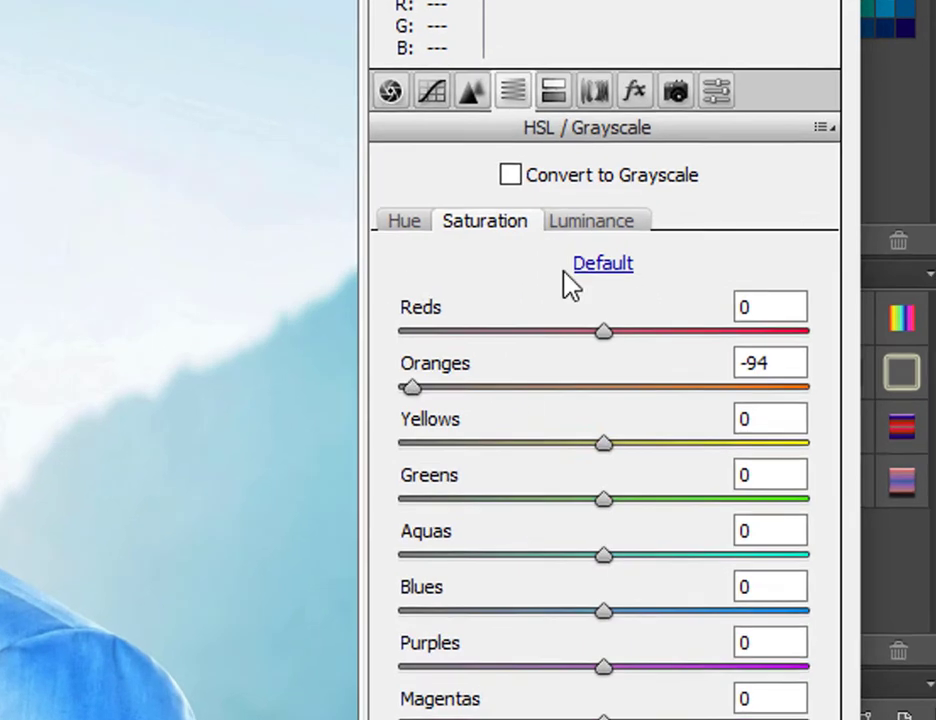
{"action": "left_click", "coordinate": [591, 220]}
{"action": "left_click_drag", "start_coordinate": [603, 385], "coordinate": [853, 386]}
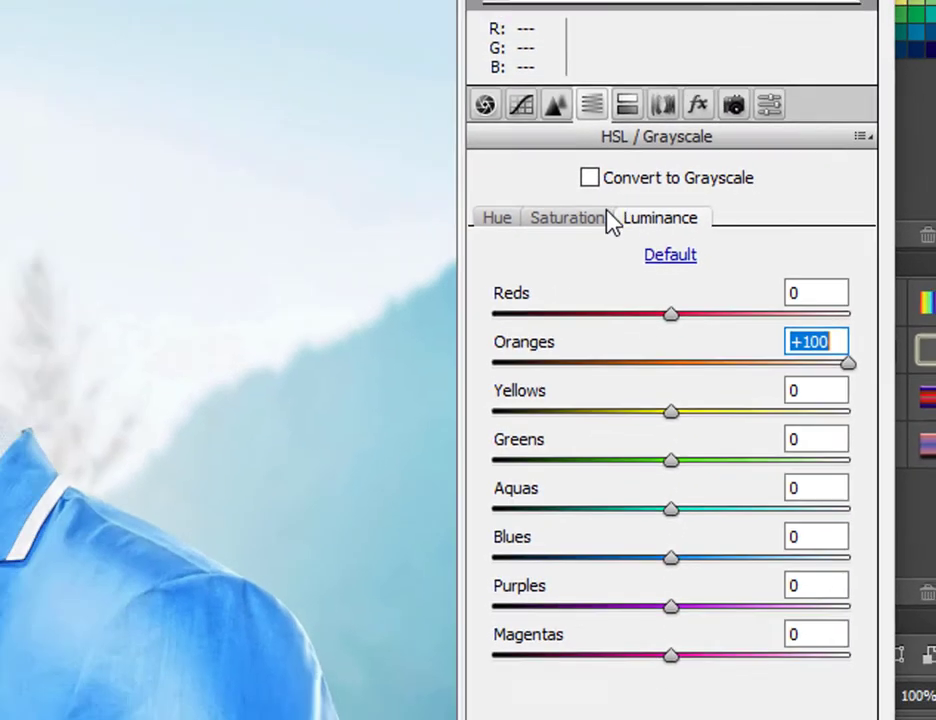
Set the Yellows saturation to -100 to remove the remaining yellow from the couple's skin.
{"action": "left_click", "coordinate": [500, 219]}
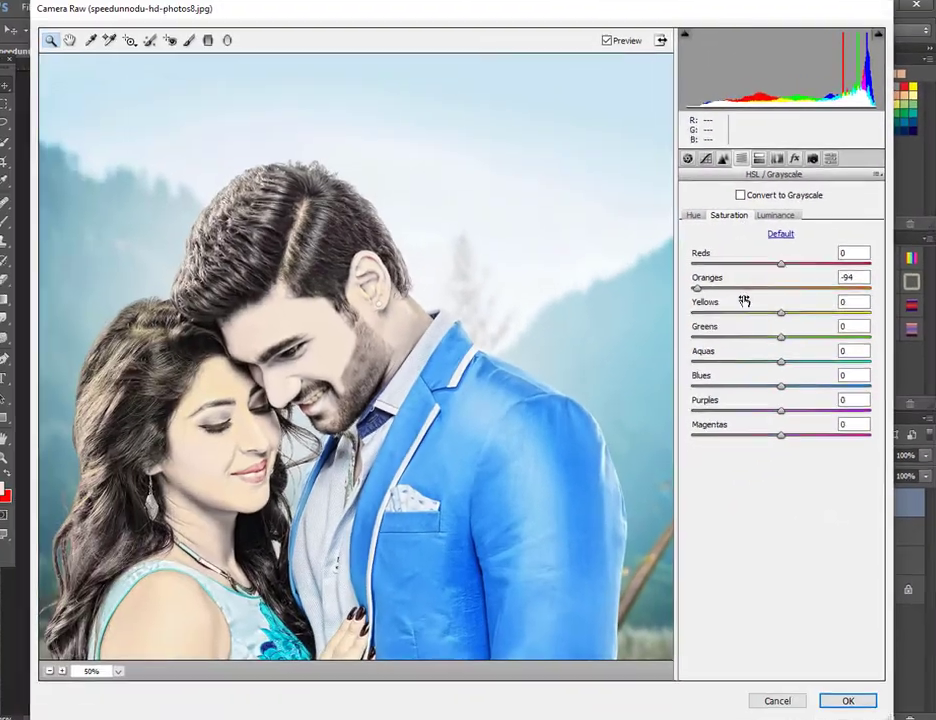
{"action": "left_click_drag", "start_coordinate": [506, 445], "coordinate": [276, 480]}
{"action": "key", "text": "ctrl+0"}
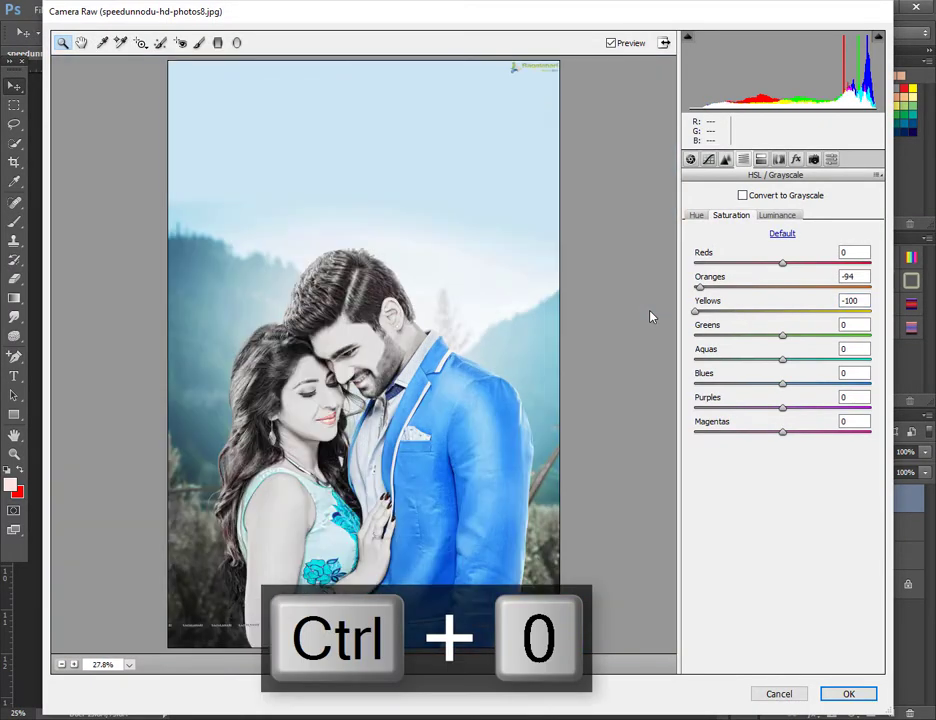
Inspect the couple's faces up close and review the HSL luminance, saturation and hue settings.
{"action": "left_click", "coordinate": [365, 348]}
{"action": "key", "text": "ctrl+0"}
{"action": "left_click", "coordinate": [771, 216]}
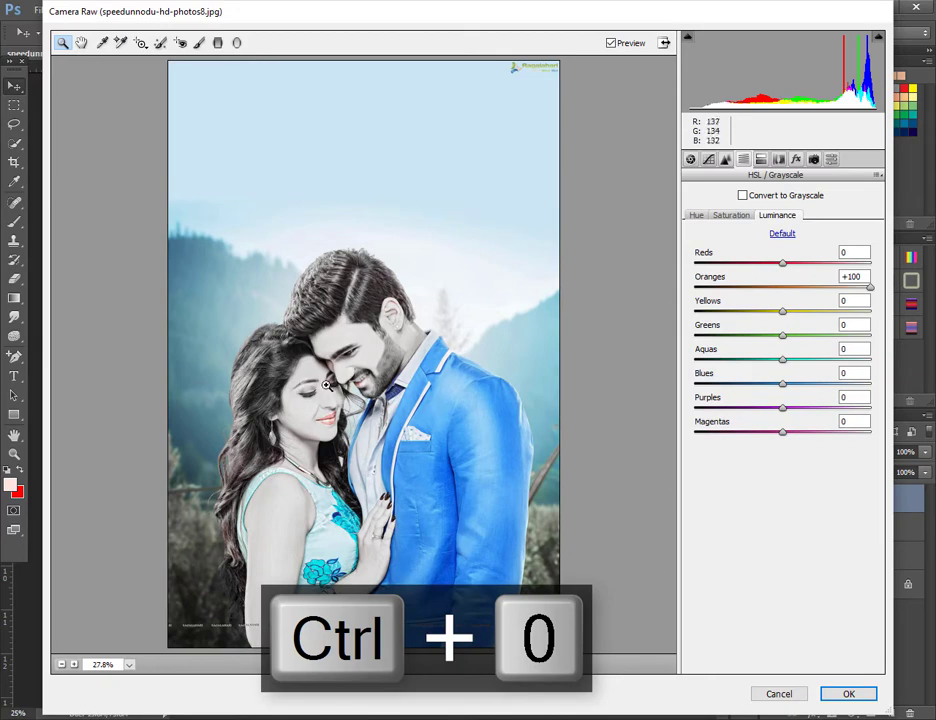
{"action": "left_click", "coordinate": [304, 355]}
{"action": "key", "text": "ctrl+0"}
{"action": "left_click", "coordinate": [726, 217]}
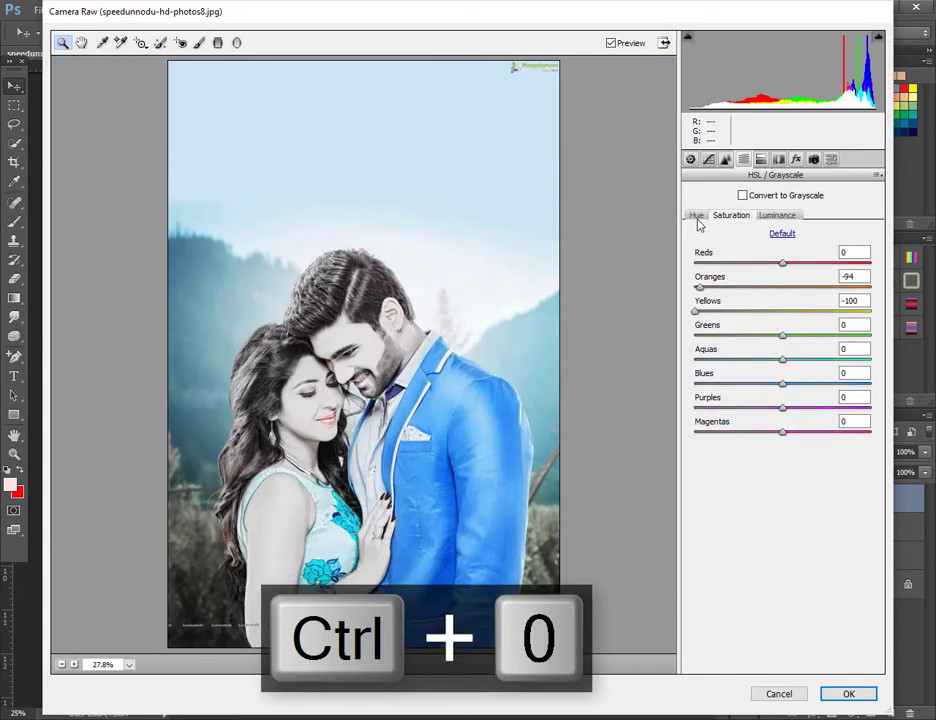
{"action": "left_click", "coordinate": [697, 217]}
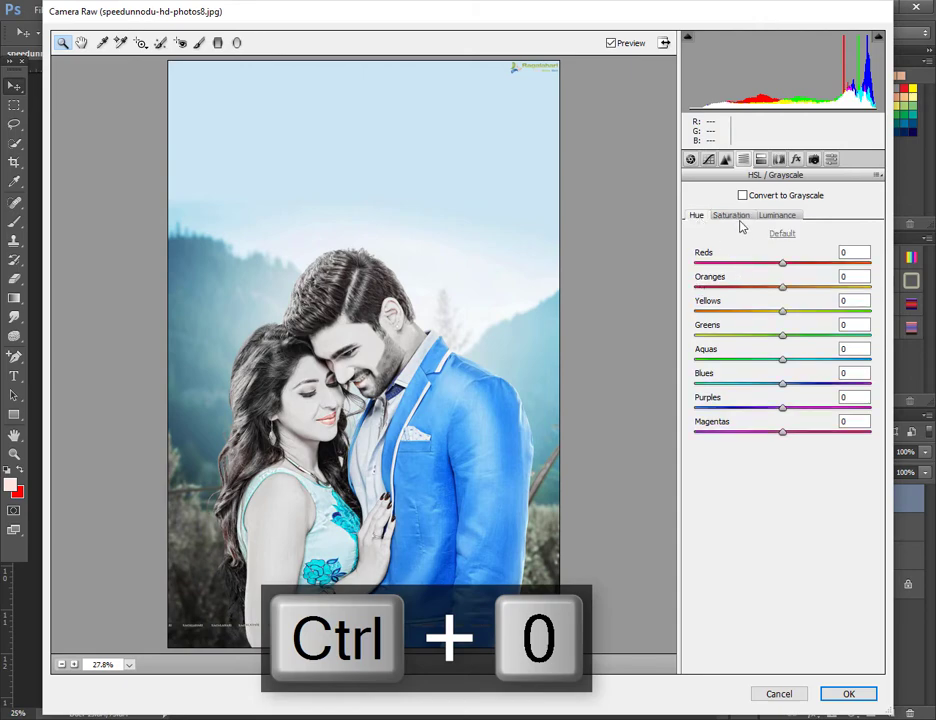
Set the Yellows saturation back to 0, check the faces in the preview and apply the Camera Raw adjustments.
{"action": "left_click", "coordinate": [733, 216]}
{"action": "type", "text": "0"}
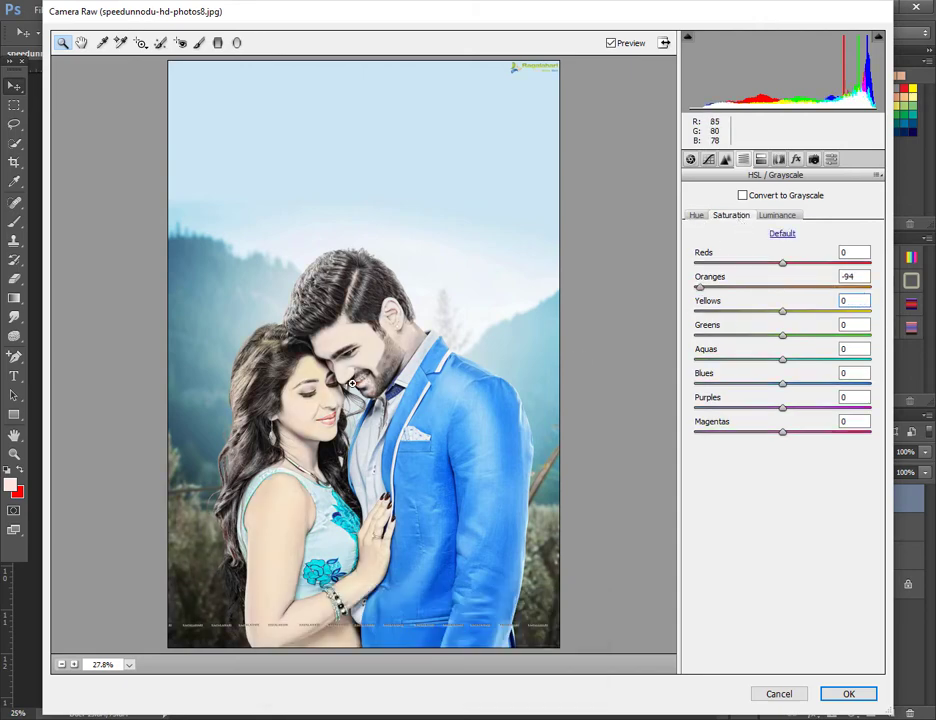
{"action": "left_click", "coordinate": [345, 382]}
{"action": "key", "text": "ctrl+0"}
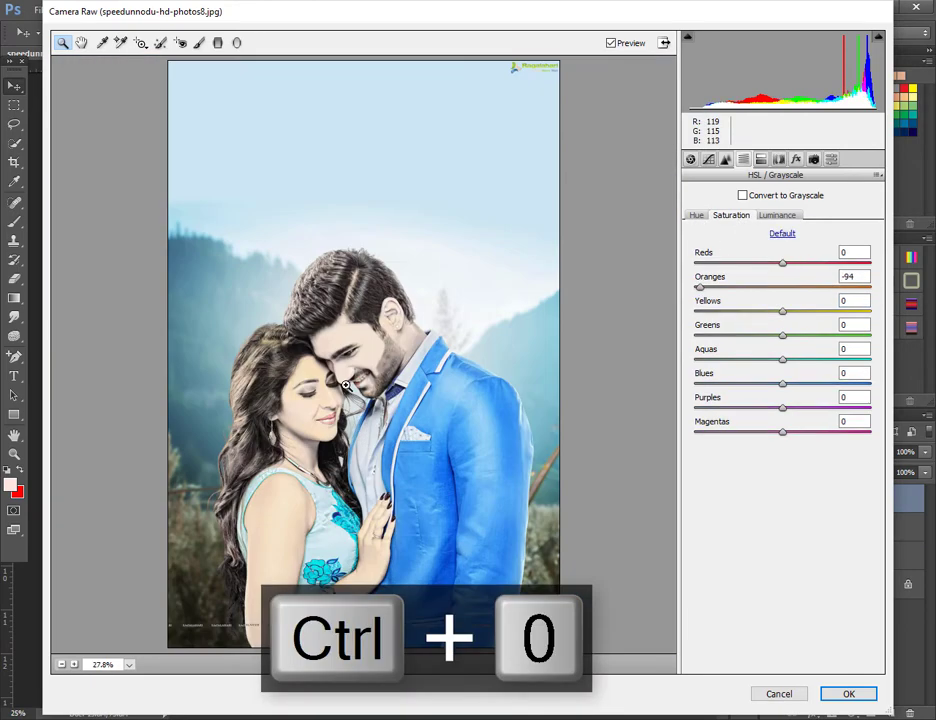
{"action": "left_click", "coordinate": [847, 694]}
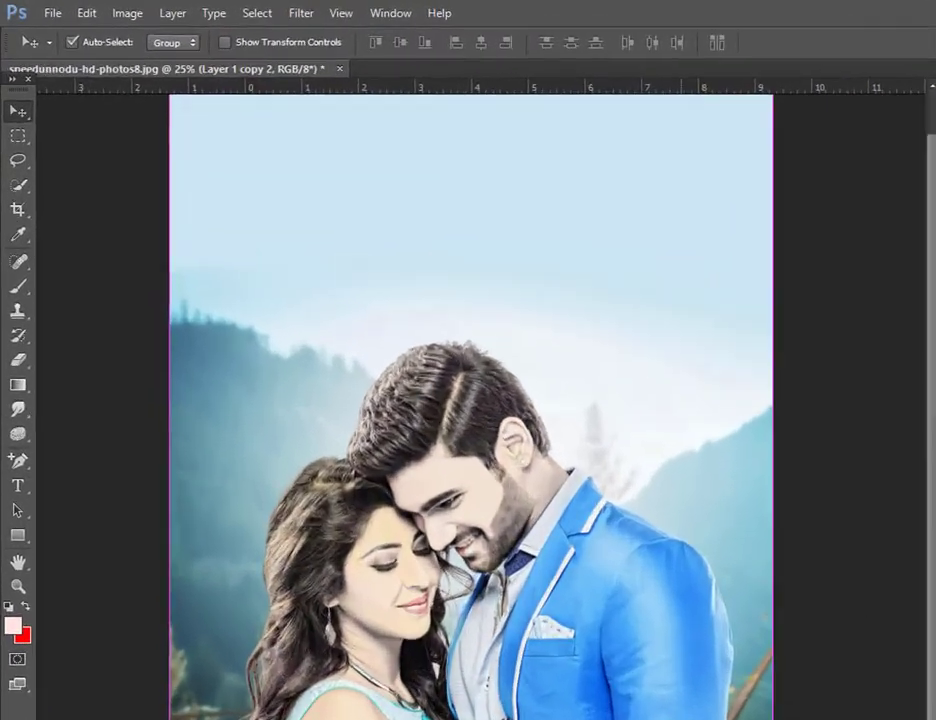
Select the man's face, beard, ear and neck with the Quick Selection tool.
{"action": "key", "text": "ctrl+plus"}
{"action": "key", "text": "ctrl+plus"}
{"action": "key", "text": "ctrl+plus"}
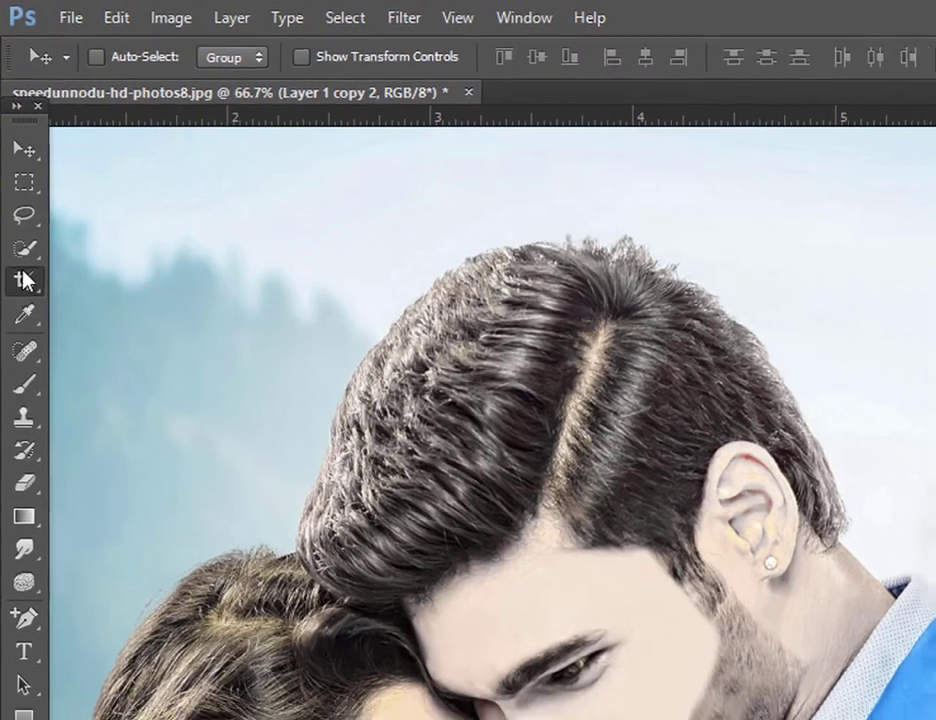
{"action": "left_click", "coordinate": [25, 255]}
{"action": "left_click_drag", "start_coordinate": [576, 612], "coordinate": [748, 719]}
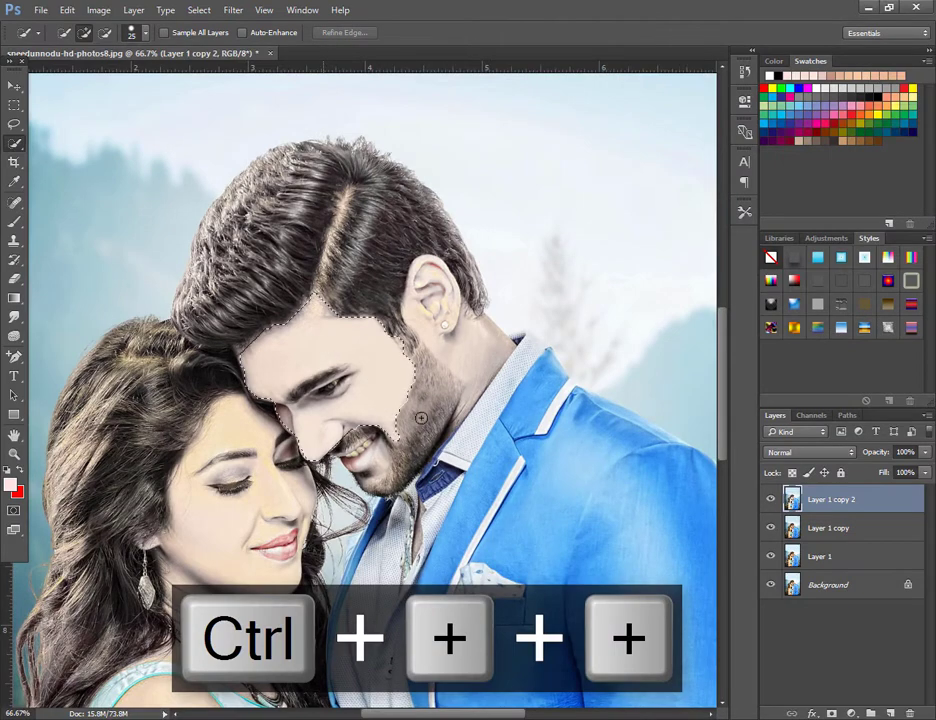
{"action": "mouse_move", "coordinate": [421, 418]}
{"action": "left_mouse_down"}
{"action": "mouse_move", "coordinate": [428, 404]}
{"action": "mouse_move", "coordinate": [410, 312]}
{"action": "mouse_move", "coordinate": [381, 400]}
{"action": "left_mouse_up"}
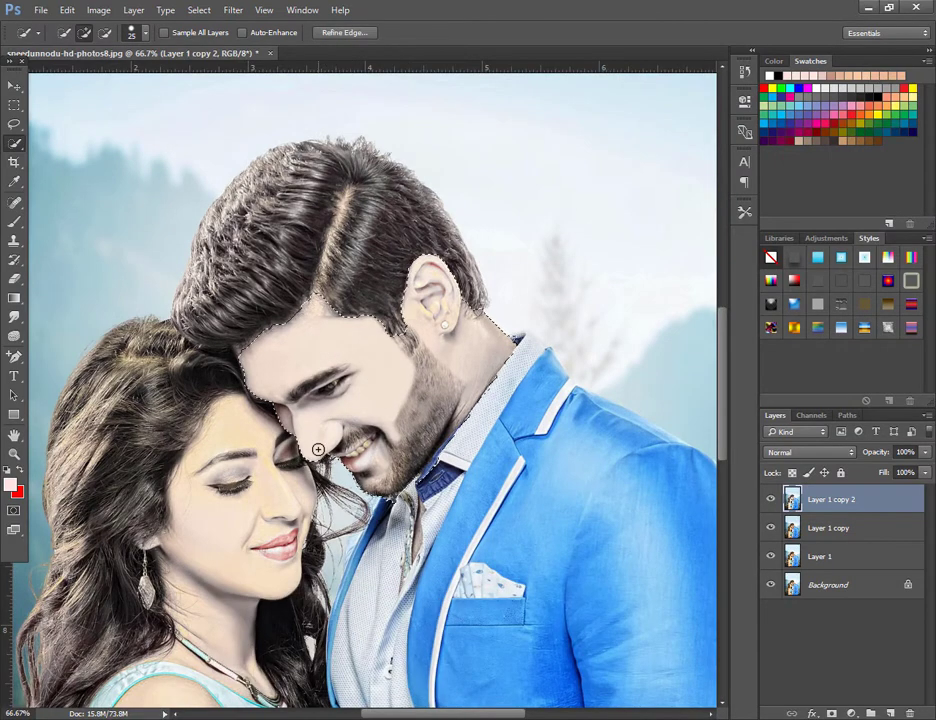
Open the Camera Raw filter on the selected face and raise the Whites strongly.
{"action": "left_click", "coordinate": [233, 10]}
{"action": "left_click", "coordinate": [282, 96]}
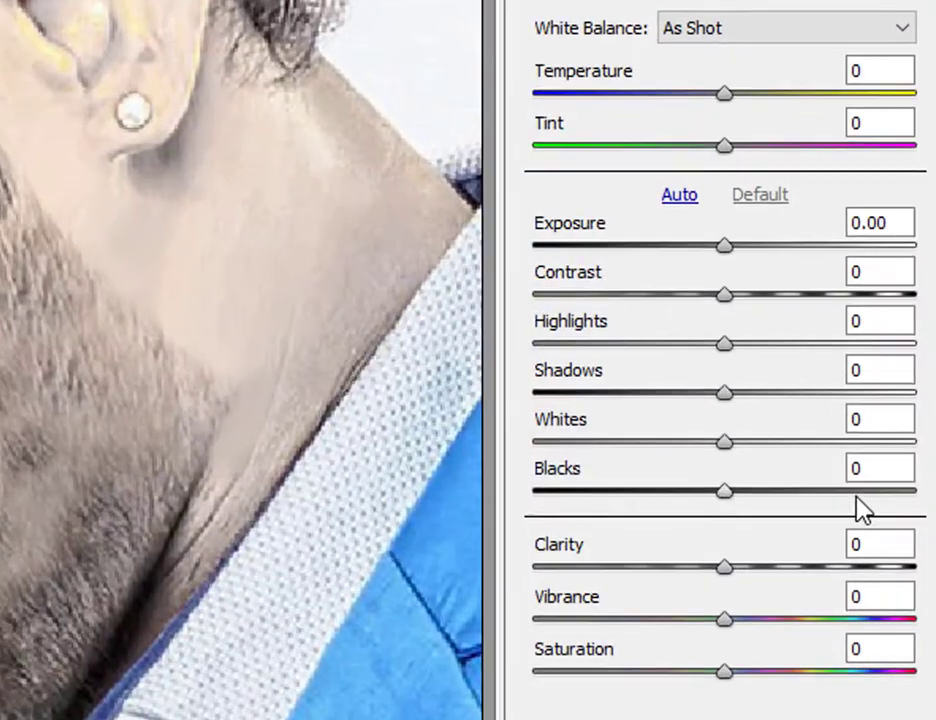
{"action": "left_click_drag", "start_coordinate": [724, 442], "coordinate": [857, 440]}
Set the Oranges saturation to -53 in the HSL adjustments, apply the filter and clear the selection.
{"action": "left_click", "coordinate": [727, 160]}
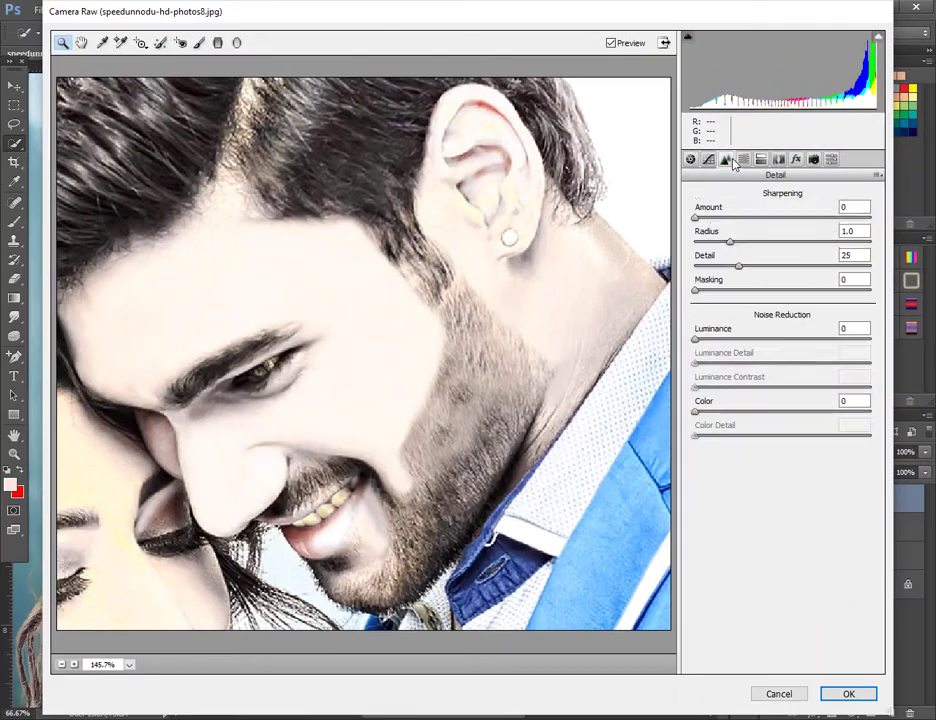
{"action": "left_click", "coordinate": [743, 160]}
{"action": "left_click", "coordinate": [731, 215]}
{"action": "left_click_drag", "start_coordinate": [748, 287], "coordinate": [735, 287]}
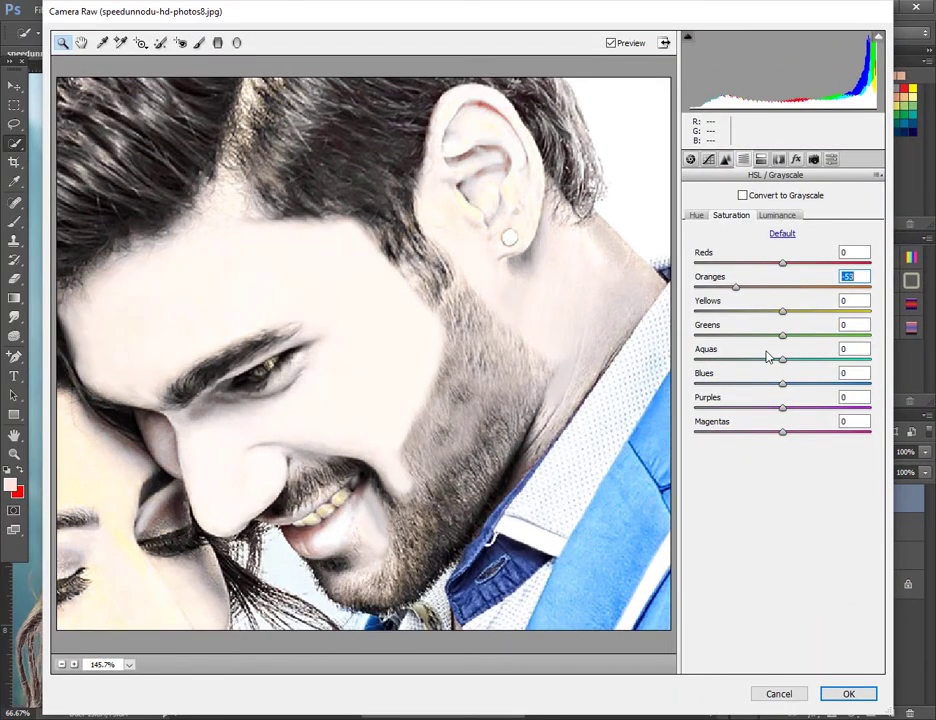
{"action": "left_click", "coordinate": [862, 696]}
{"action": "key", "text": "ctrl+d"}
Quick-select the woman's face and neck, subtracting the excess area at the edge of her face.
{"action": "key", "text": "ctrl+minus"}
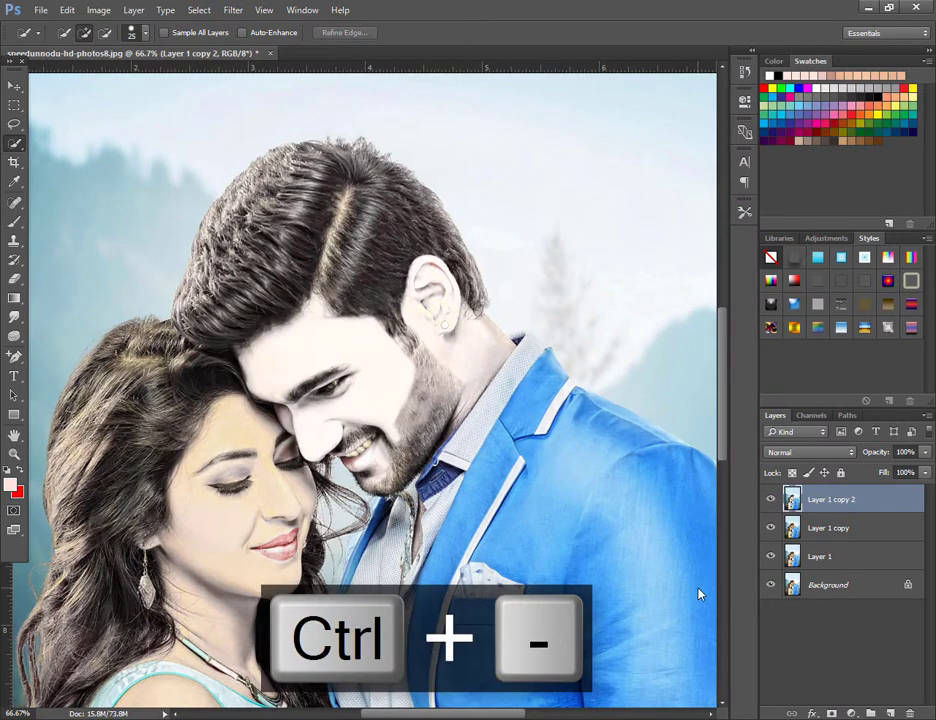
{"action": "key", "text": "ctrl+minus"}
{"action": "key", "text": "ctrl+minus"}
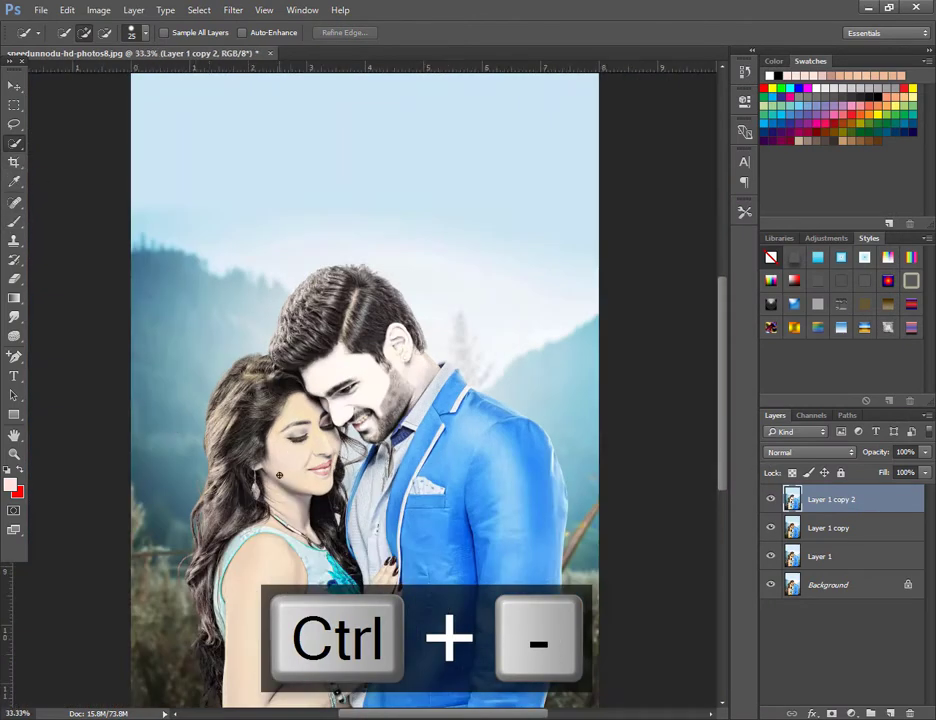
{"action": "left_click_drag", "start_coordinate": [305, 405], "coordinate": [297, 522]}
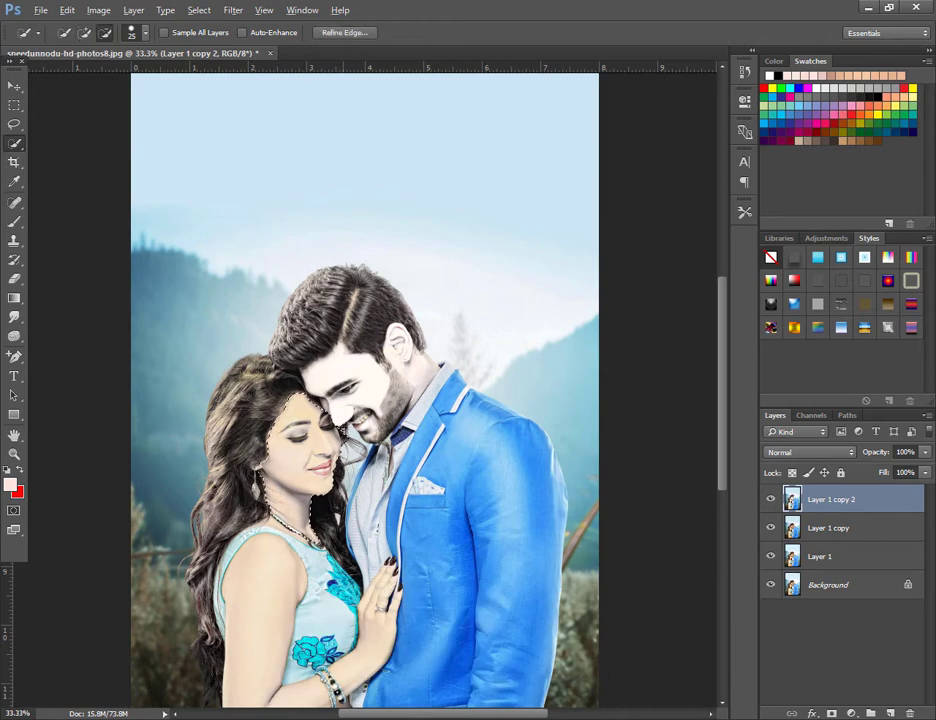
{"action": "left_click", "coordinate": [348, 438], "text": "alt"}
Reapply the last Camera Raw filter to the woman's face and neck and clear the selection.
{"action": "left_click", "coordinate": [233, 10]}
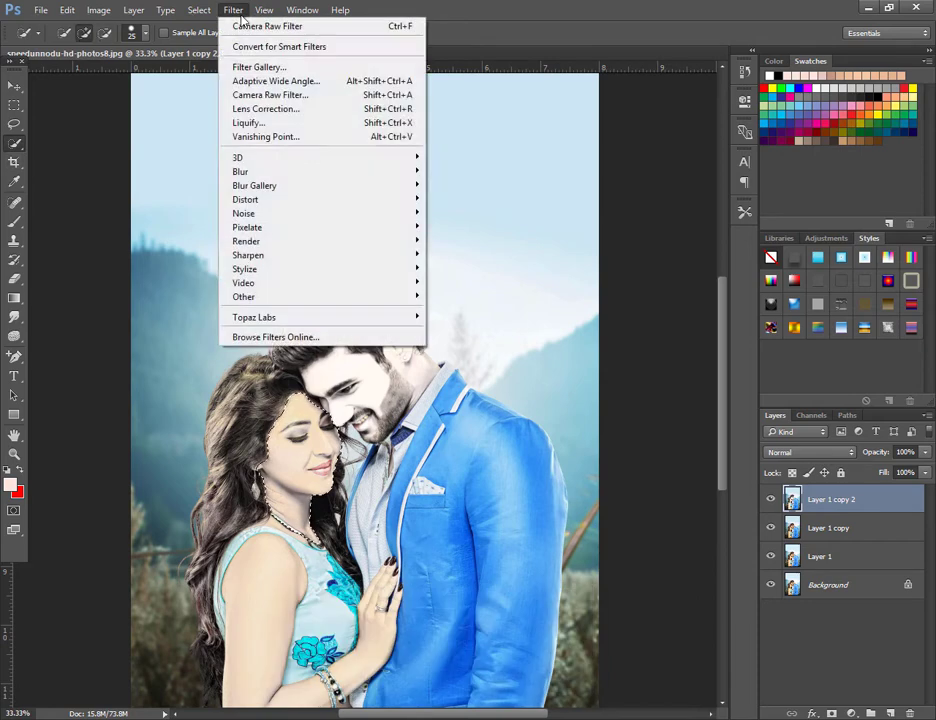
{"action": "left_click", "coordinate": [233, 11]}
{"action": "left_click", "coordinate": [233, 11]}
{"action": "left_click", "coordinate": [240, 26]}
{"action": "key", "text": "ctrl+d"}
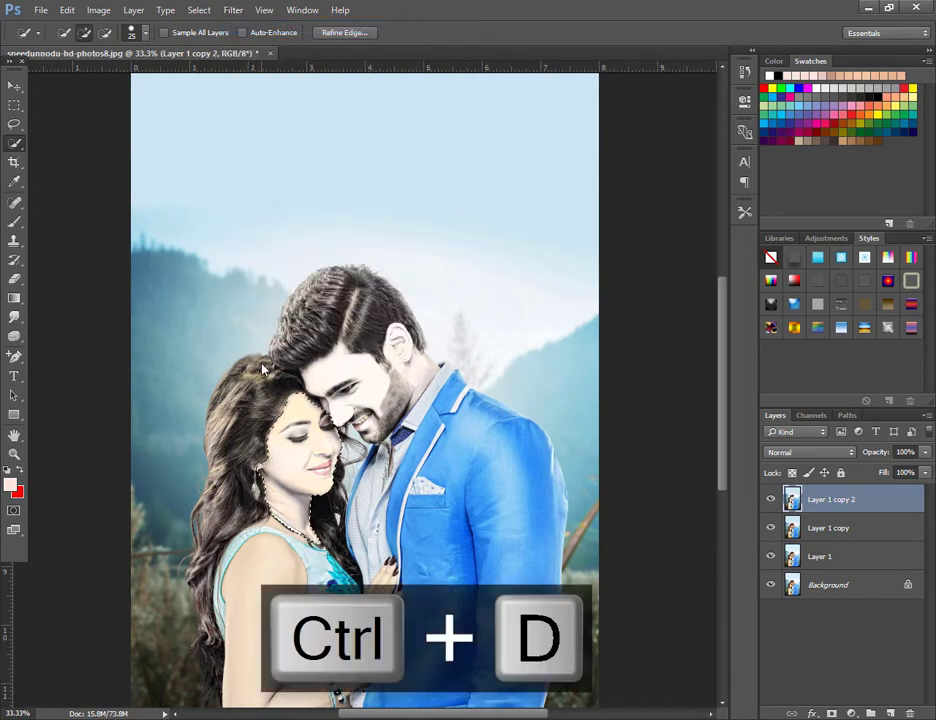
Select the woman's arm and hand, reapply the last Camera Raw filter to them and clear the selection.
{"action": "key", "text": "ctrl+minus"}
{"action": "left_click", "coordinate": [294, 518]}
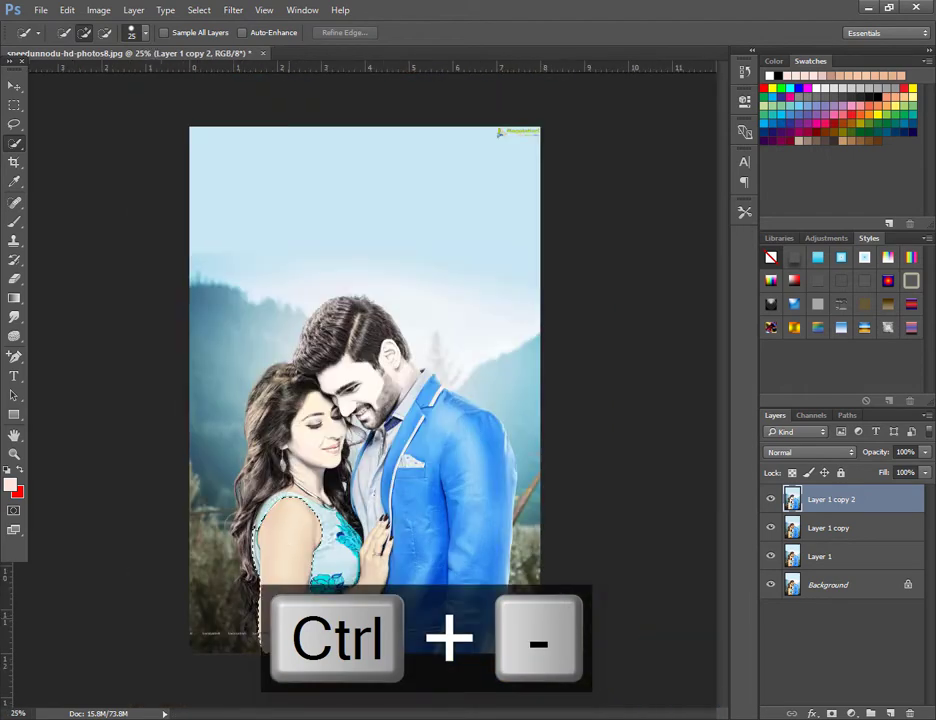
{"action": "left_click", "coordinate": [369, 572]}
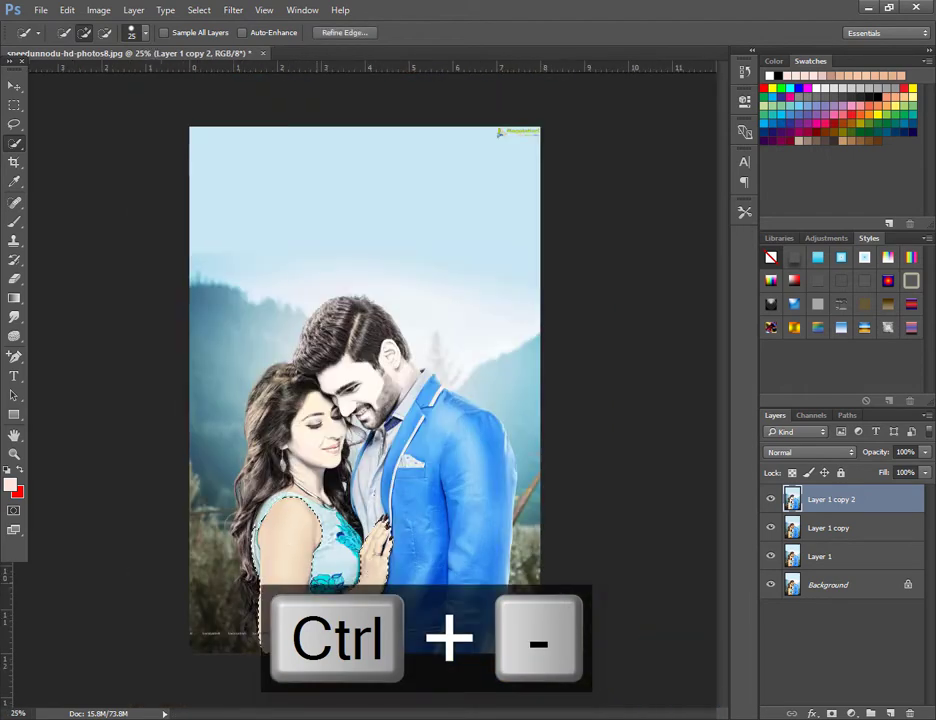
{"action": "left_click", "coordinate": [233, 10]}
{"action": "left_click", "coordinate": [257, 26]}
{"action": "key", "text": "ctrl+d"}
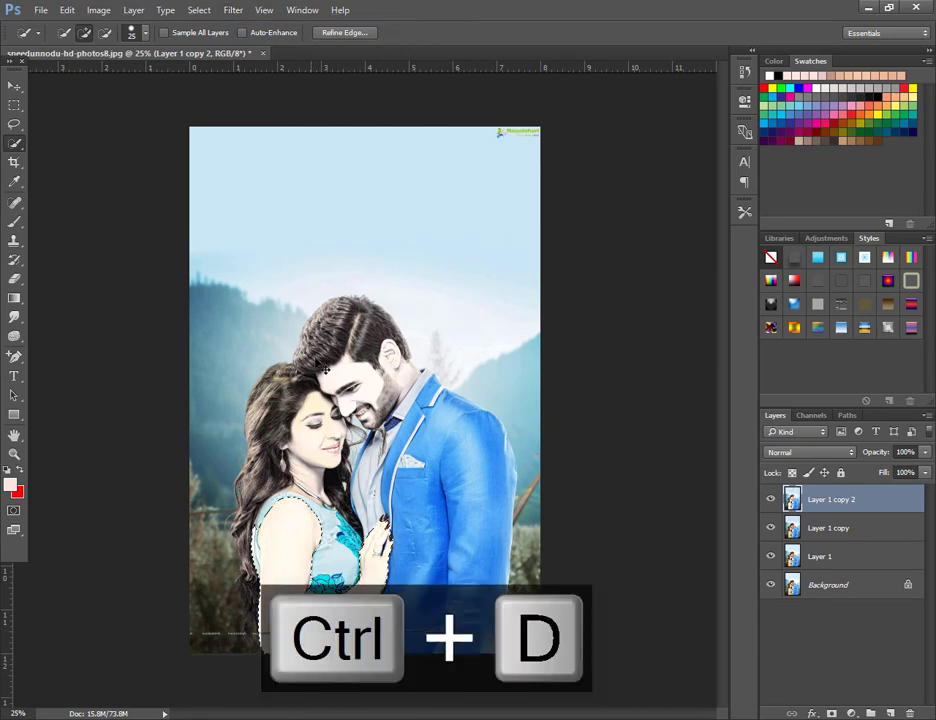
Stamp all visible layers into two new merged layers at the top of the layer stack.
{"action": "key", "text": "ctrl+plus"}
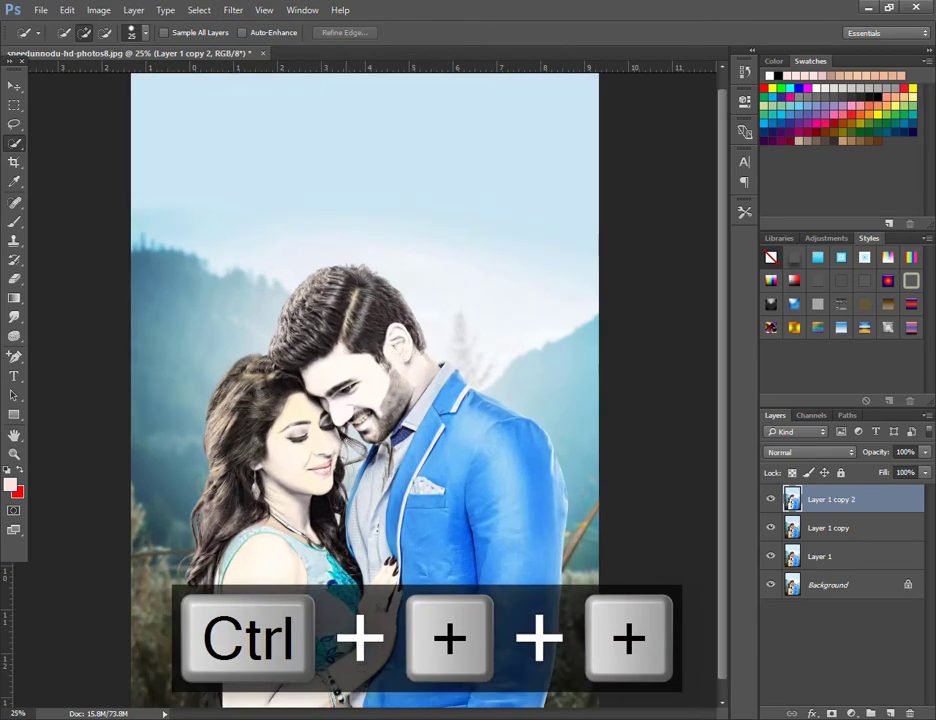
{"action": "key", "text": "ctrl+plus"}
{"action": "key", "text": "ctrl+shift+alt+w"}
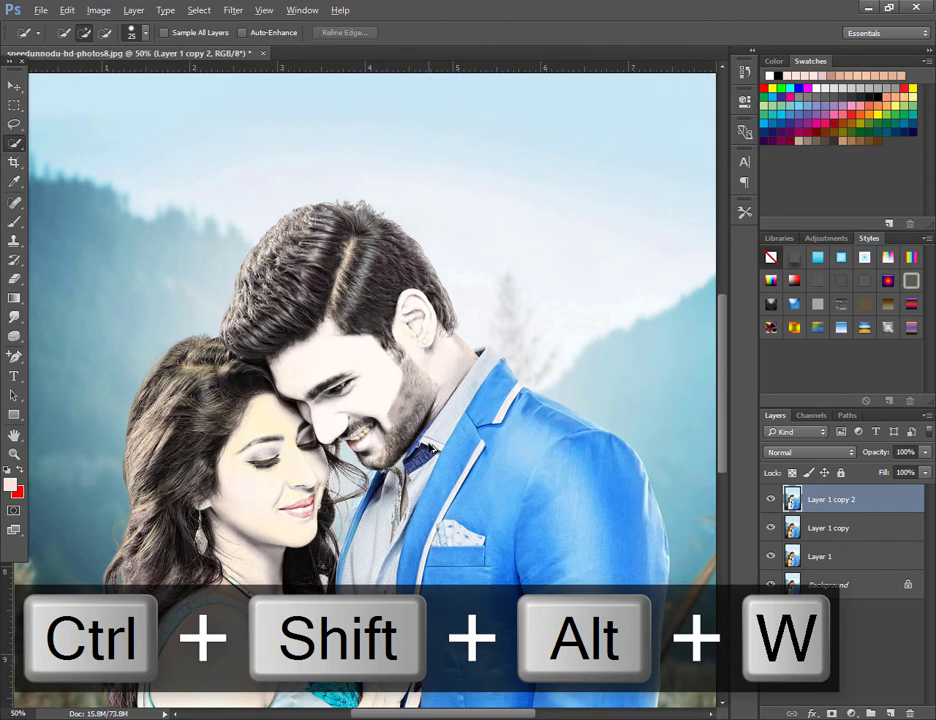
{"action": "key", "text": "ctrl+shift+alt+e"}
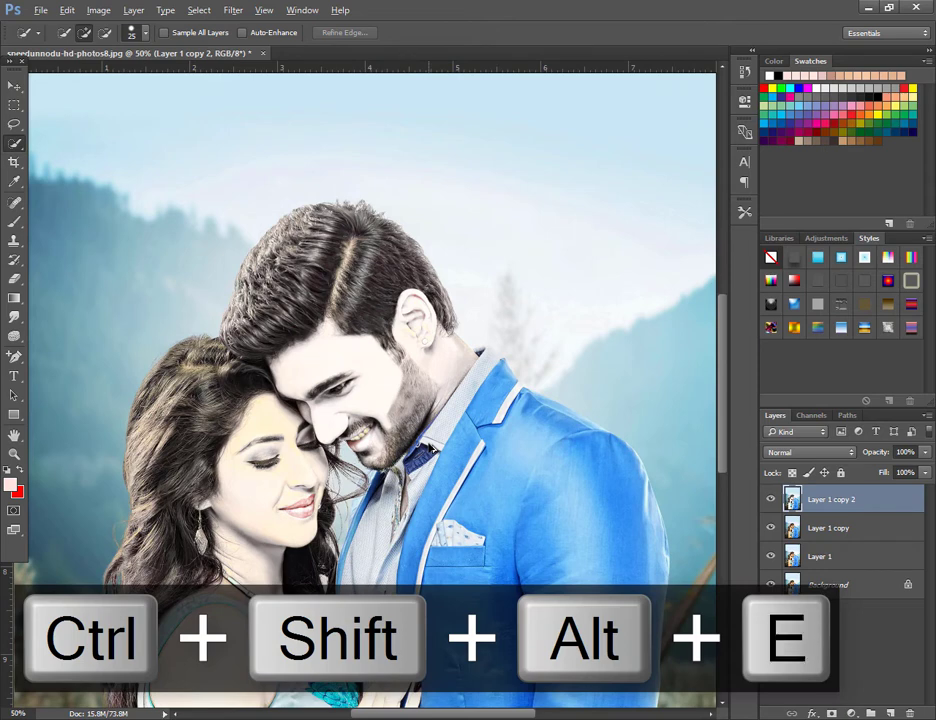
Open the Camera Raw filter on the top merged layer and dismiss the Export As dialog.
{"action": "key", "text": "ctrl+plus"}
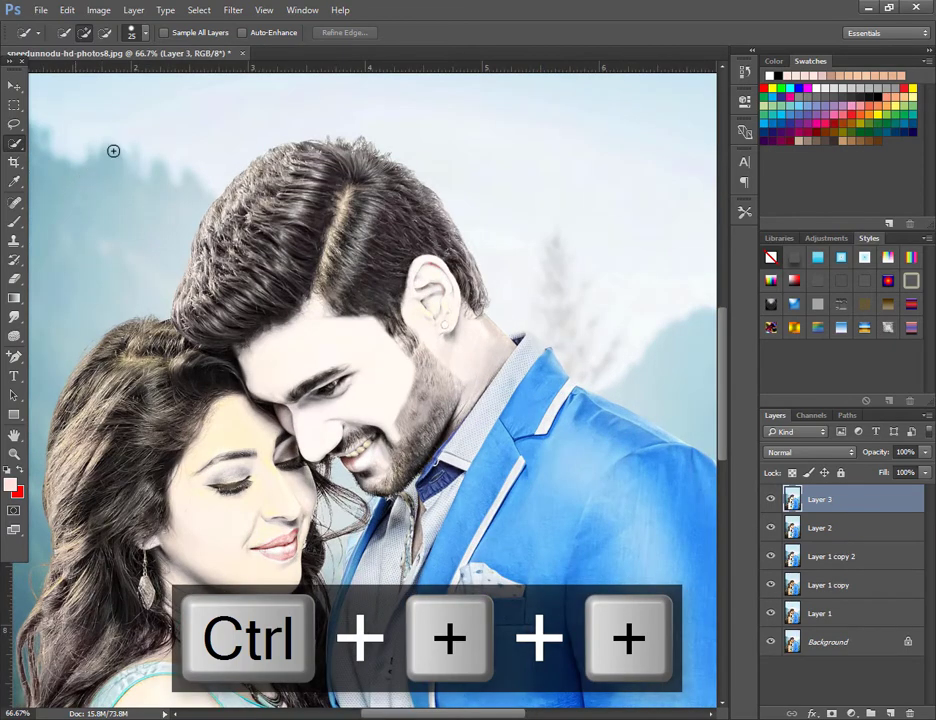
{"action": "left_click", "coordinate": [233, 10]}
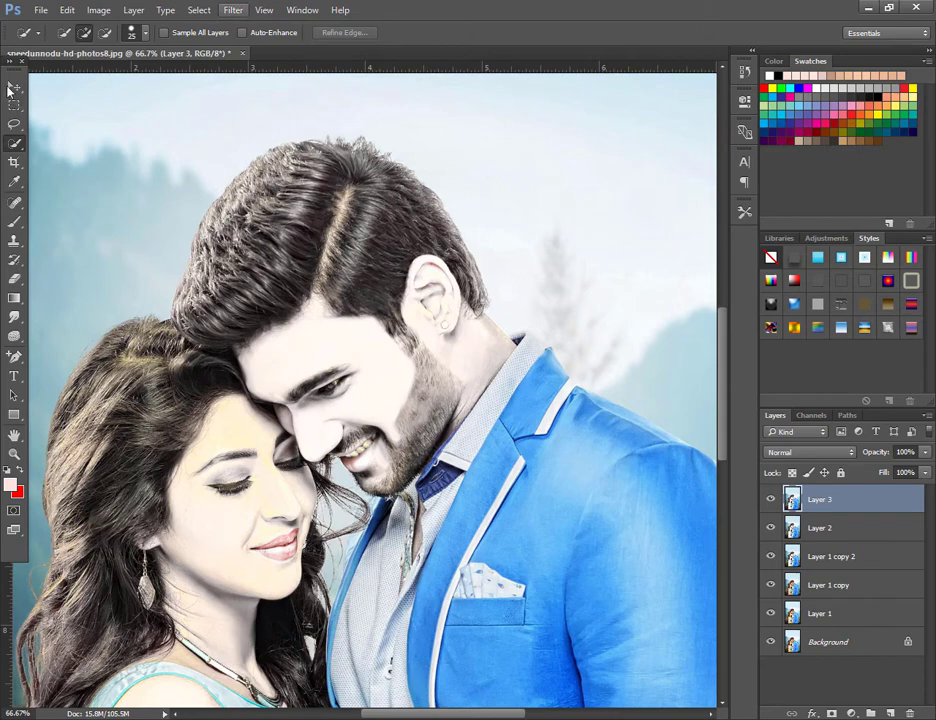
{"action": "left_click", "coordinate": [13, 87]}
{"action": "left_click", "coordinate": [233, 10]}
{"action": "left_click", "coordinate": [250, 95]}
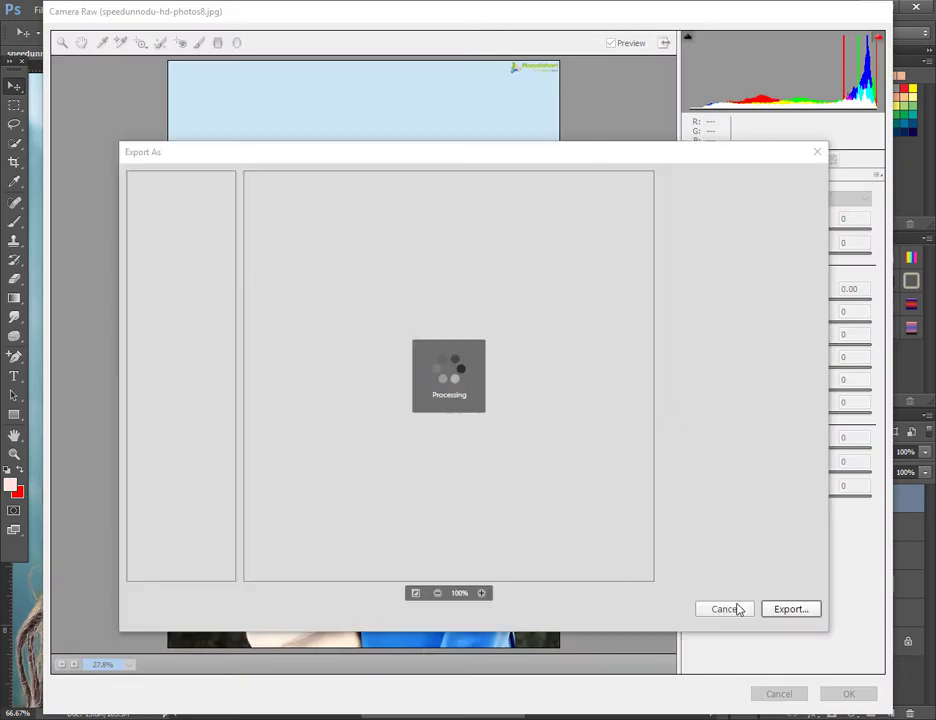
{"action": "left_click", "coordinate": [735, 608]}
{"action": "key", "text": "ctrl+plus"}
{"action": "key", "text": "ctrl+plus"}
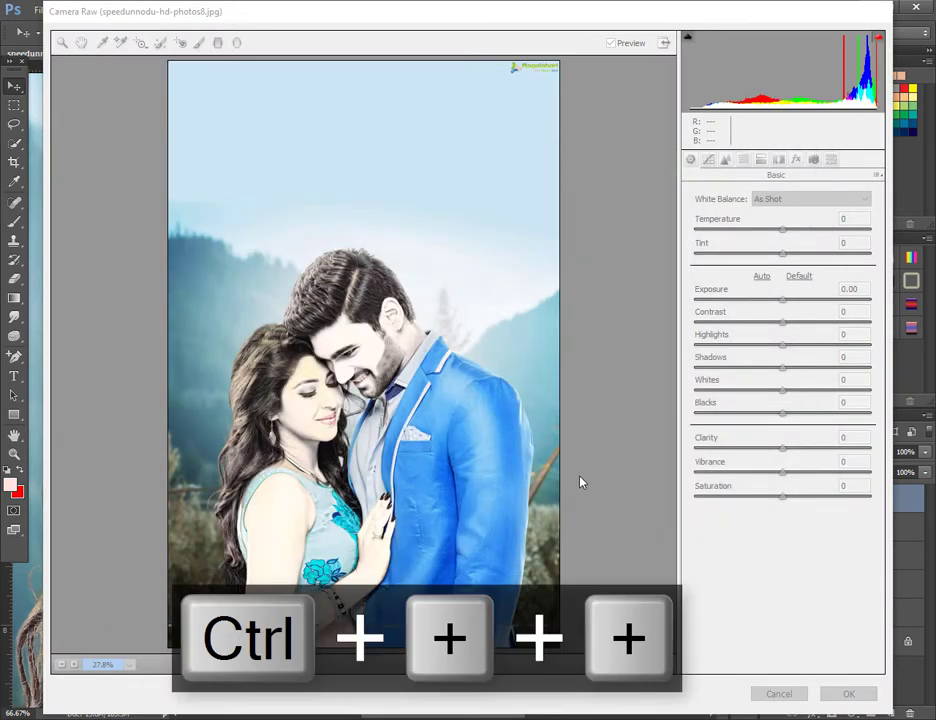
{"action": "key", "text": "ctrl+minus"}
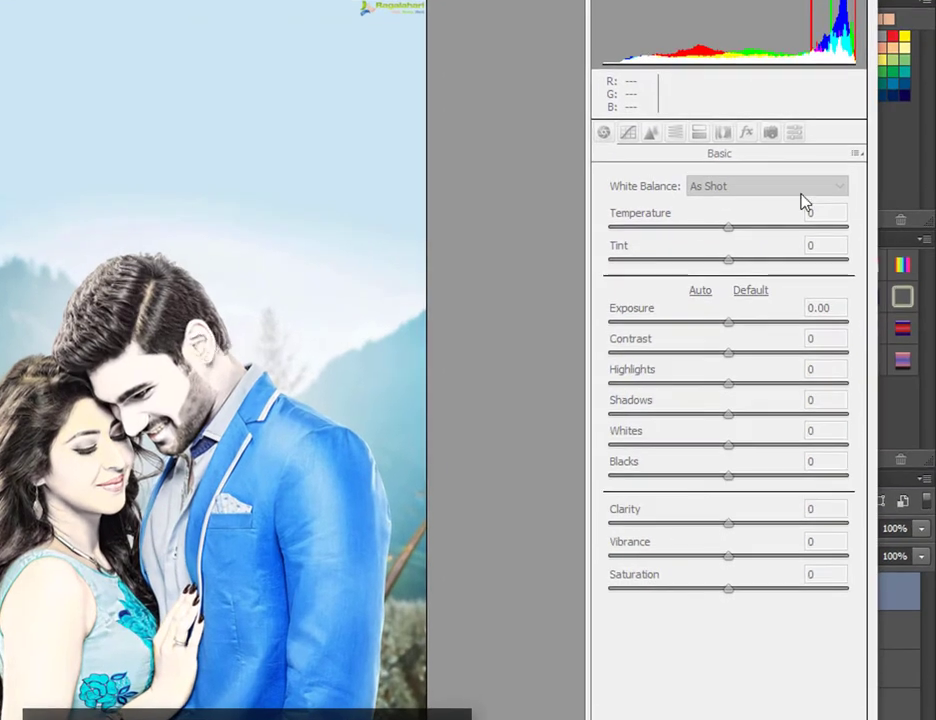
Set the Red Primary hue to -85 and its saturation to +35 in Camera Calibration.
{"action": "left_click", "coordinate": [724, 134]}
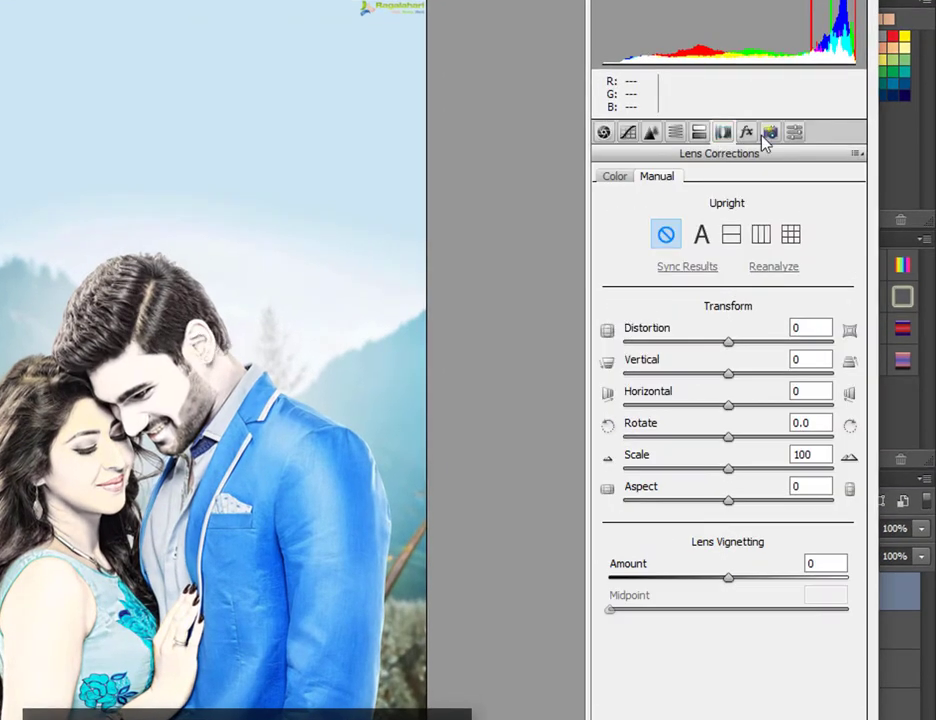
{"action": "left_click", "coordinate": [770, 134]}
{"action": "left_click", "coordinate": [633, 320]}
{"action": "mouse_move", "coordinate": [633, 328]}
{"action": "left_mouse_down"}
{"action": "mouse_move", "coordinate": [616, 334]}
{"action": "mouse_move", "coordinate": [627, 330]}
{"action": "left_mouse_up"}
{"action": "left_click_drag", "start_coordinate": [734, 357], "coordinate": [775, 357]}
Try out different Blue Primary hue and saturation values, resetting both to 0.
{"action": "left_click", "coordinate": [718, 510]}
{"action": "left_click_drag", "start_coordinate": [718, 510], "coordinate": [797, 537]}
{"action": "double_click", "coordinate": [792, 504]}
{"action": "double_click", "coordinate": [797, 537]}
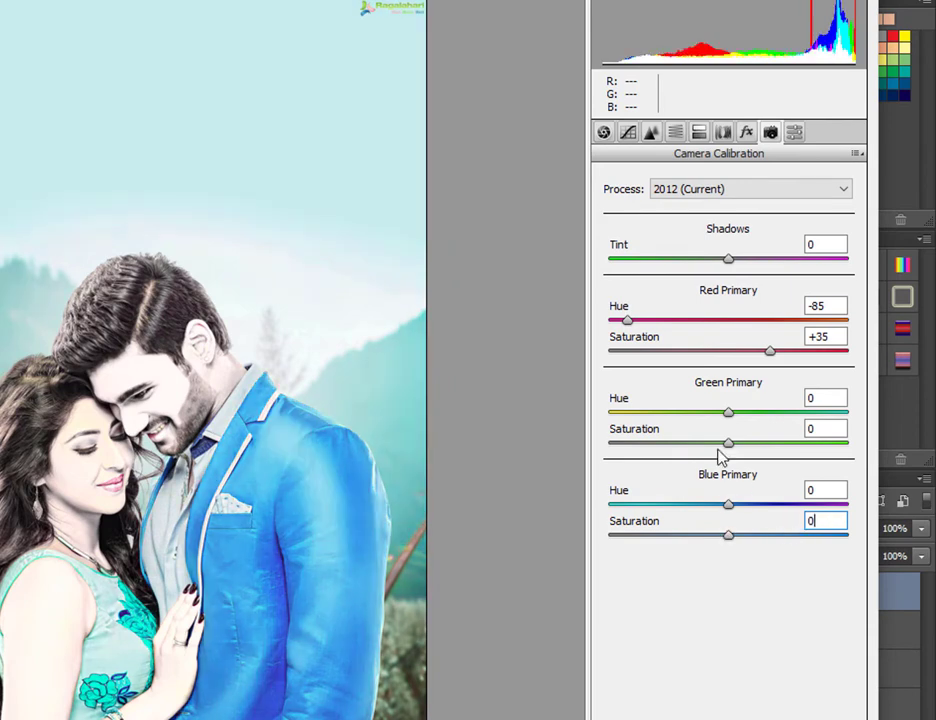
Set the Green Primary hue to +33 and test the Blue Primary hue, resetting it to 0.
{"action": "left_click_drag", "start_coordinate": [727, 415], "coordinate": [756, 453]}
{"action": "double_click", "coordinate": [756, 446]}
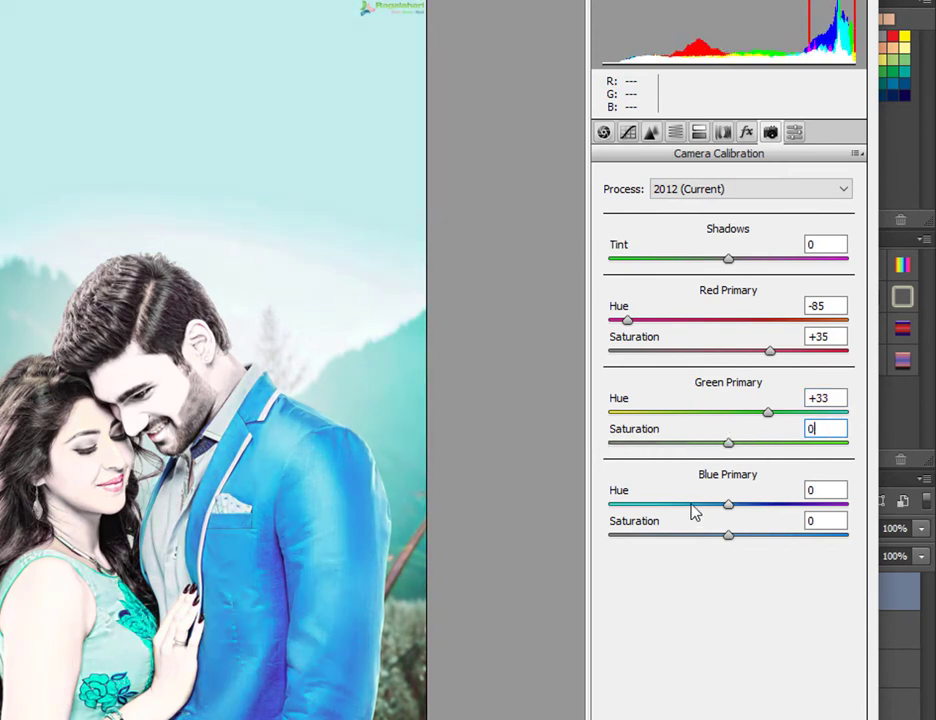
{"action": "left_click_drag", "start_coordinate": [728, 504], "coordinate": [694, 514]}
{"action": "double_click", "coordinate": [692, 506]}
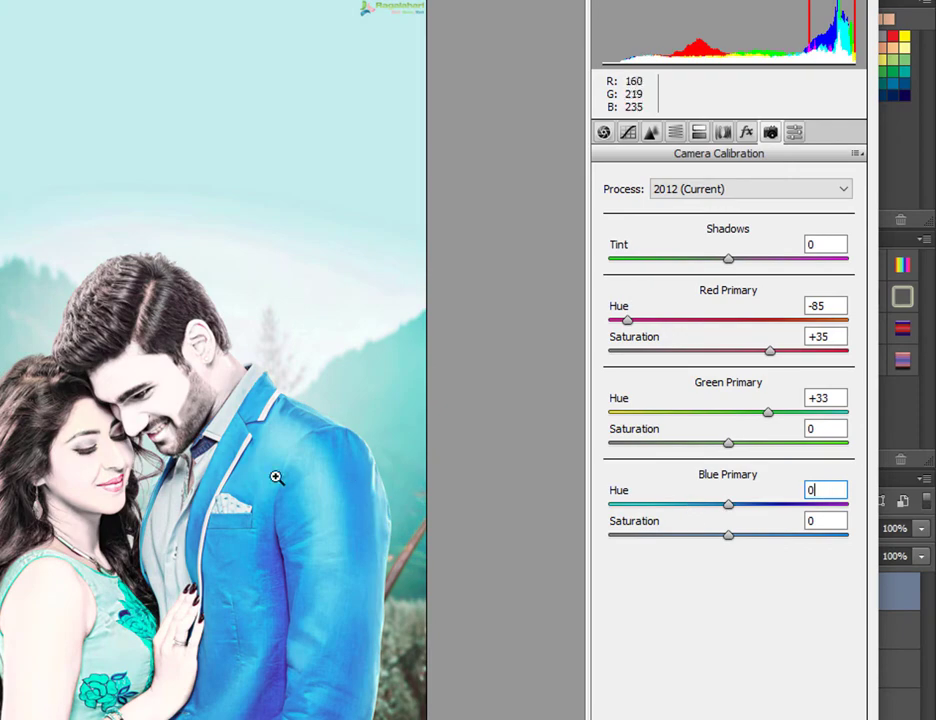
Check the calibrated colours in the preview up close and apply the Camera Raw filter.
{"action": "key", "text": "ctrl+plus"}
{"action": "key", "text": "ctrl+plus"}
{"action": "key", "text": "ctrl+0"}
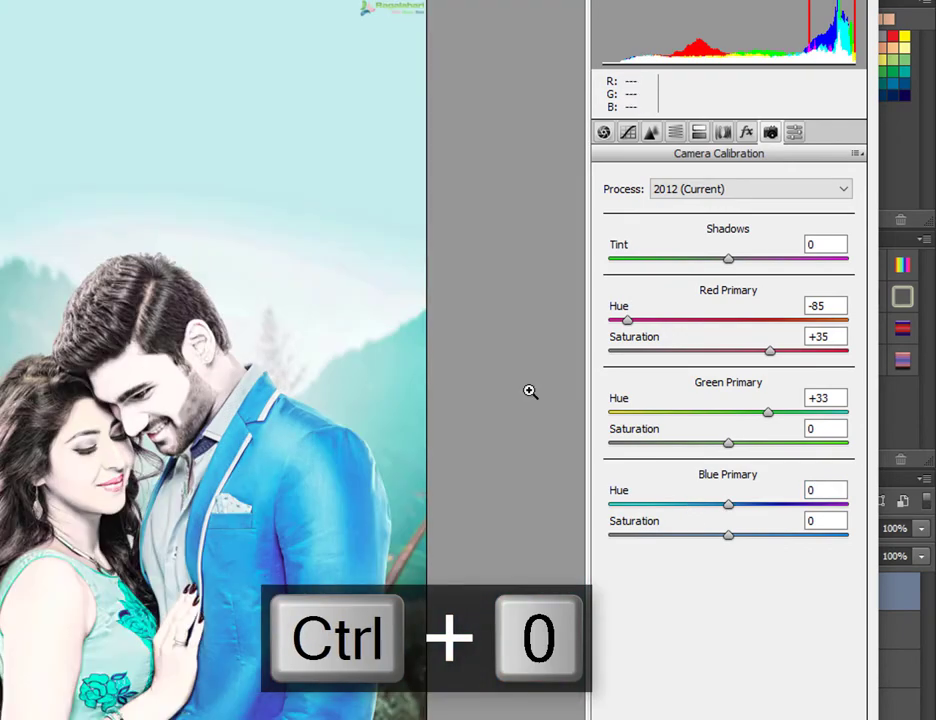
{"action": "key", "text": "Return"}
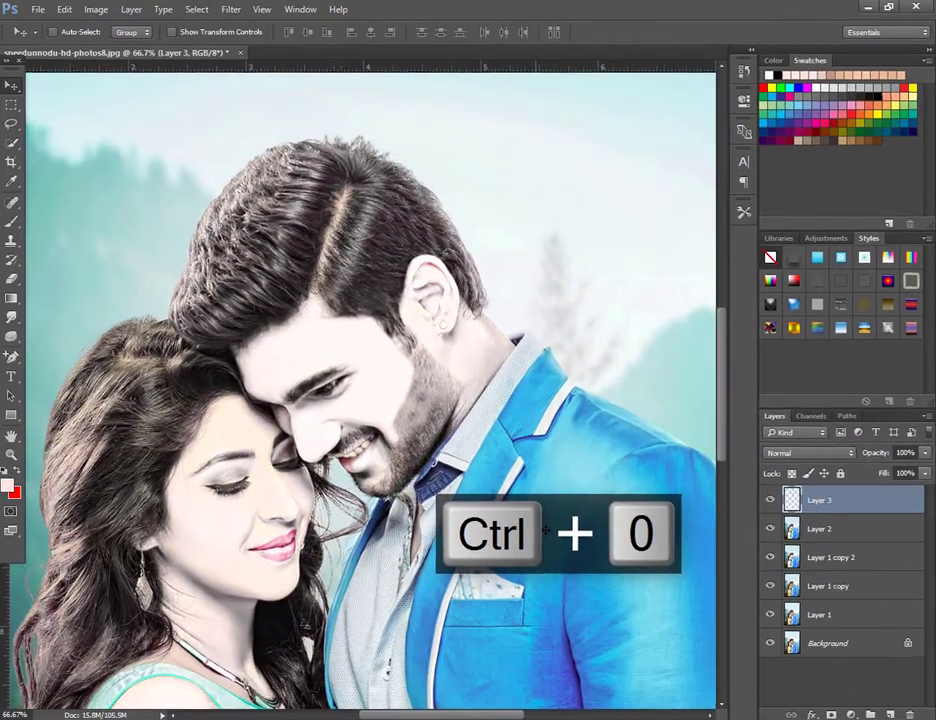
Undo the layer duplication and add a new empty layer at the top of the layer stack.
{"action": "key", "text": "ctrl+plus"}
{"action": "scroll", "coordinate": [313, 515], "scroll_direction": "down", "scroll_amount": 1}
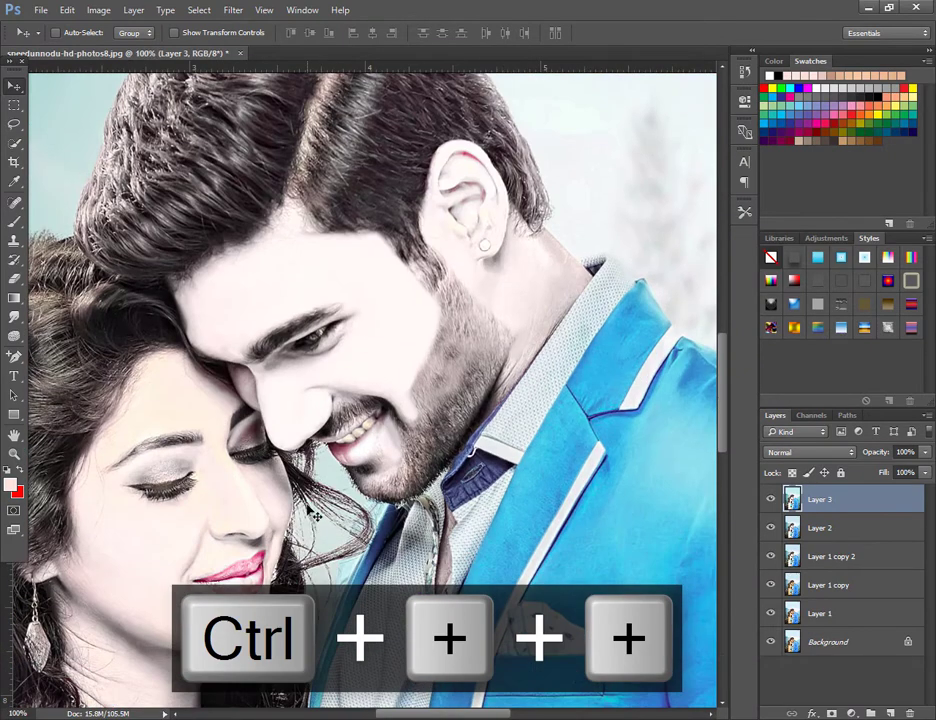
{"action": "key", "text": "ctrl+j"}
{"action": "key", "text": "ctrl+z"}
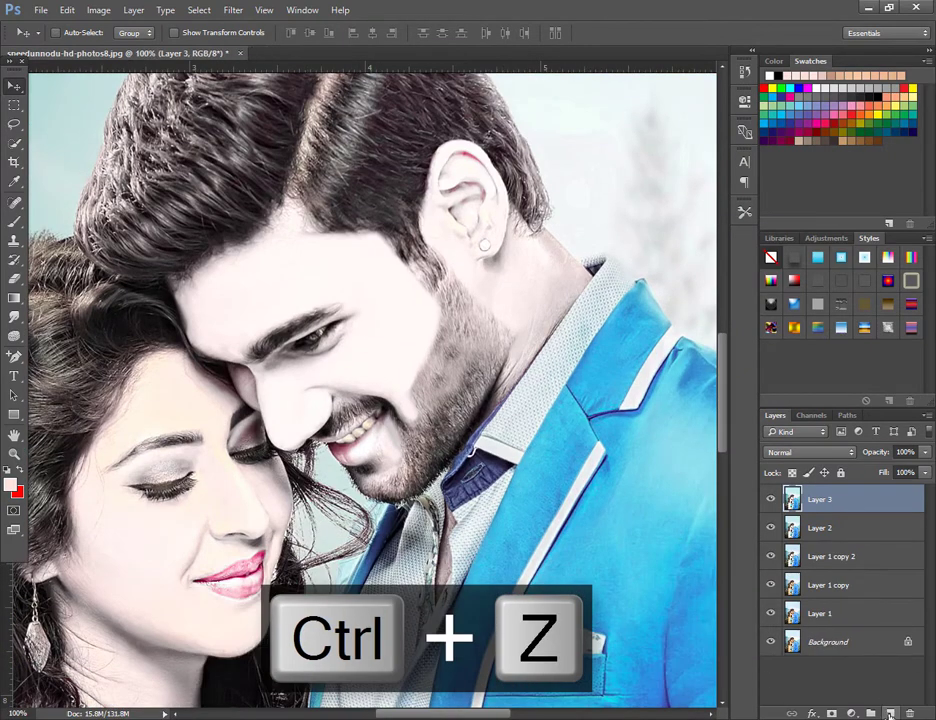
{"action": "key", "text": "ctrl+shift+alt+n"}
Paint the man's lower lip red on the new layer with a soft 17 px brush, undoing a stray stroke.
{"action": "key", "text": "j"}
{"action": "key", "text": "i"}
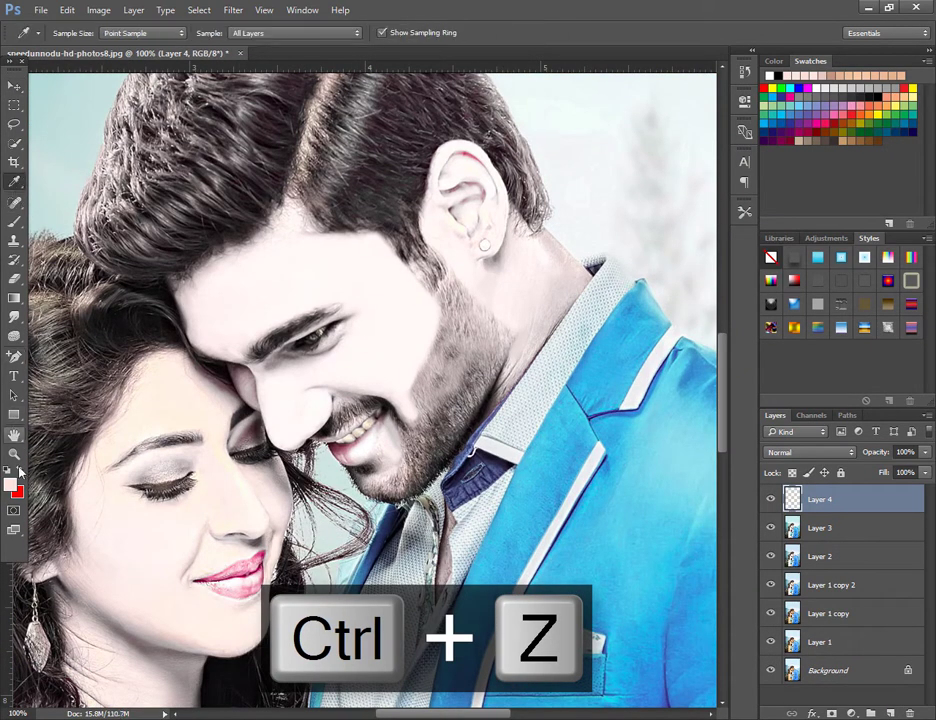
{"action": "key", "text": "x"}
{"action": "key", "text": "b"}
{"action": "right_click", "coordinate": [470, 452]}
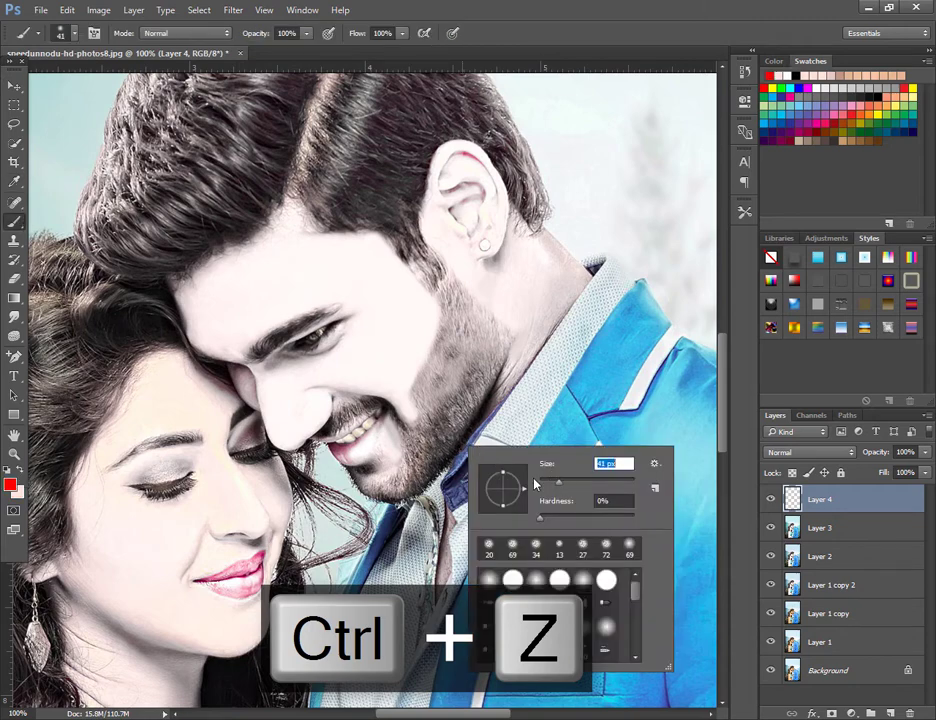
{"action": "left_click_drag", "start_coordinate": [558, 482], "coordinate": [547, 483]}
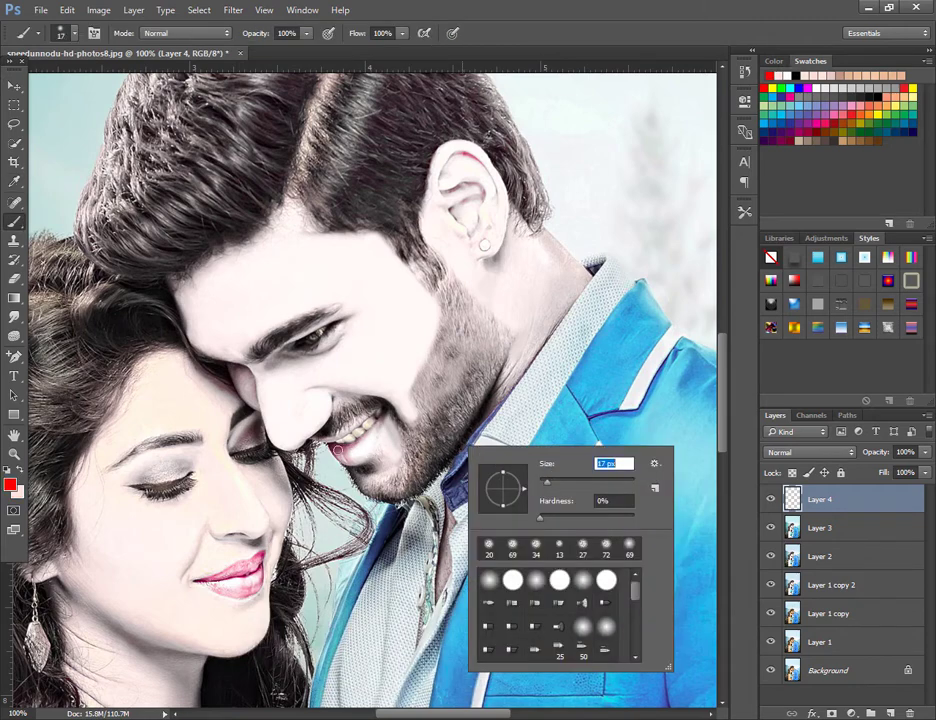
{"action": "left_click", "coordinate": [337, 450]}
{"action": "mouse_move", "coordinate": [334, 450]}
{"action": "left_mouse_down"}
{"action": "mouse_move", "coordinate": [364, 448]}
{"action": "mouse_move", "coordinate": [376, 430]}
{"action": "mouse_move", "coordinate": [340, 455]}
{"action": "left_mouse_up"}
{"action": "key", "text": "ctrl+z"}
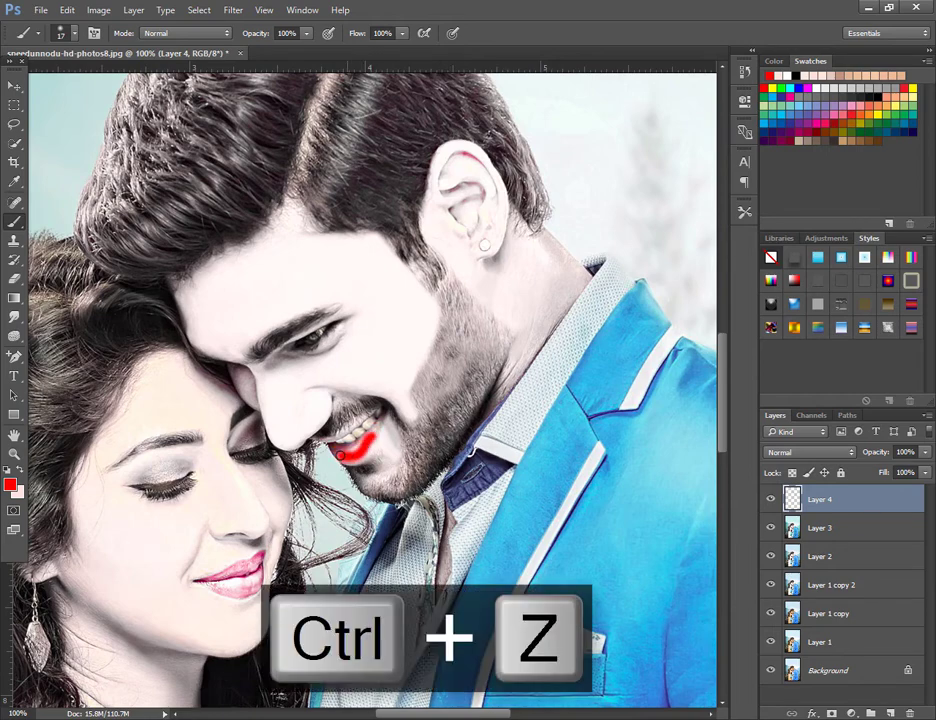
Set the fill of the painted lip layer to 20%.
{"action": "left_click", "coordinate": [925, 472]}
{"action": "left_click", "coordinate": [903, 472]}
{"action": "type", "text": "20"}
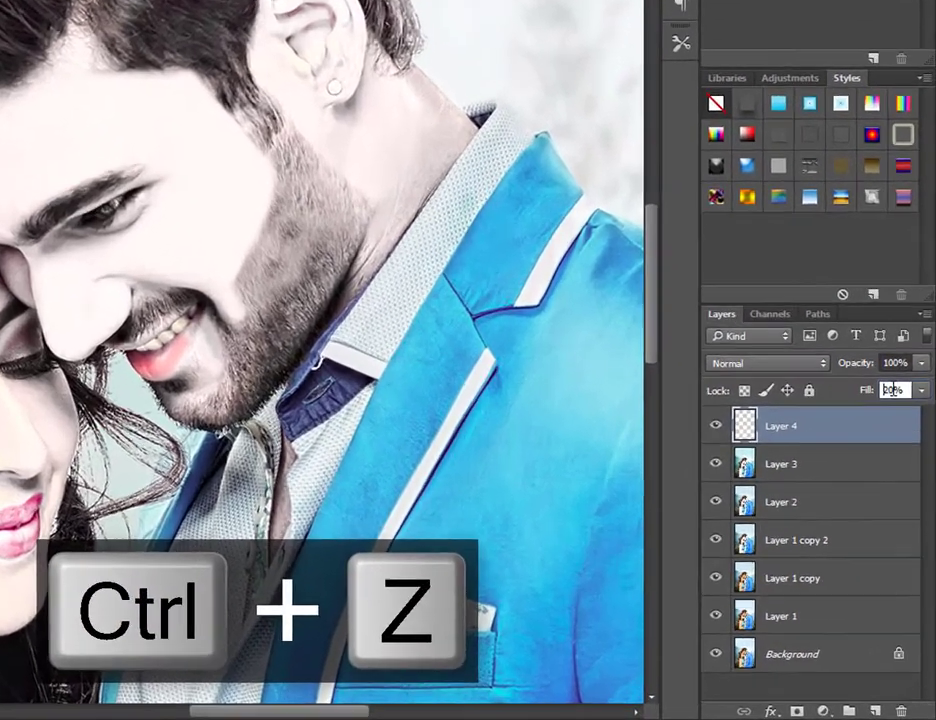
{"action": "key", "text": "Return"}
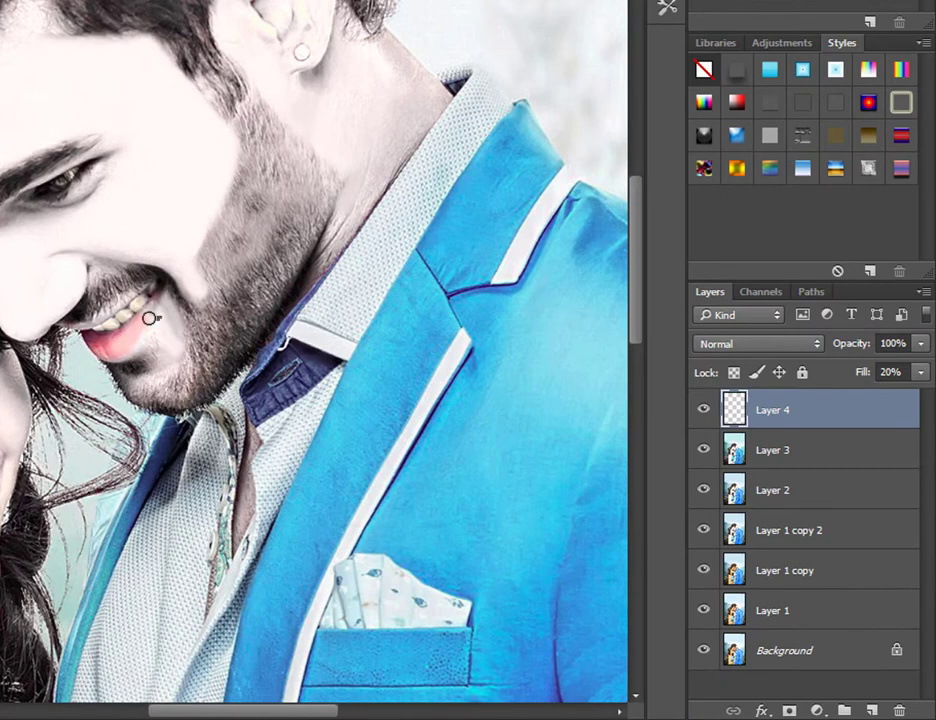
Reduce the brush to 6 px, touch up the edges of the man's lips and undo the last stroke.
{"action": "right_click", "coordinate": [149, 318]}
{"action": "left_click_drag", "start_coordinate": [263, 365], "coordinate": [257, 365]}
{"action": "key", "text": "Return"}
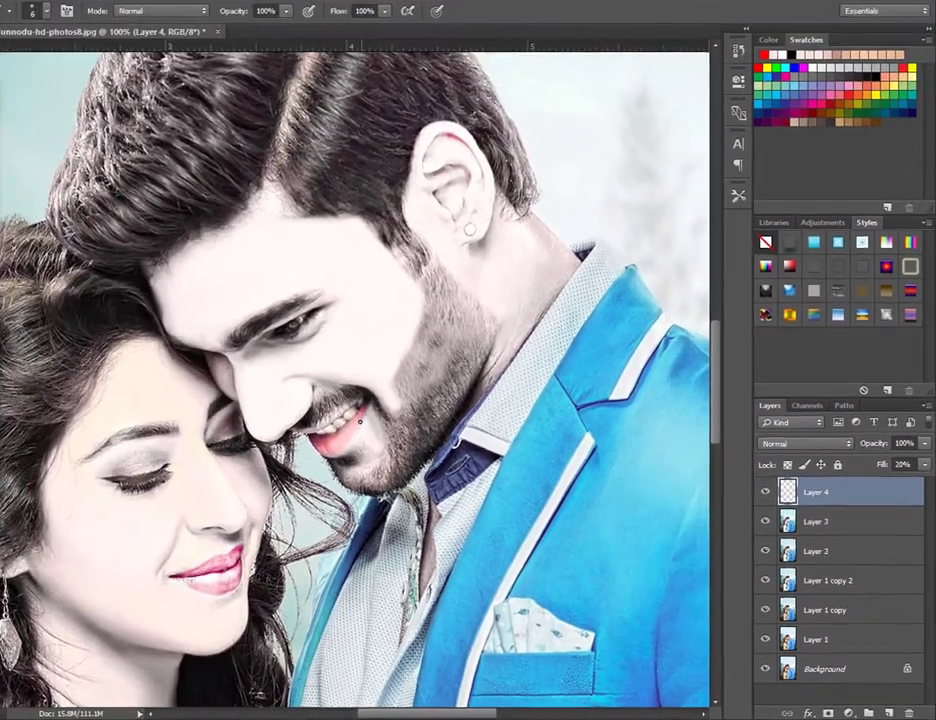
{"action": "key", "text": "ctrl+z"}
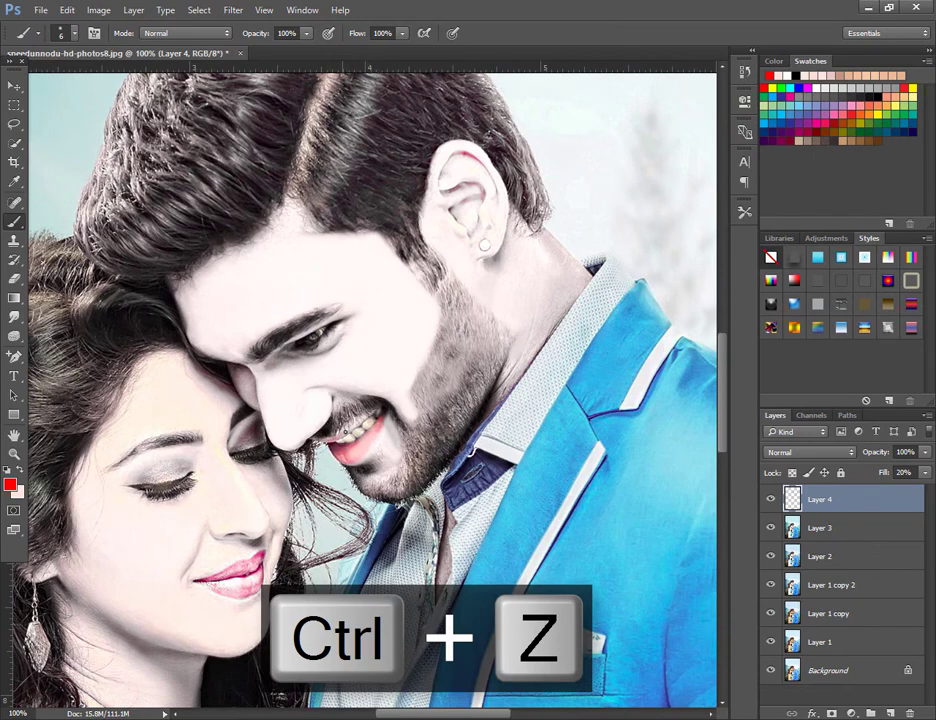
Stamp all visible layers into a new top layer and lower its Highlights in the Camera Raw Filter.
{"action": "key", "text": "ctrl+minus"}
{"action": "key", "text": "ctrl+minus"}
{"action": "key", "text": "ctrl+minus"}
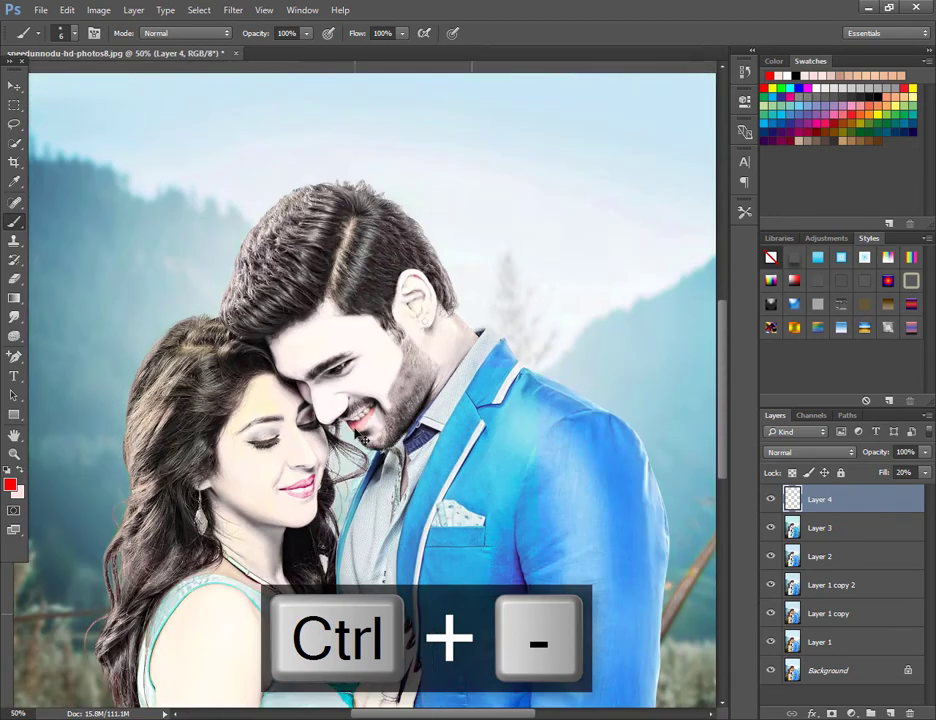
{"action": "key", "text": "ctrl+minus"}
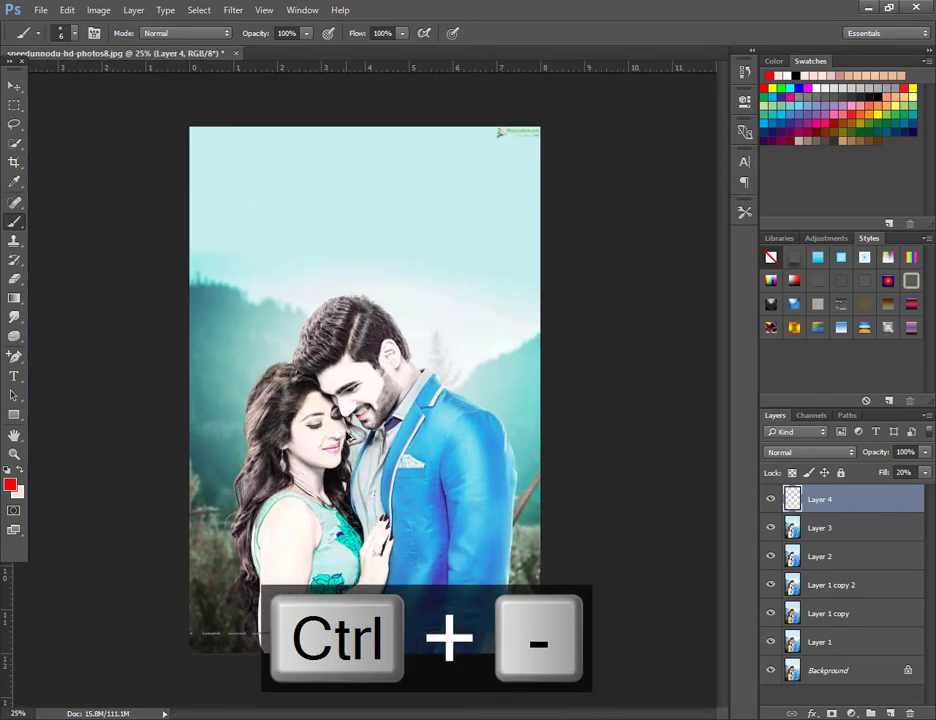
{"action": "key", "text": "ctrl+shift+alt+e"}
{"action": "left_click", "coordinate": [256, 11]}
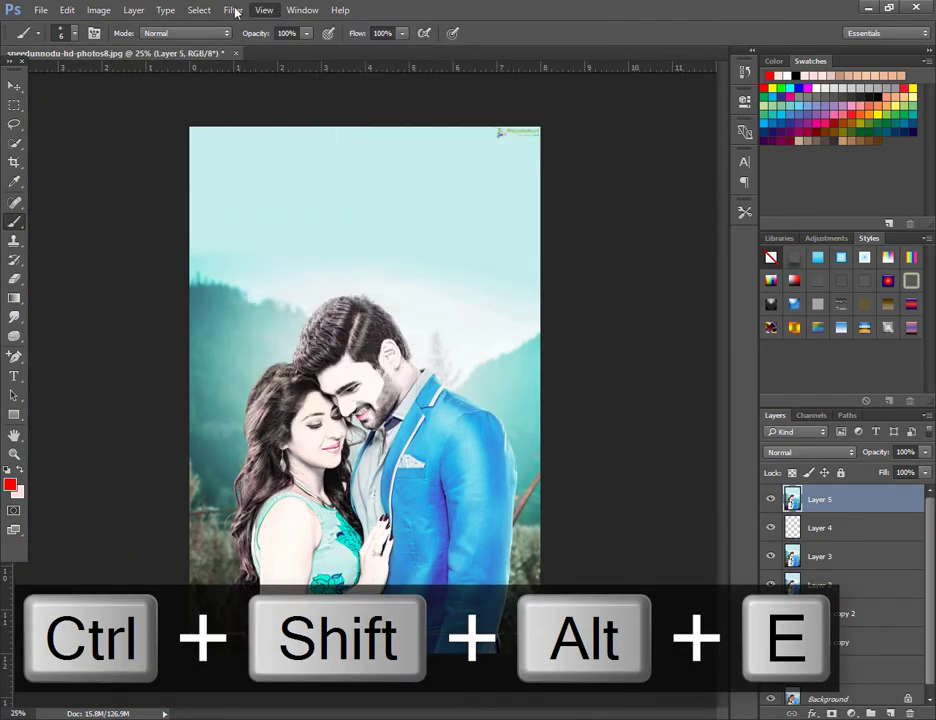
{"action": "mouse_move", "coordinate": [236, 13]}
{"action": "left_click", "coordinate": [251, 97]}
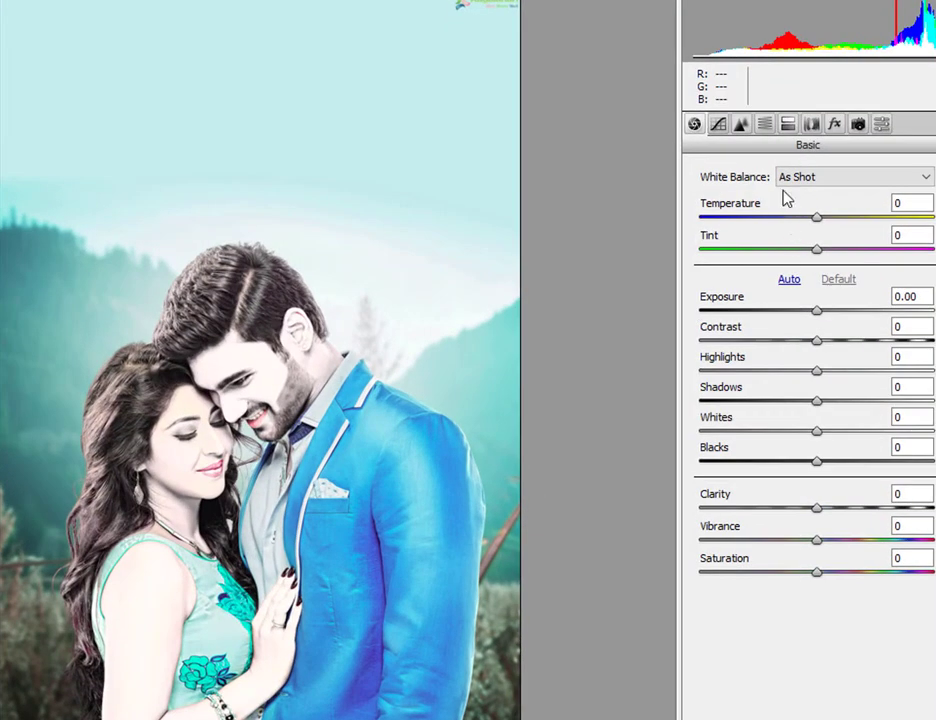
{"action": "left_click_drag", "start_coordinate": [790, 370], "coordinate": [773, 370]}
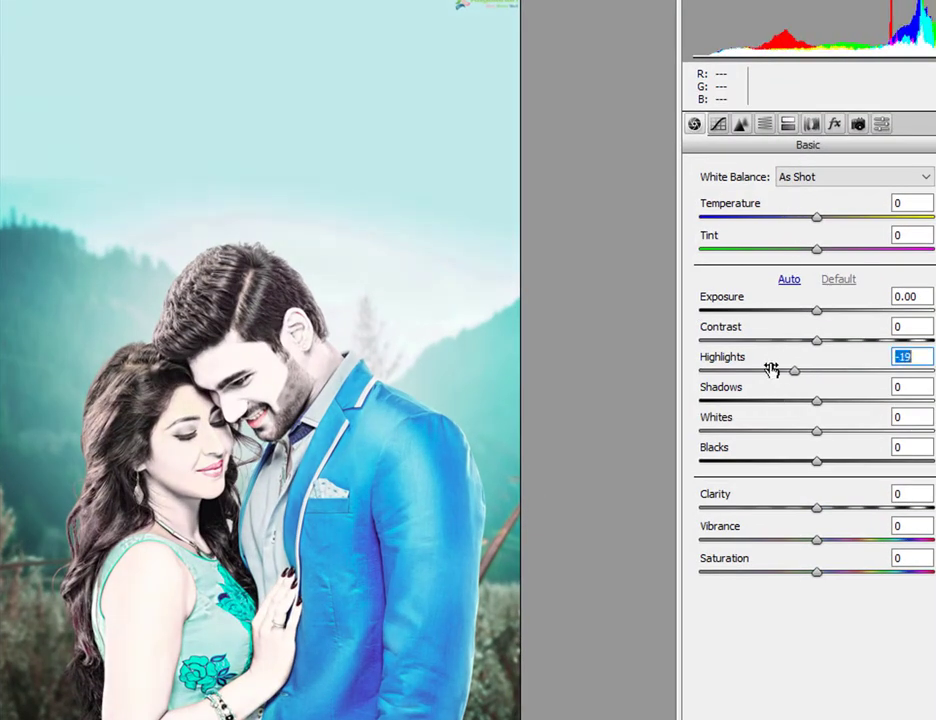
{"action": "left_click_drag", "start_coordinate": [797, 370], "coordinate": [784, 374]}
Set the HSL hue of Yellows to -100, Greens to +100 and Aquas to +100.
{"action": "left_click", "coordinate": [764, 123]}
{"action": "left_click", "coordinate": [748, 197]}
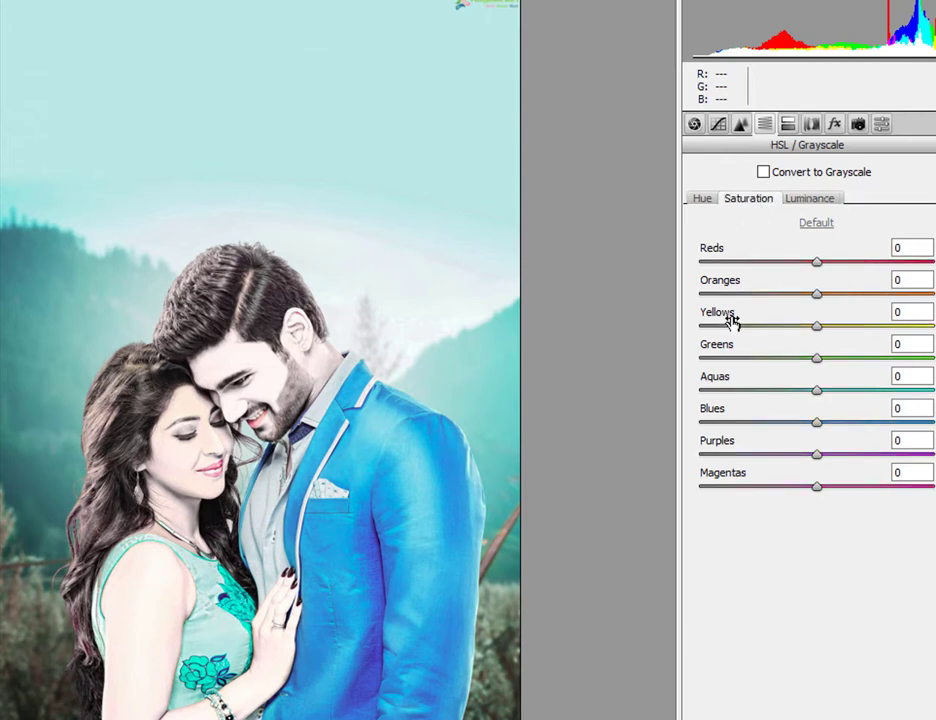
{"action": "left_click", "coordinate": [703, 198]}
{"action": "left_click_drag", "start_coordinate": [740, 330], "coordinate": [742, 351]}
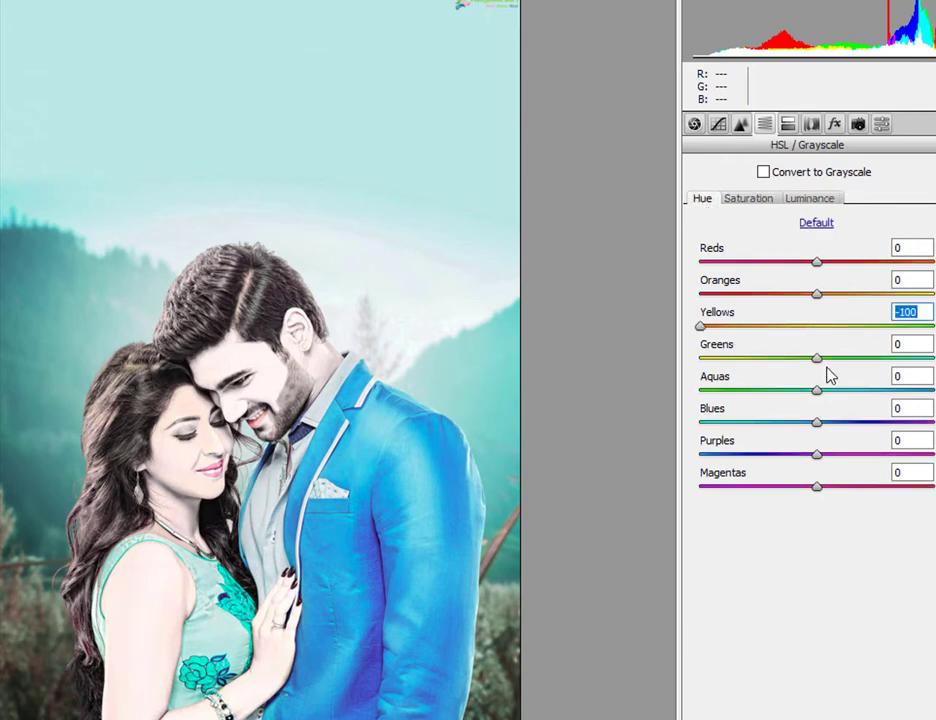
{"action": "left_click_drag", "start_coordinate": [817, 358], "coordinate": [935, 363]}
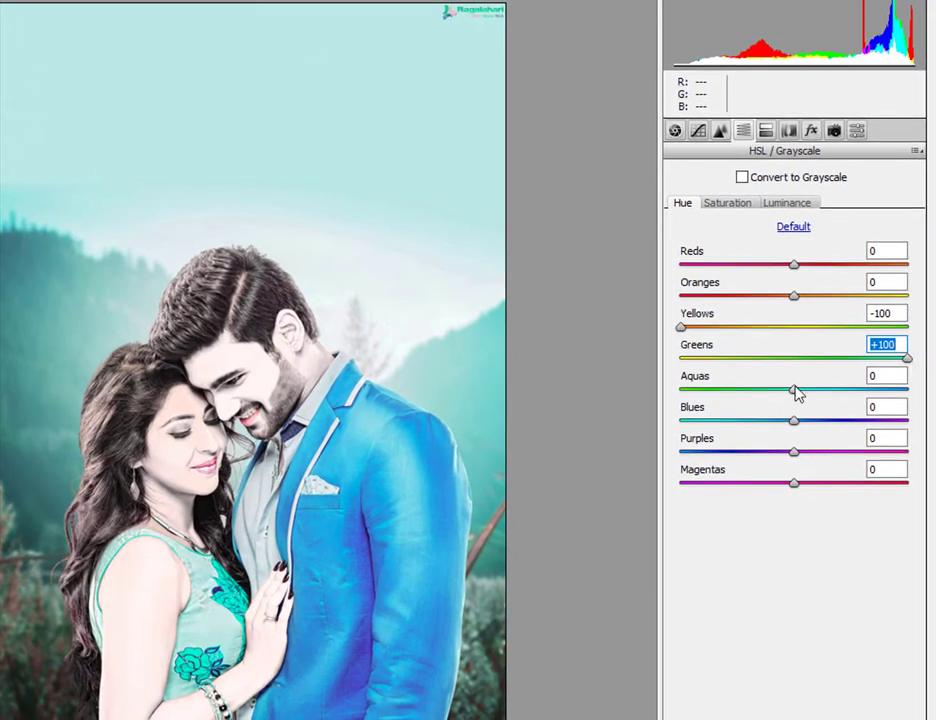
{"action": "left_click_drag", "start_coordinate": [805, 389], "coordinate": [932, 393]}
Check the shifted colours up close in the preview and apply the Camera Raw filter.
{"action": "key", "text": "ctrl+equal"}
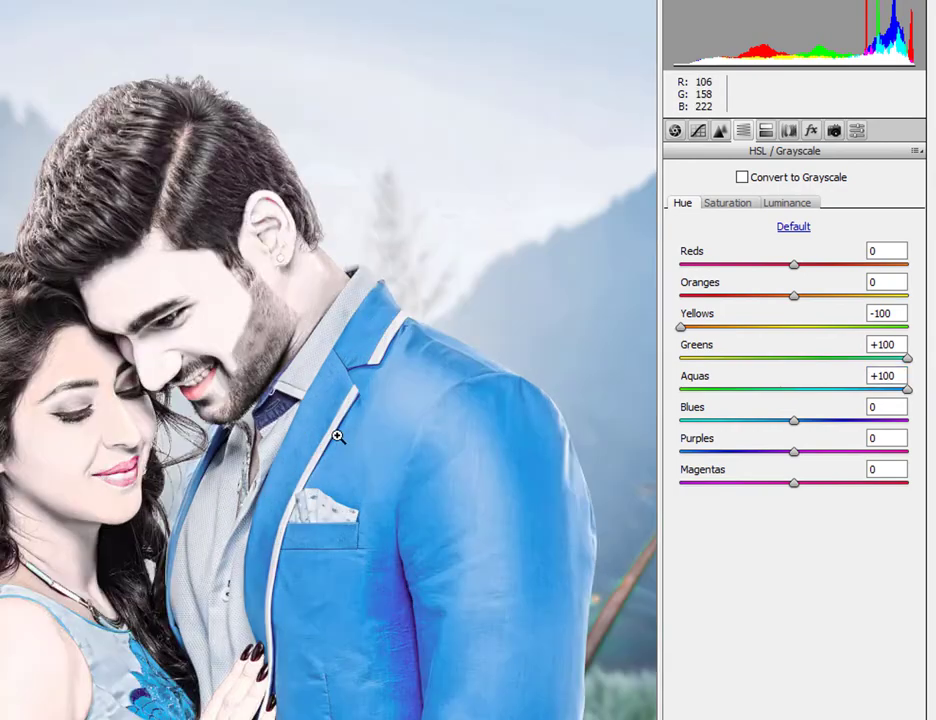
{"action": "key", "text": "ctrl+0"}
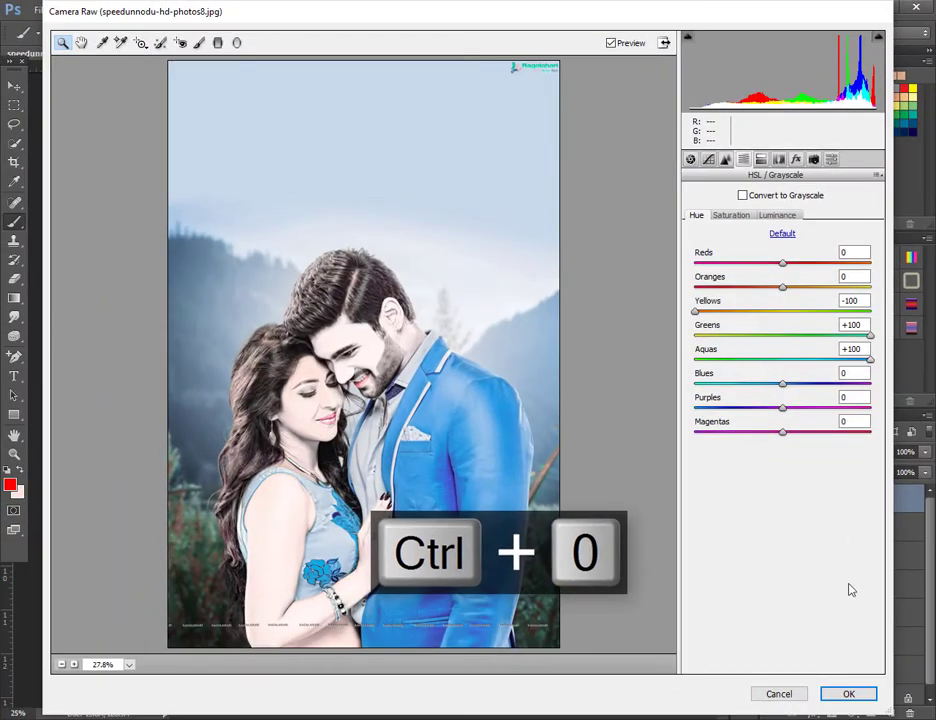
{"action": "left_click", "coordinate": [846, 693]}
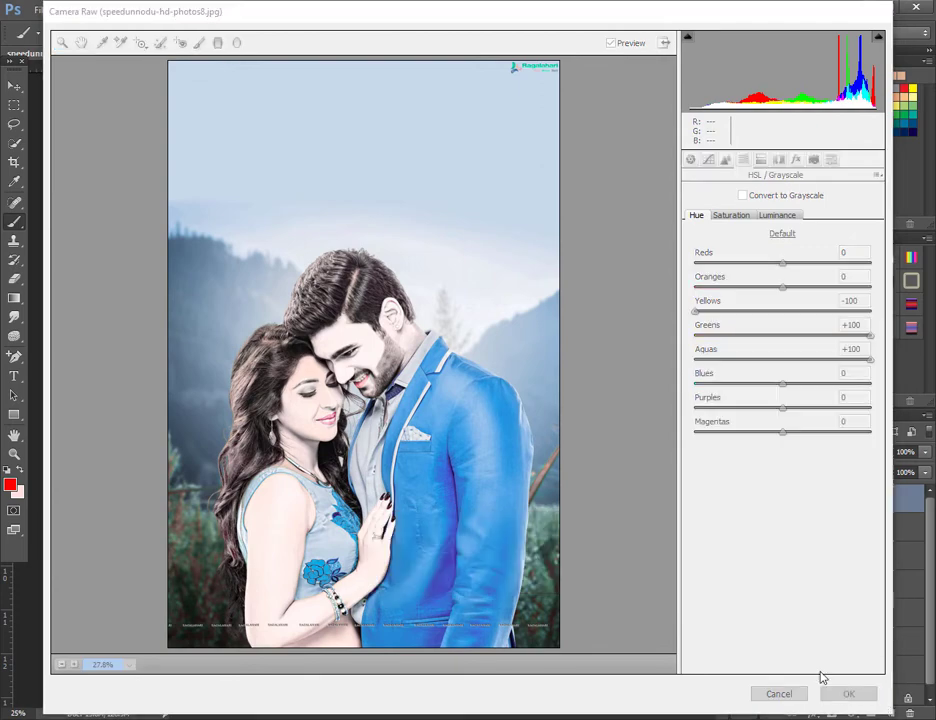
{"action": "key", "text": "ctrl+equal"}
{"action": "key", "text": "ctrl+equal"}
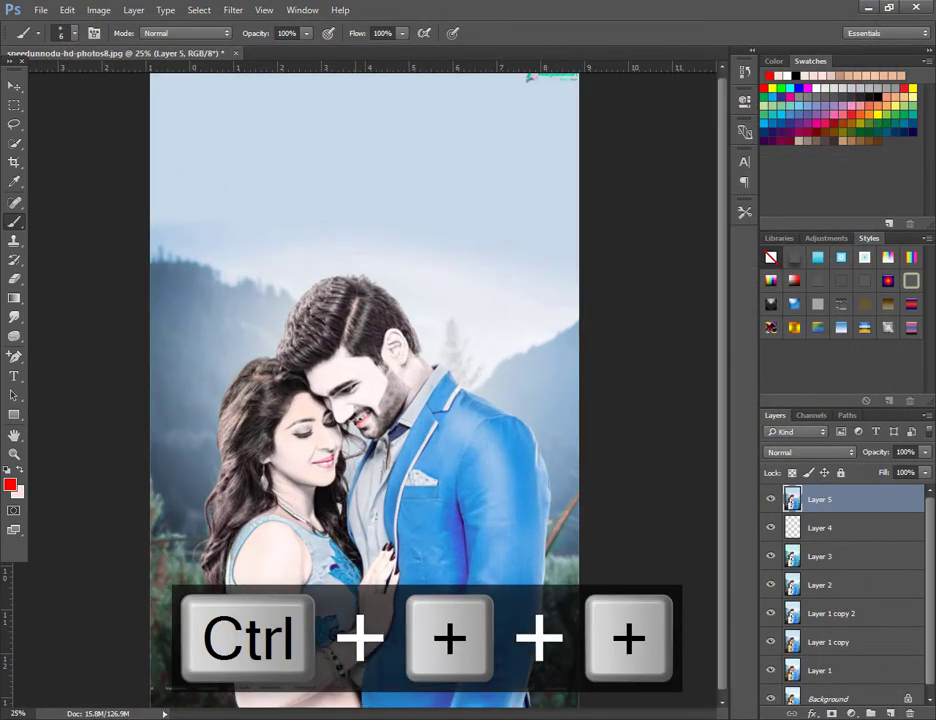
{"action": "key", "text": "ctrl+0"}
Duplicate the colour-shifted top layer.
{"action": "key", "text": "j"}
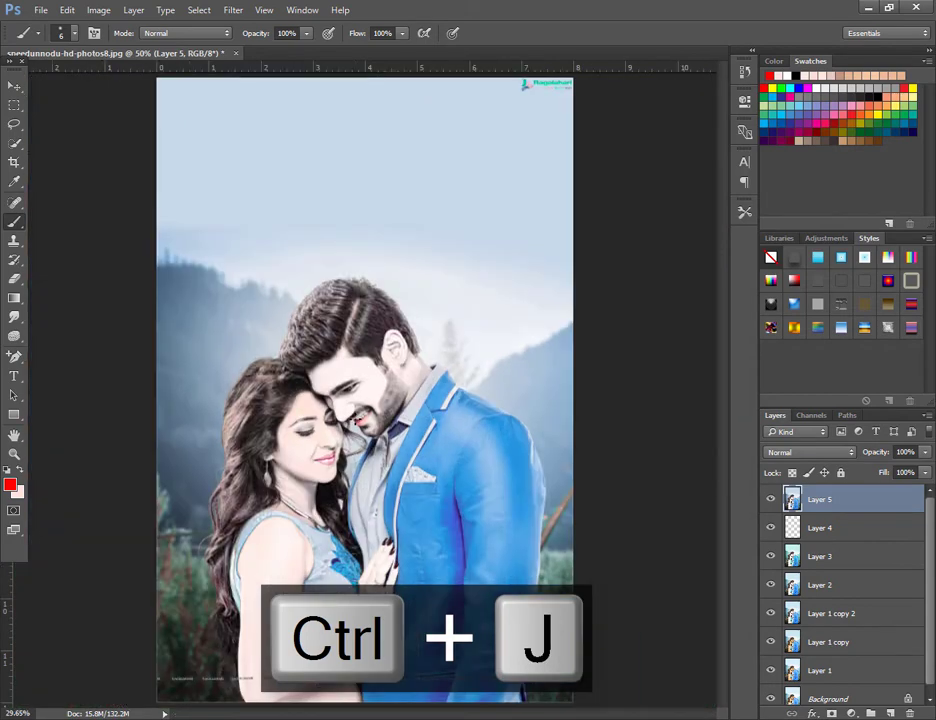
{"action": "left_click", "coordinate": [236, 9]}
{"action": "left_click", "coordinate": [236, 9]}
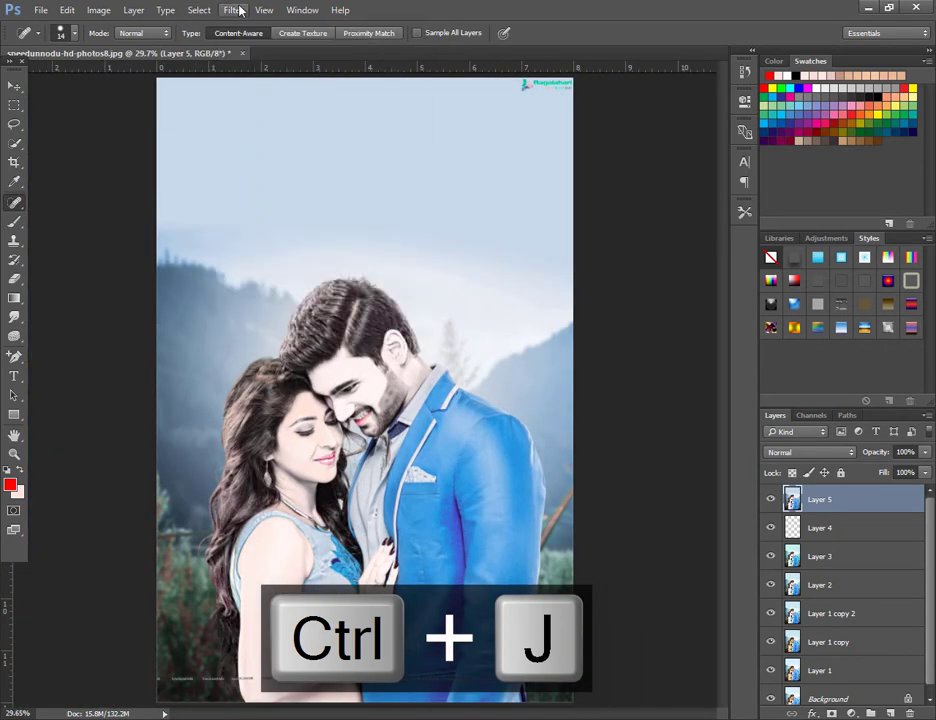
{"action": "left_click", "coordinate": [236, 9]}
{"action": "left_click", "coordinate": [236, 9]}
{"action": "key", "text": "ctrl+j"}
Apply Topaz Clean 3 to the duplicated layer with the Blemish Removal preset and a Strength of 3.
{"action": "left_click", "coordinate": [239, 9]}
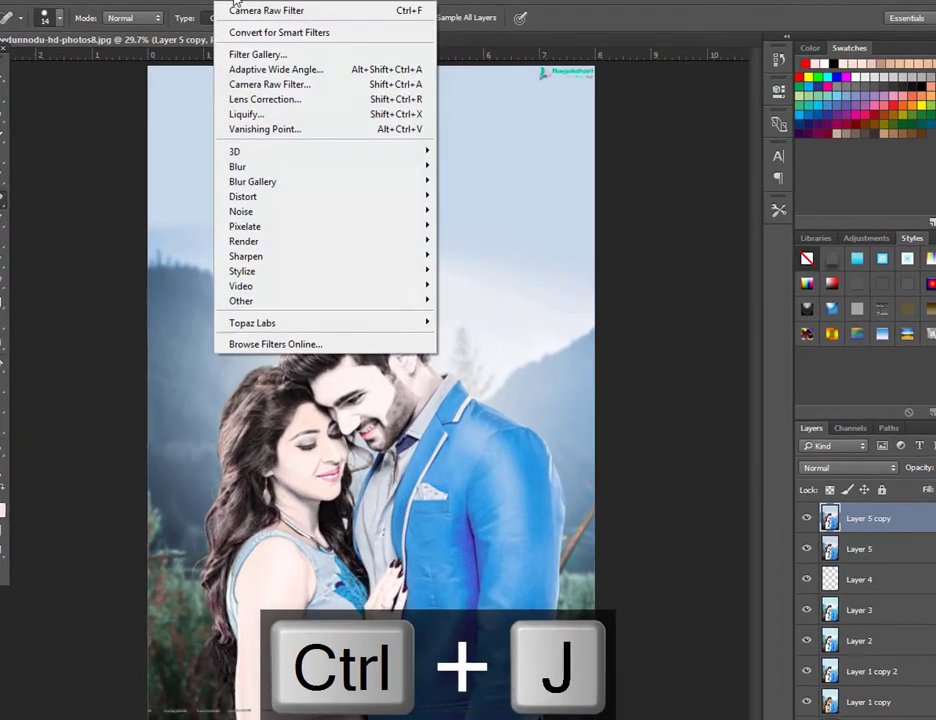
{"action": "mouse_move", "coordinate": [355, 320]}
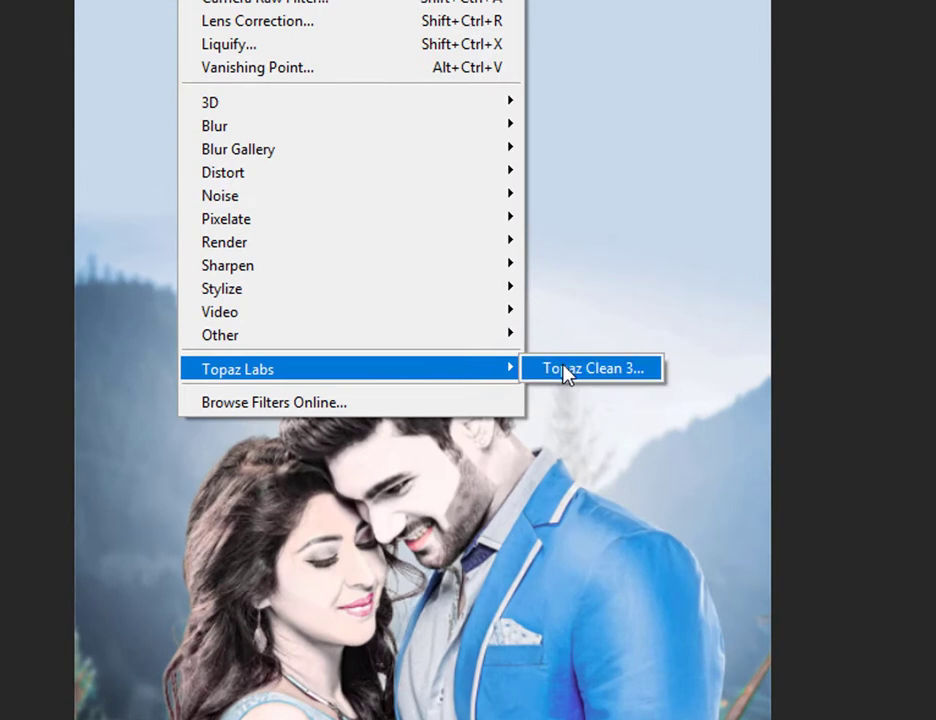
{"action": "left_click", "coordinate": [564, 368]}
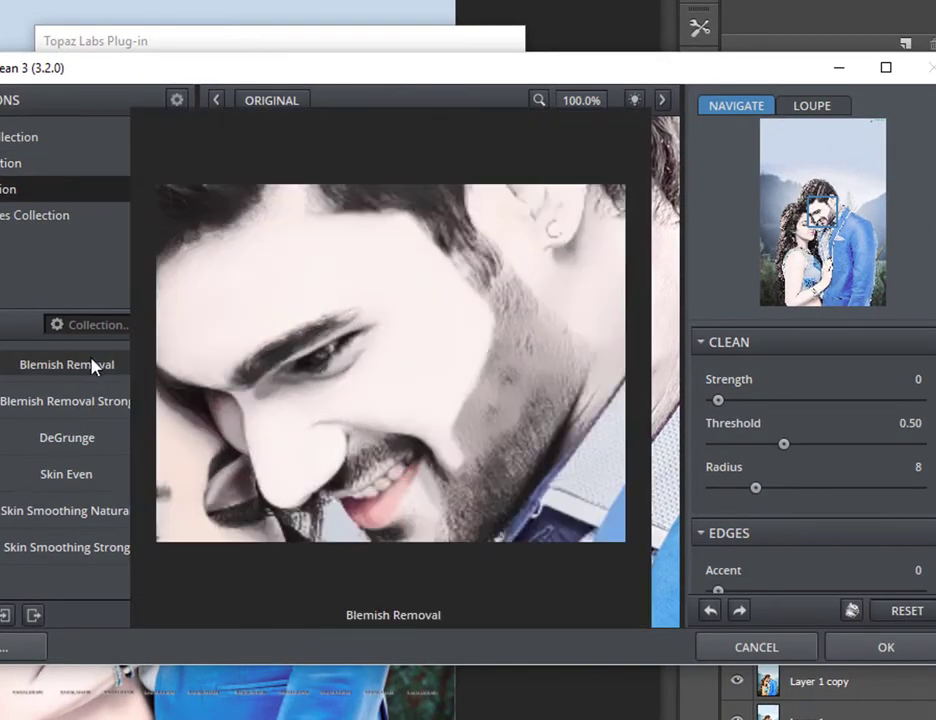
{"action": "left_click", "coordinate": [90, 364]}
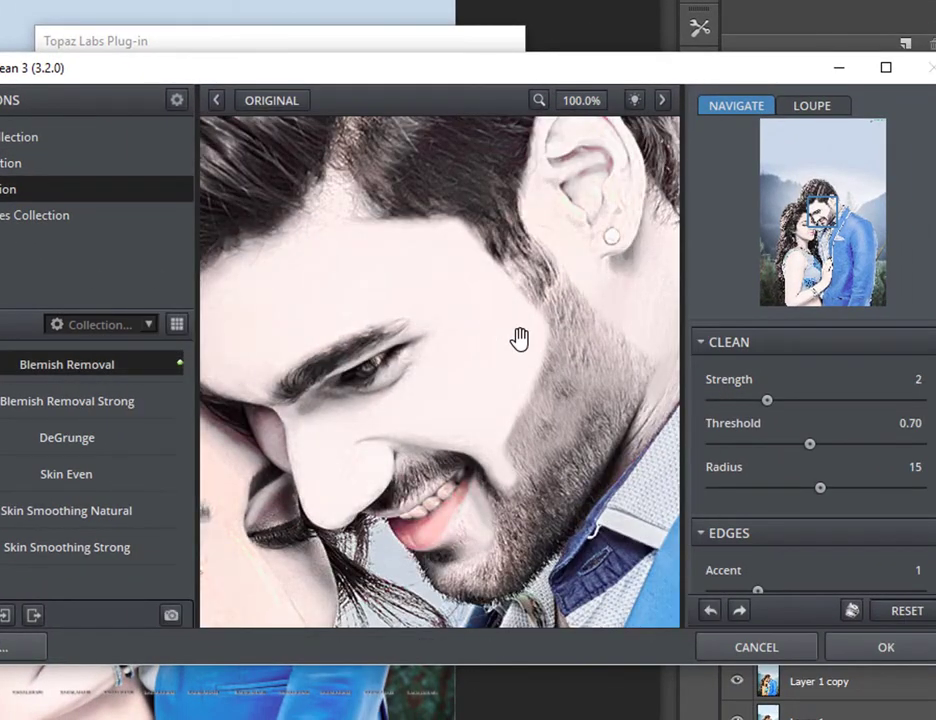
{"action": "left_click_drag", "start_coordinate": [468, 357], "coordinate": [425, 114]}
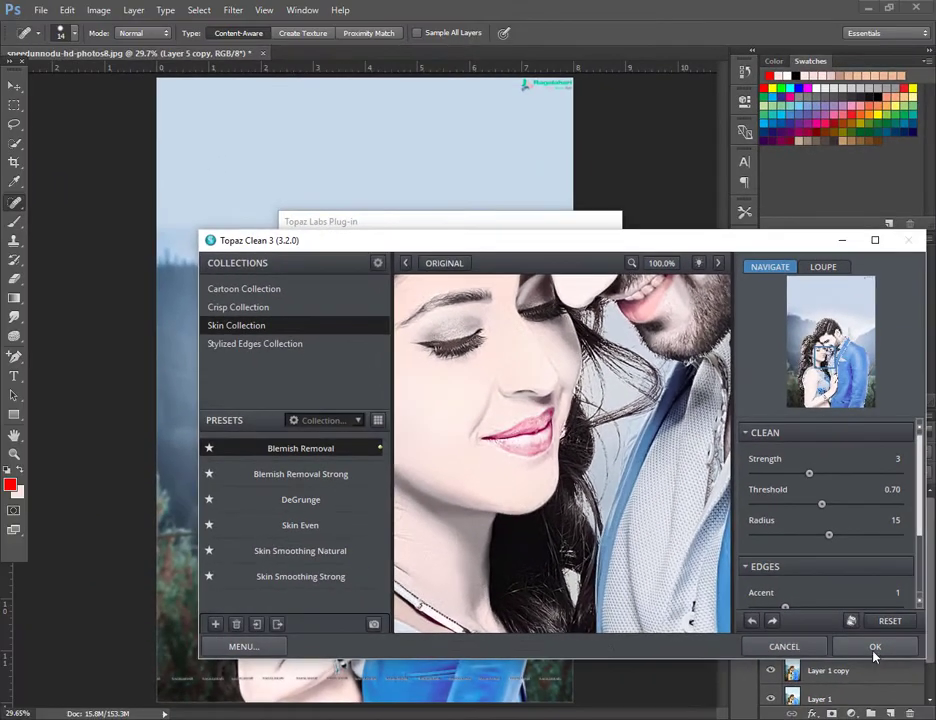
{"action": "left_click", "coordinate": [875, 647]}
Erase the smoothed layer over the couple's hair and clothing with a soft 108 px Eraser.
{"action": "left_click", "coordinate": [14, 279]}
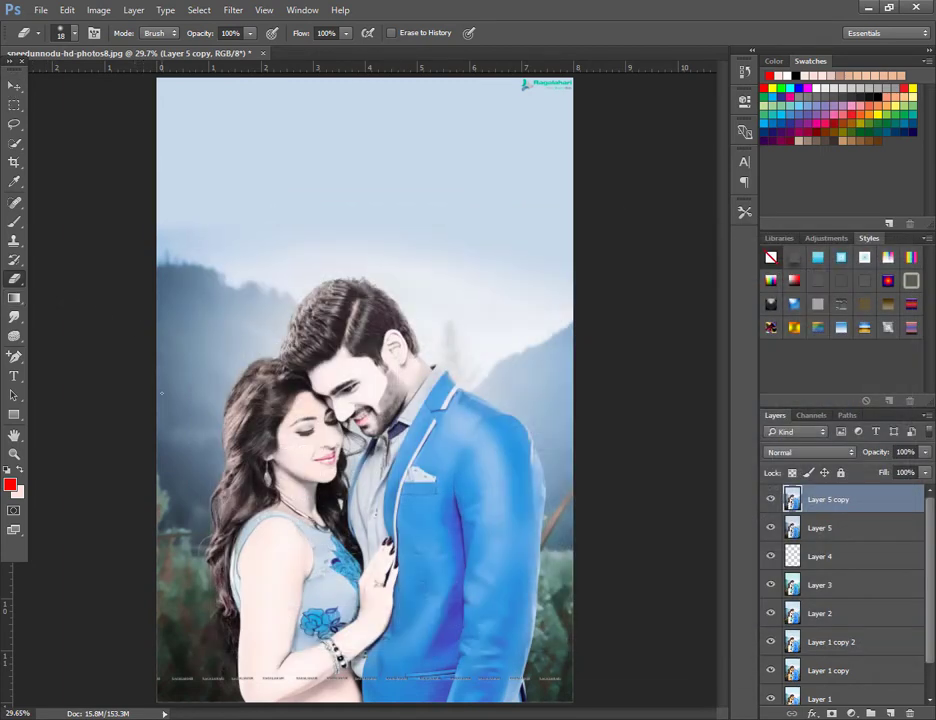
{"action": "key", "text": "ctrl+plus"}
{"action": "key", "text": "ctrl+plus"}
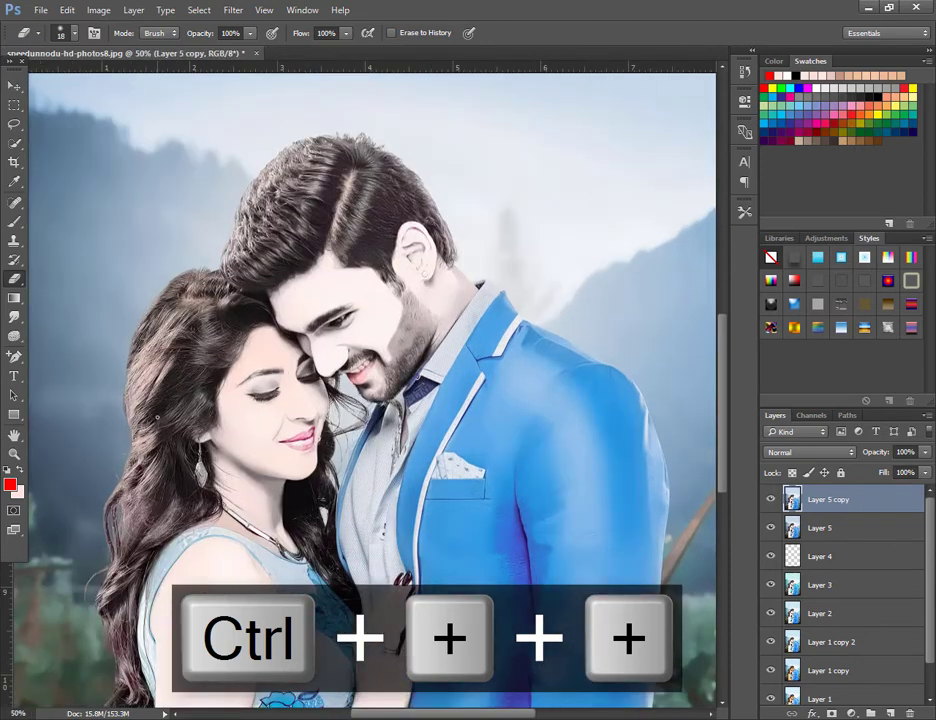
{"action": "right_click", "coordinate": [218, 405]}
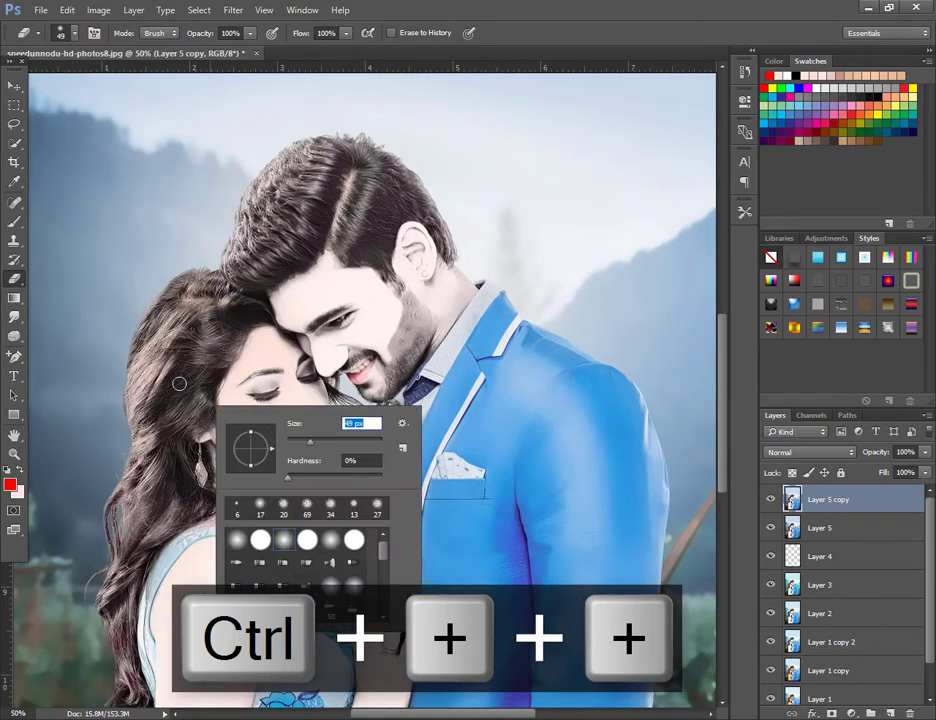
{"action": "type", "text": "108"}
{"action": "key", "text": "Return"}
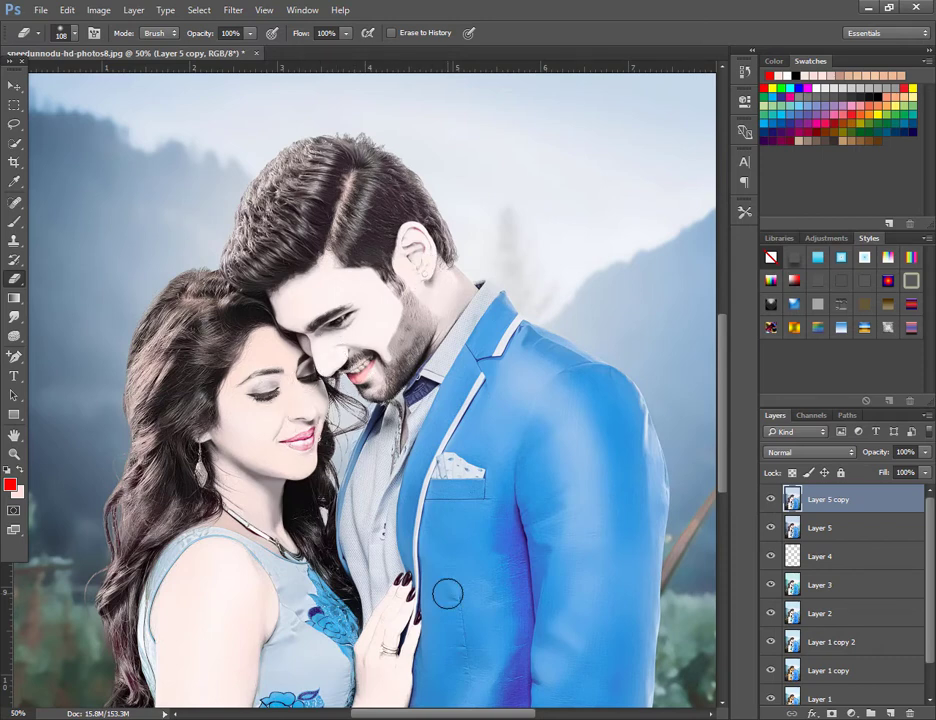
Stamp all visible layers into a new layer above the partly erased smoothed copy.
{"action": "key", "text": "ctrl+plus"}
{"action": "key", "text": "ctrl+plus"}
{"action": "key", "text": "ctrl+plus"}
{"action": "key", "text": "ctrl+shift+alt+e"}
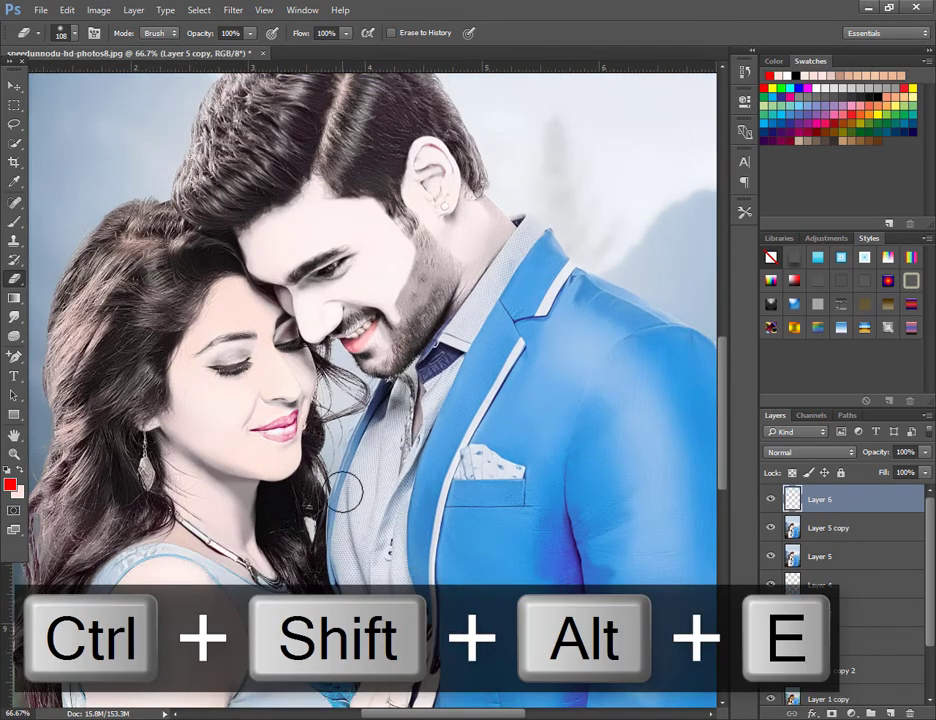
Try smudging the skin on the man's neck with a 54 px Smudge tool at 100% strength, and undo the strokes.
{"action": "left_click", "coordinate": [14, 317]}
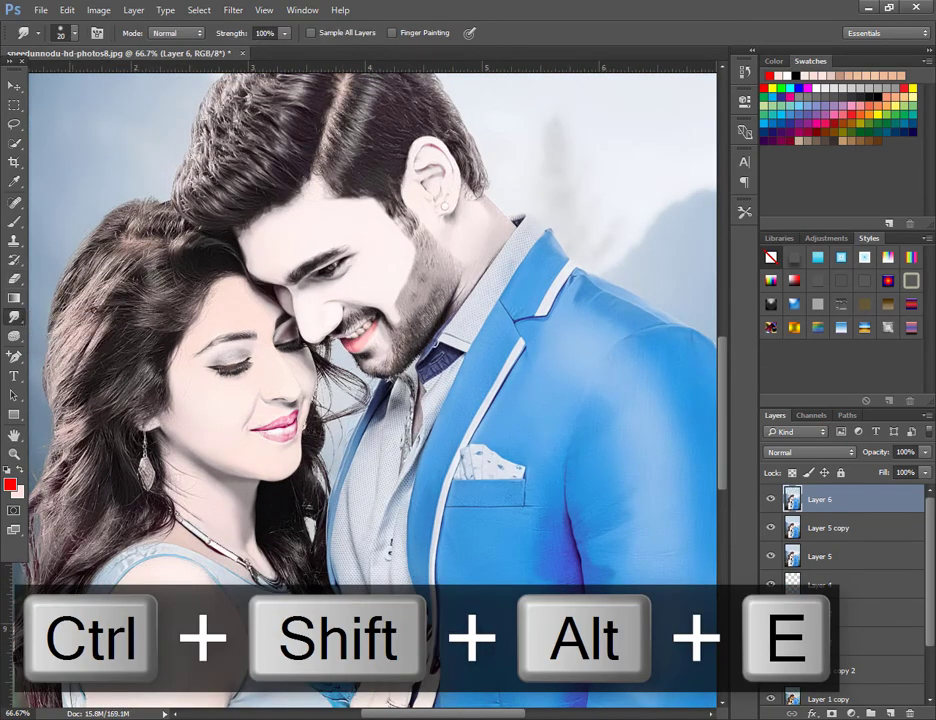
{"action": "left_click", "coordinate": [284, 33]}
{"action": "left_click", "coordinate": [470, 242]}
{"action": "right_click", "coordinate": [472, 237]}
{"action": "left_click_drag", "start_coordinate": [556, 275], "coordinate": [570, 276]}
{"action": "left_click", "coordinate": [441, 224]}
{"action": "key", "text": "ctrl+z"}
{"action": "key", "text": "ctrl+alt+z"}
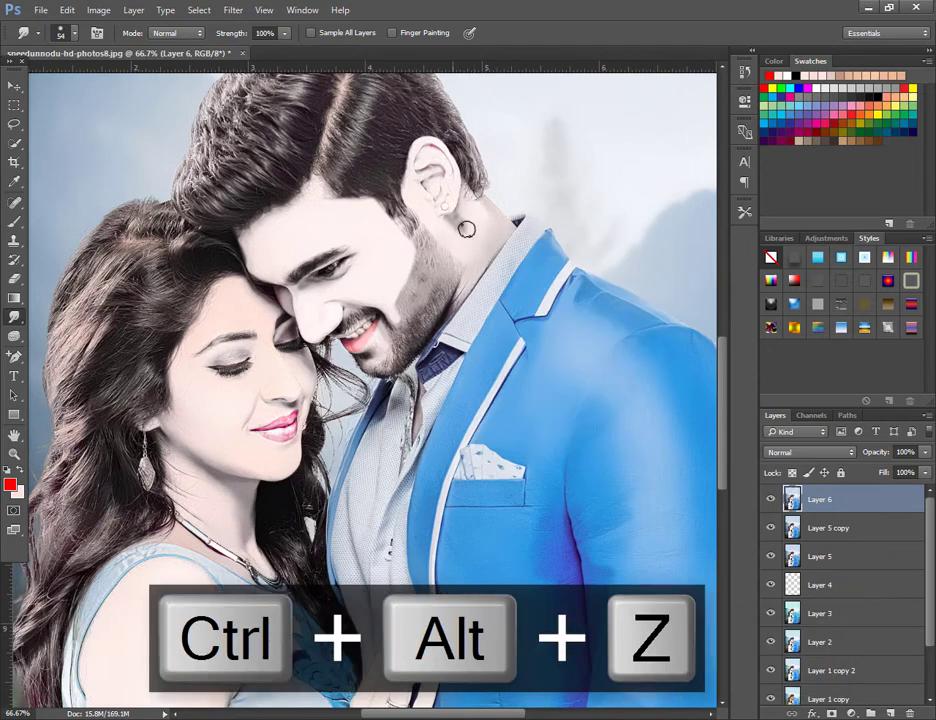
{"action": "key", "text": "ctrl+z"}
{"action": "key", "text": "ctrl+alt+z"}
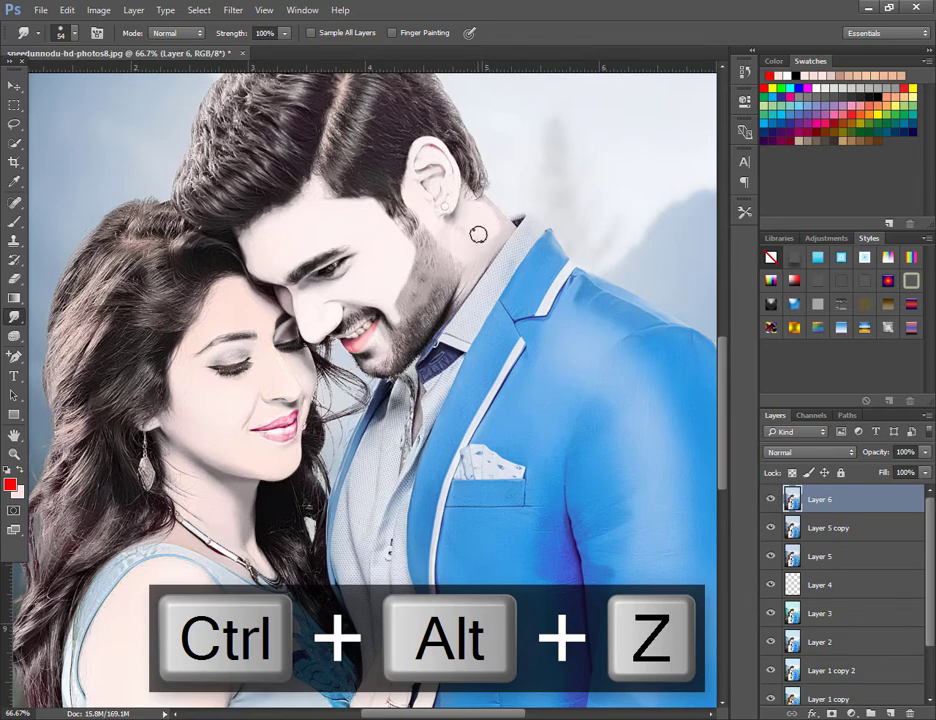
Try smudging the skin on the man's neck with 75, 20 and 51 px brushes, and undo the strokes.
{"action": "right_click", "coordinate": [478, 234]}
{"action": "left_click_drag", "start_coordinate": [579, 278], "coordinate": [599, 278]}
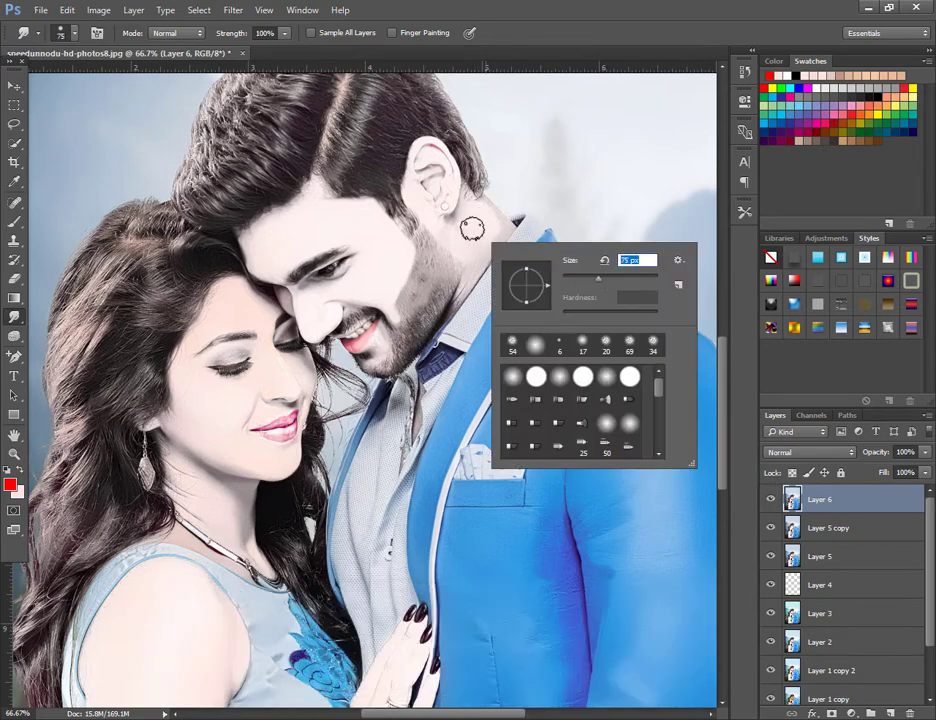
{"action": "left_click", "coordinate": [472, 229]}
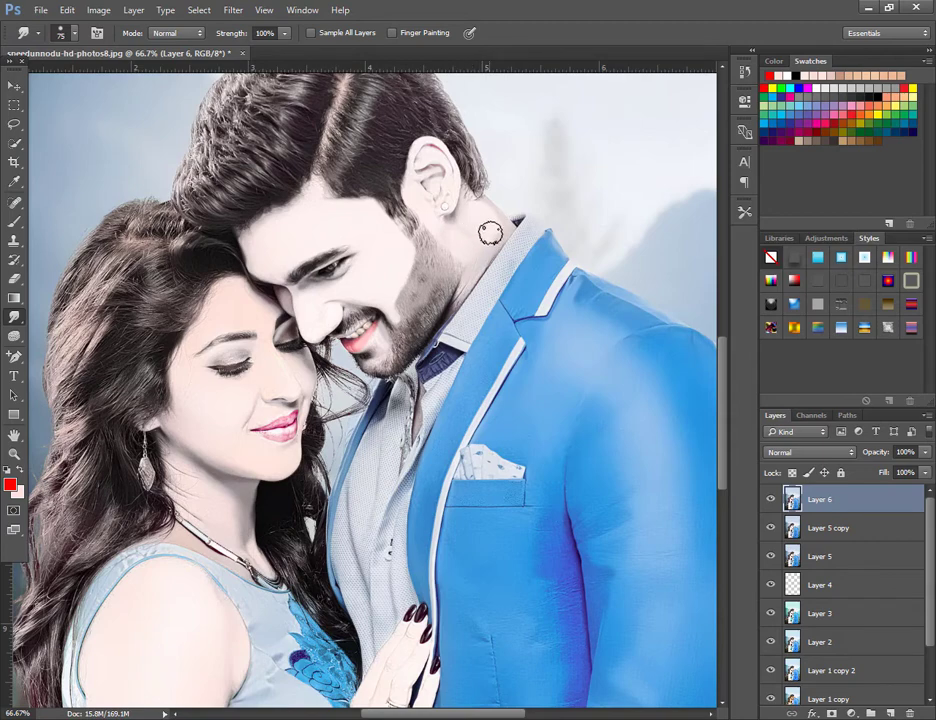
{"action": "right_click", "coordinate": [580, 274]}
{"action": "left_click", "coordinate": [663, 309]}
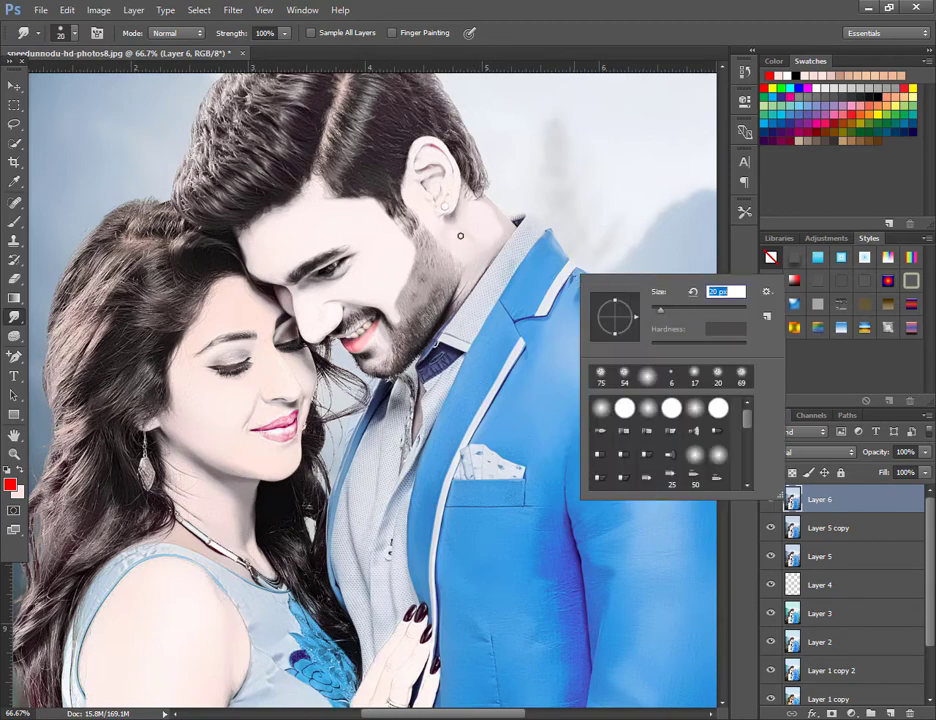
{"action": "left_click", "coordinate": [462, 237]}
{"action": "right_click", "coordinate": [486, 243]}
{"action": "left_click", "coordinate": [582, 276]}
{"action": "left_click", "coordinate": [468, 233]}
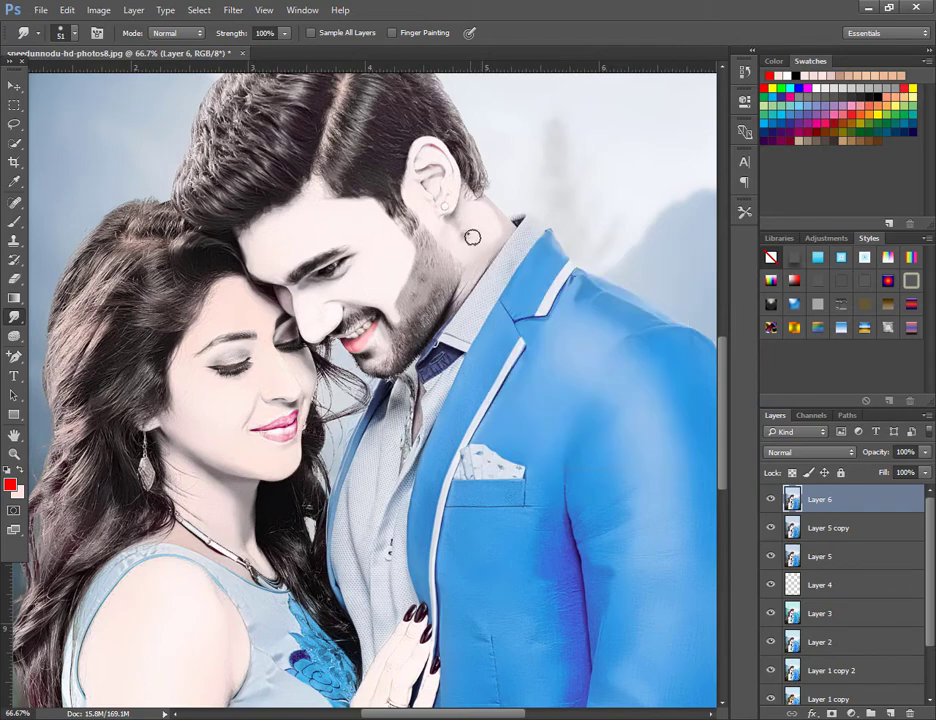
{"action": "key", "text": "ctrl+alt+z"}
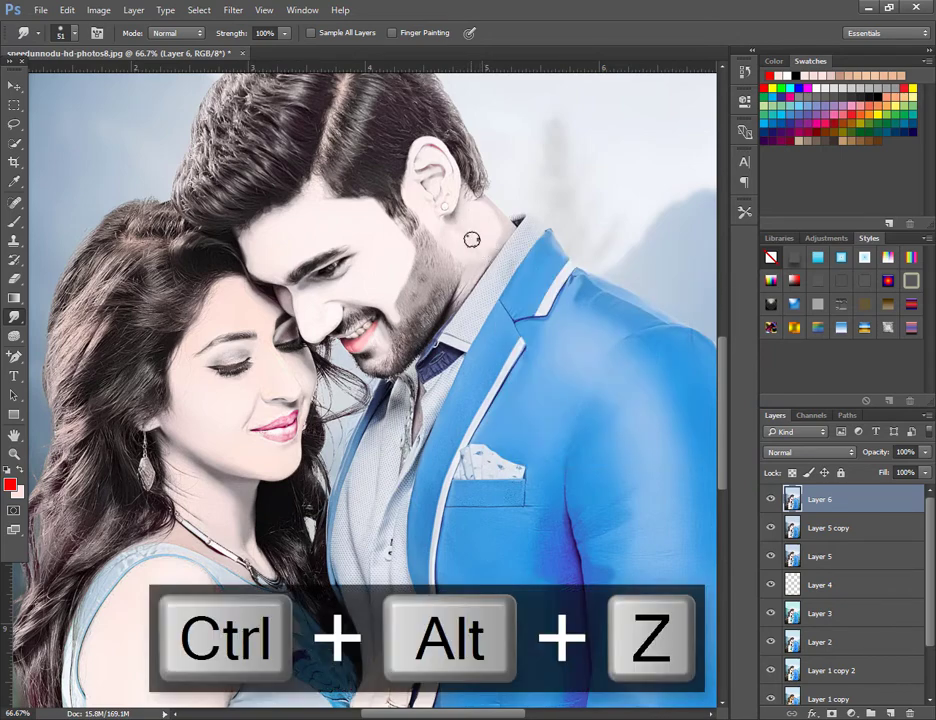
Smooth the skin on the man's neck with the Smudge tool, using 66 px and 43 px brushes.
{"action": "right_click", "coordinate": [475, 238]}
{"action": "left_click", "coordinate": [582, 276]}
{"action": "left_click", "coordinate": [481, 230]}
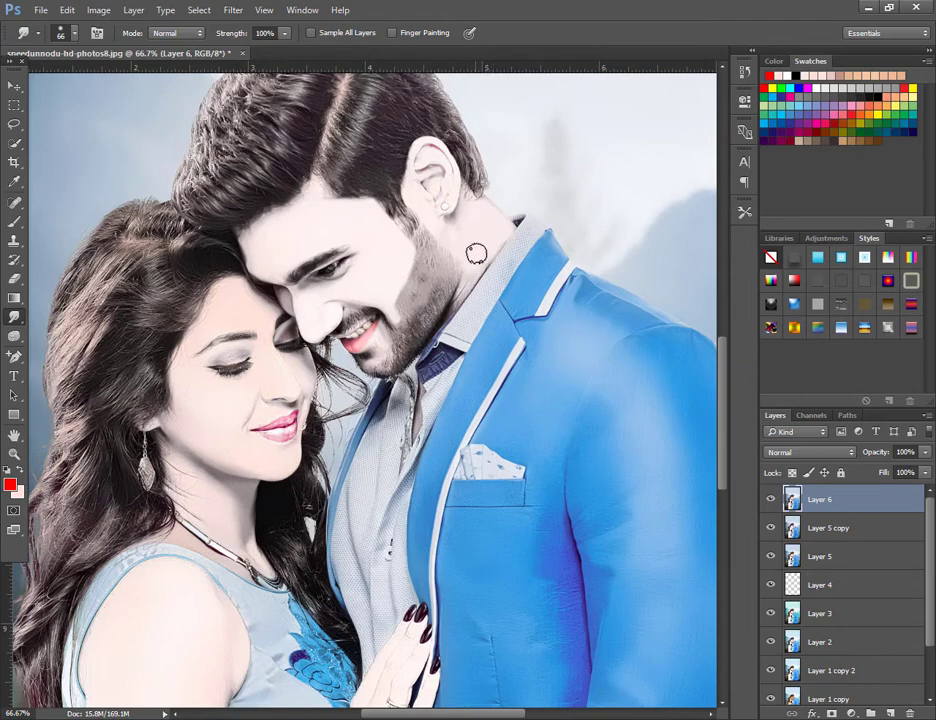
{"action": "right_click", "coordinate": [568, 292]}
{"action": "left_click", "coordinate": [656, 325]}
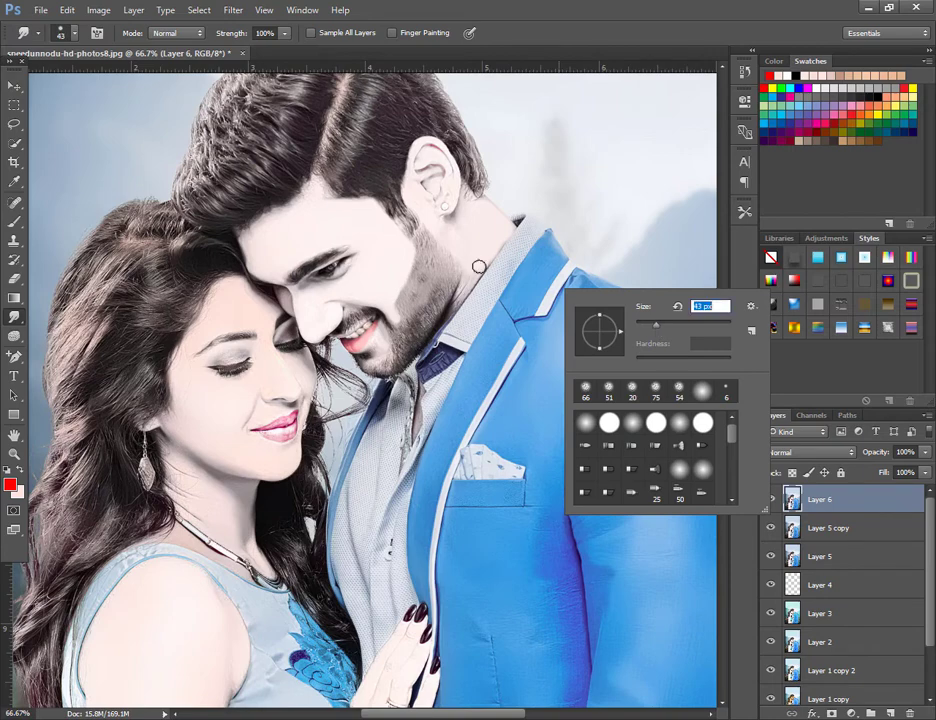
{"action": "key", "text": "Return"}
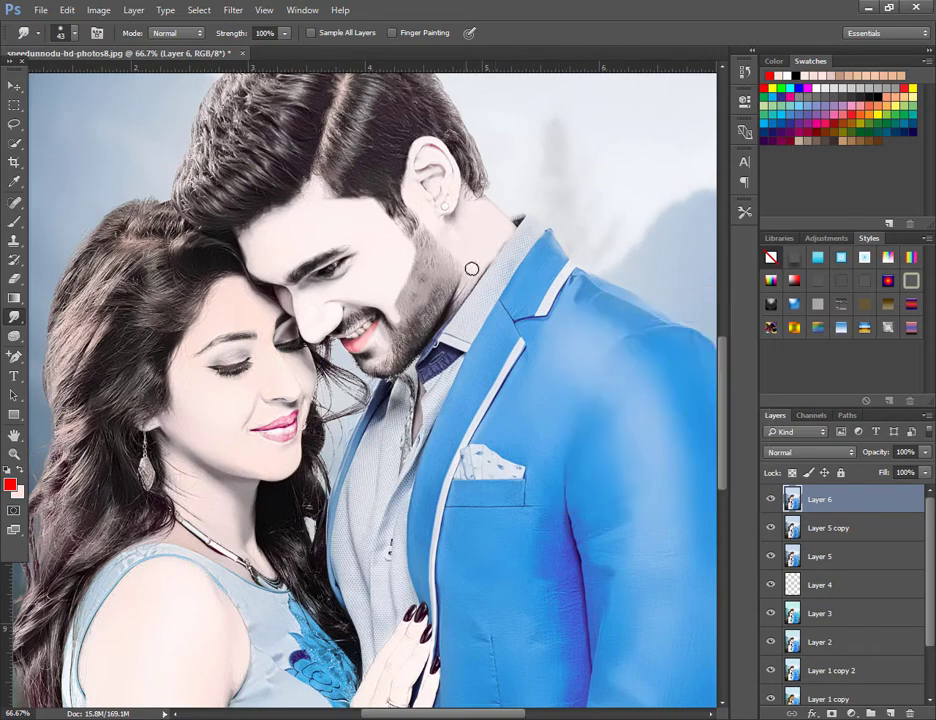
Smudge the narrow strip of neck between the man's beard and shirt collar with 24 px and 10 px brushes.
{"action": "right_click", "coordinate": [508, 263]}
{"action": "left_click", "coordinate": [602, 301]}
{"action": "key", "text": "Return"}
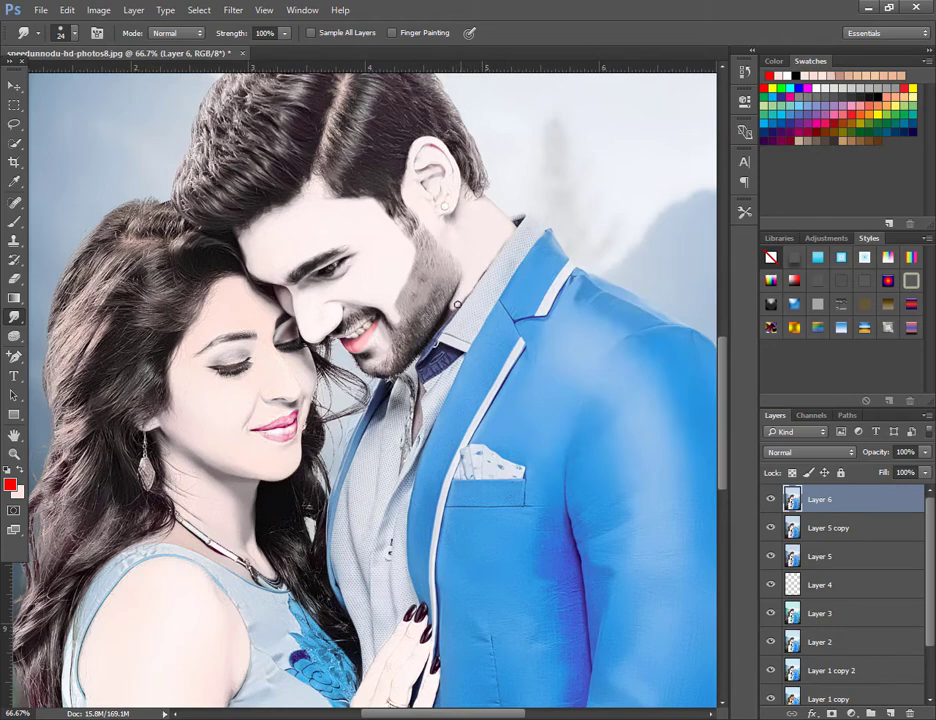
{"action": "right_click", "coordinate": [473, 284]}
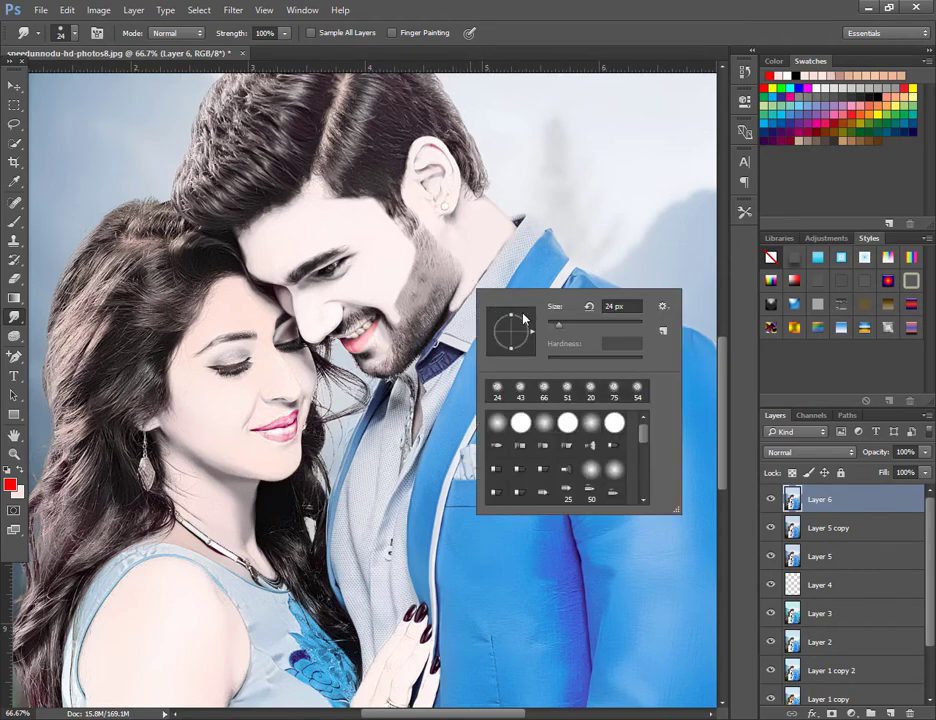
{"action": "left_click", "coordinate": [448, 315]}
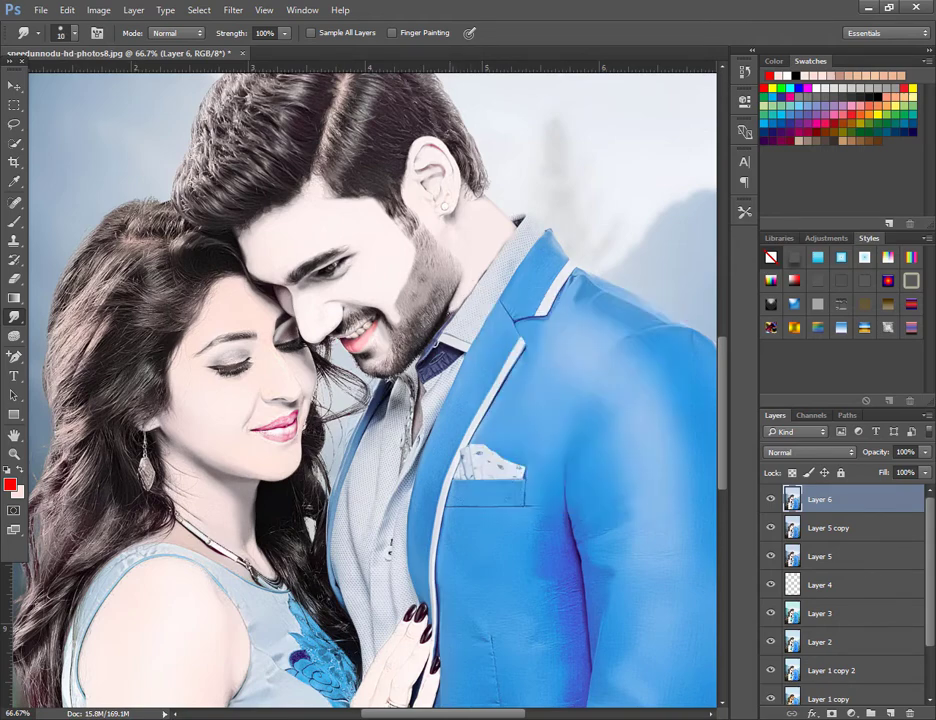
Smudge the skin beside the man's sideburn with a 37 px brush and his cheek with a 61 px brush.
{"action": "right_click", "coordinate": [477, 246]}
{"action": "left_click", "coordinate": [501, 233]}
{"action": "right_click", "coordinate": [470, 258]}
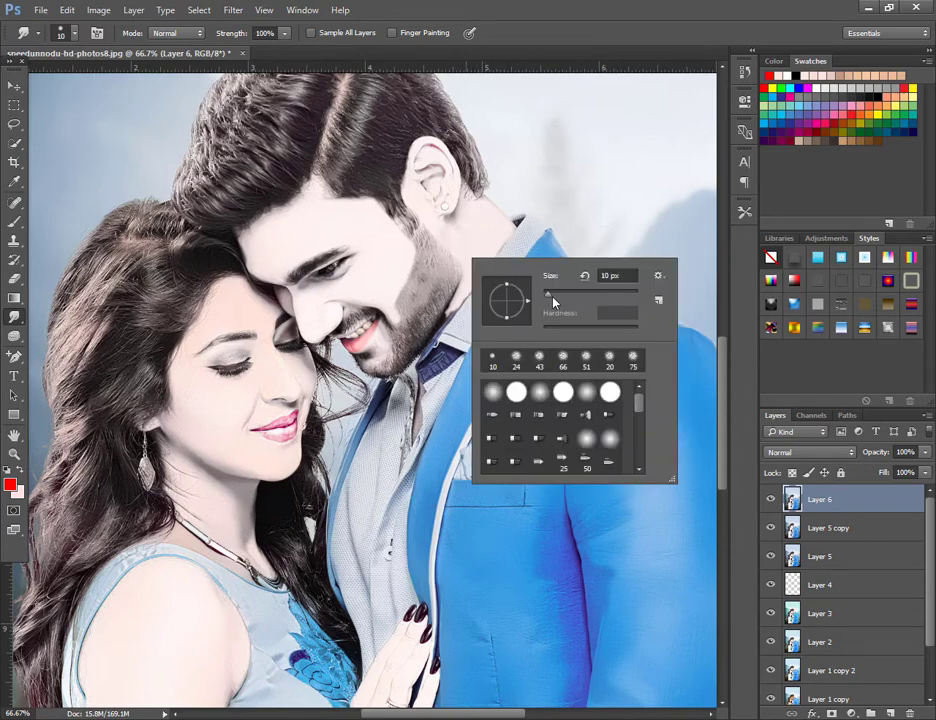
{"action": "left_click", "coordinate": [558, 296]}
{"action": "left_click", "coordinate": [434, 232]}
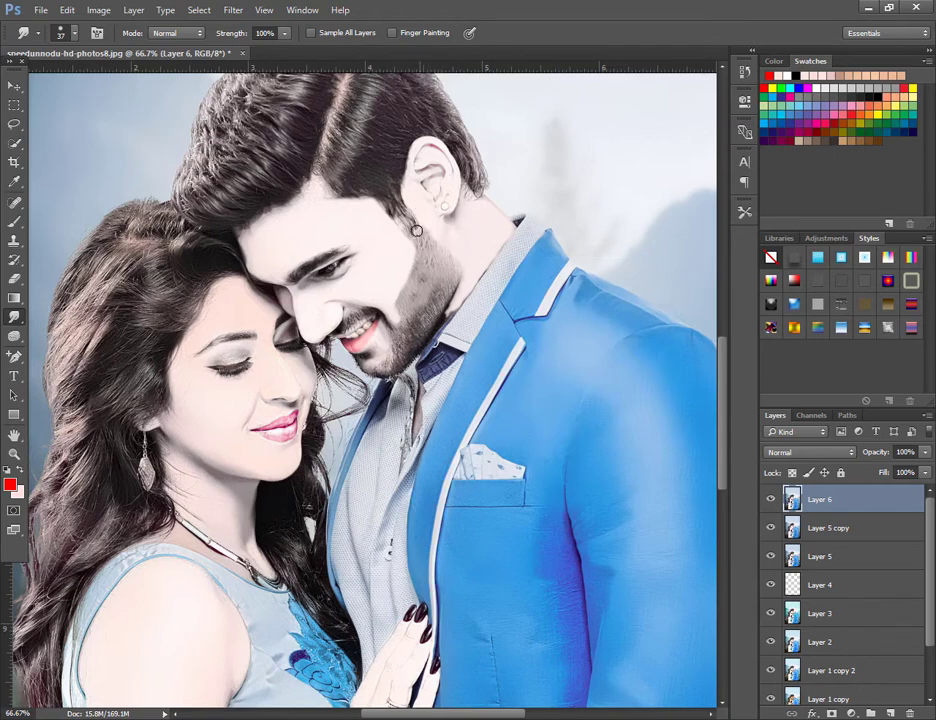
{"action": "right_click", "coordinate": [409, 259]}
{"action": "left_click", "coordinate": [394, 259]}
{"action": "key", "text": "ctrl+minus"}
{"action": "key", "text": "ctrl+minus"}
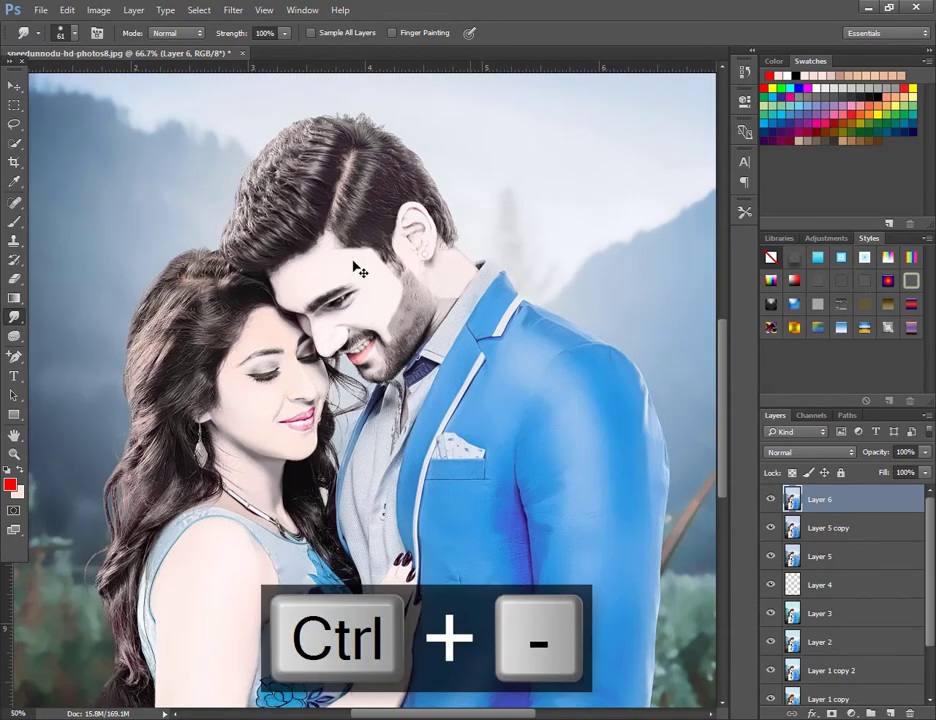
{"action": "key", "text": "ctrl+0"}
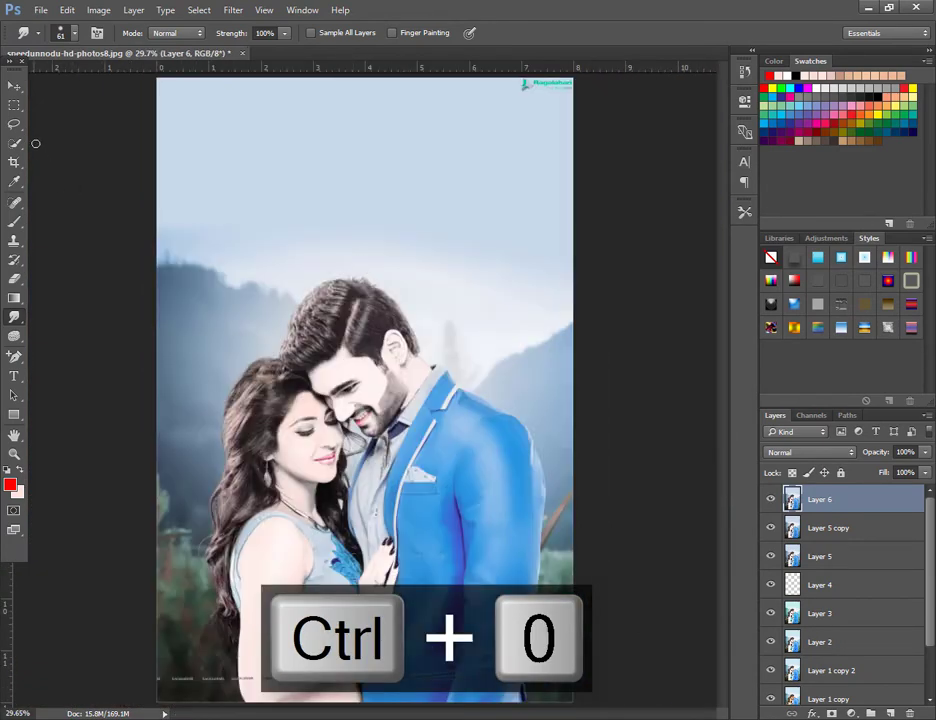
Duplicate the smudged Layer 6 with the whole photo in view.
{"action": "left_click", "coordinate": [14, 86]}
{"action": "key", "text": "ctrl+plus"}
{"action": "key", "text": "ctrl+plus"}
{"action": "key", "text": "ctrl+minus"}
{"action": "key", "text": "ctrl+minus"}
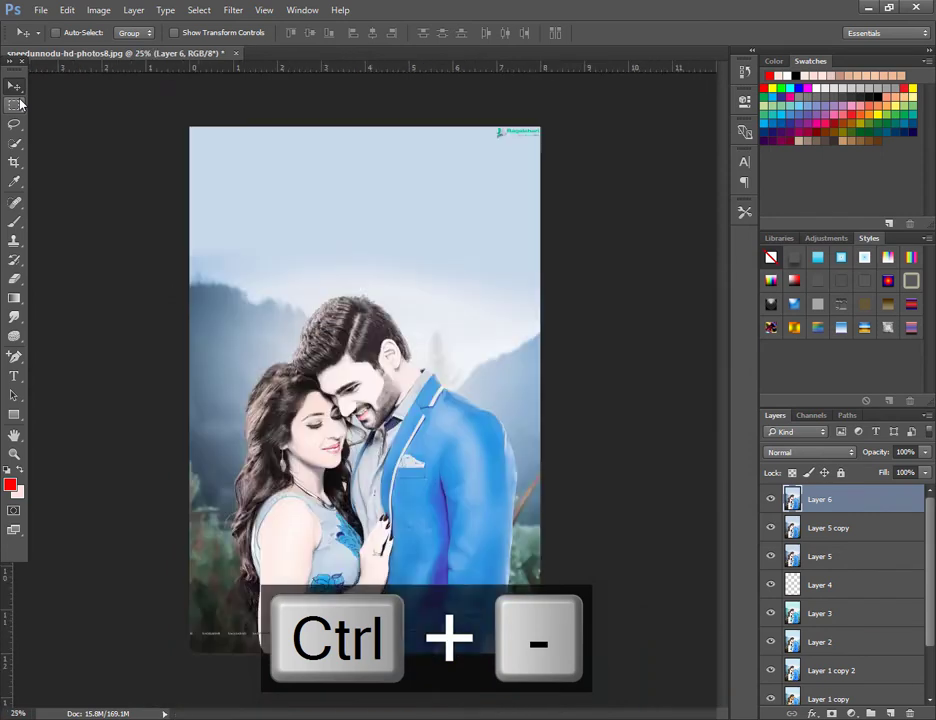
{"action": "key", "text": "ctrl+j"}
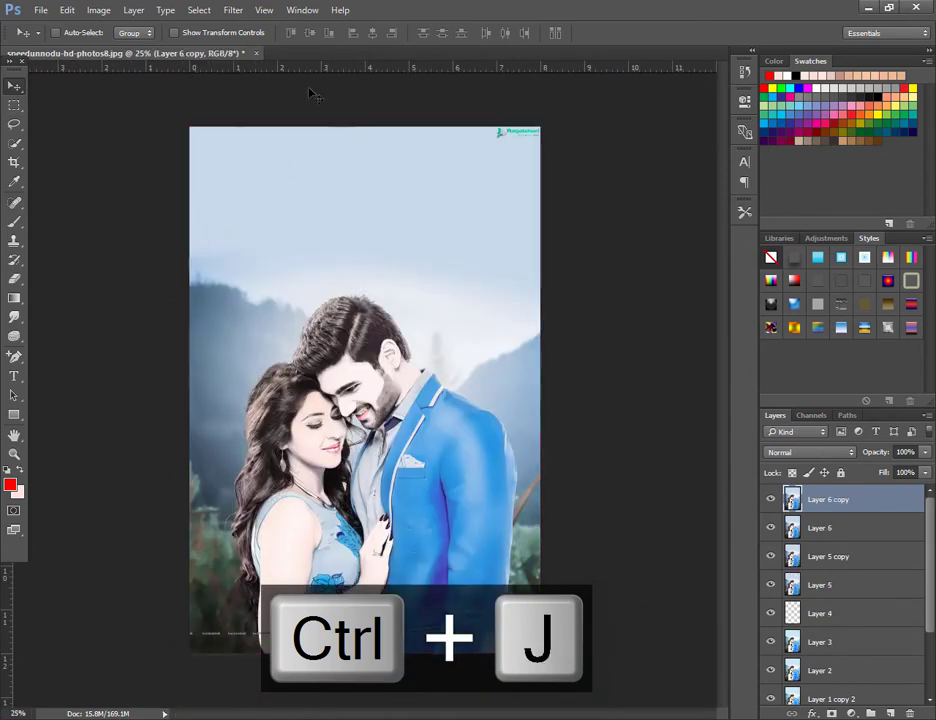
Apply the GREYCstoration noise filter to the duplicated layer with Strength 111, Contour 0.2, Noise scale 0.1 and 1 iteration.
{"action": "left_click", "coordinate": [233, 10]}
{"action": "mouse_move", "coordinate": [400, 213]}
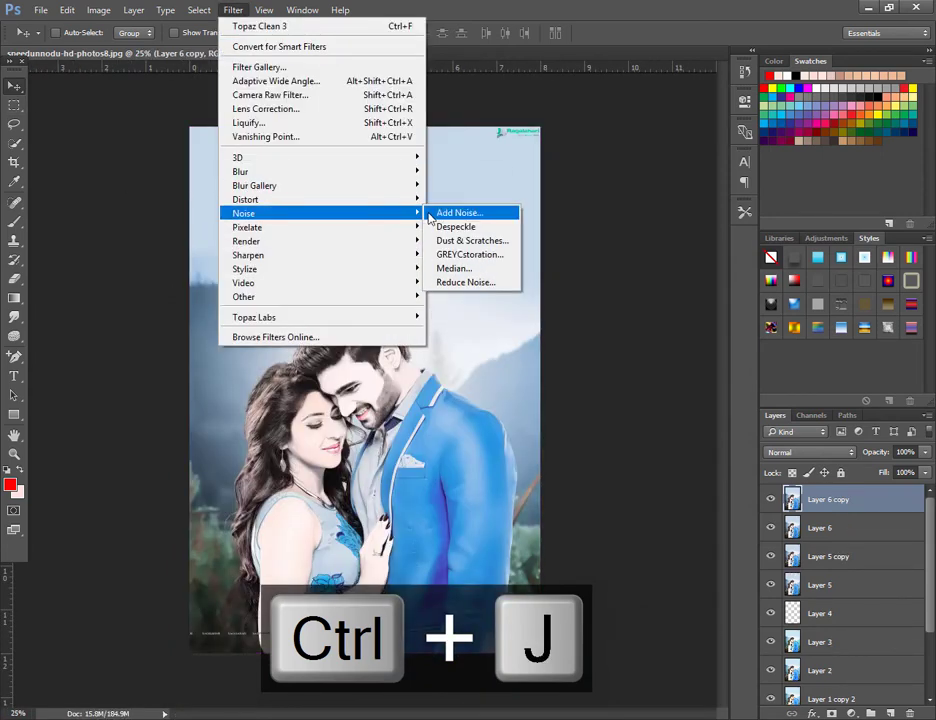
{"action": "left_click", "coordinate": [455, 254]}
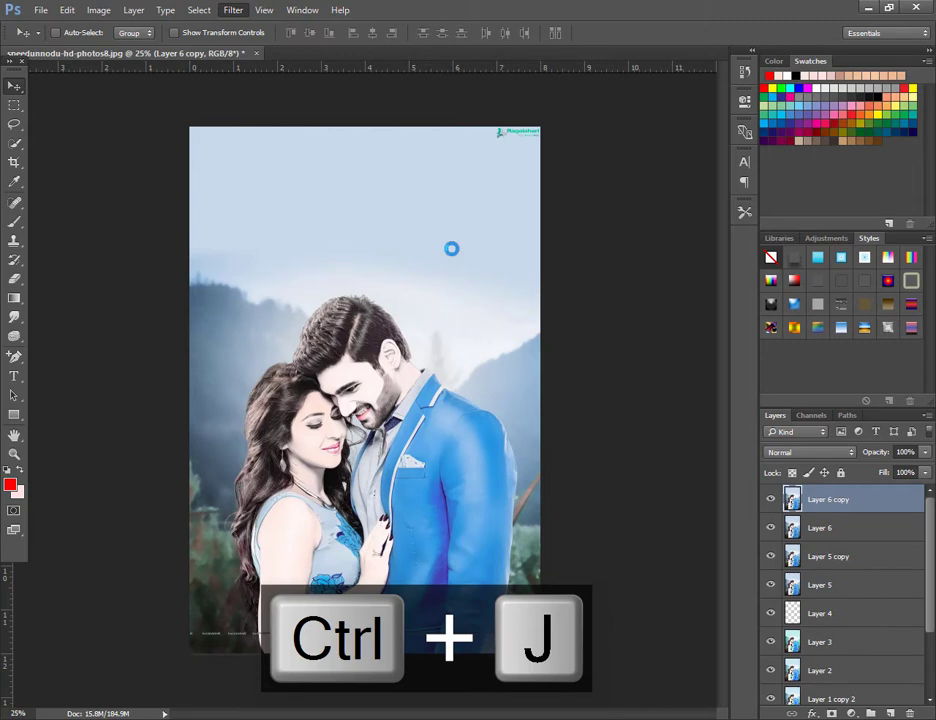
{"action": "left_click", "coordinate": [500, 412]}
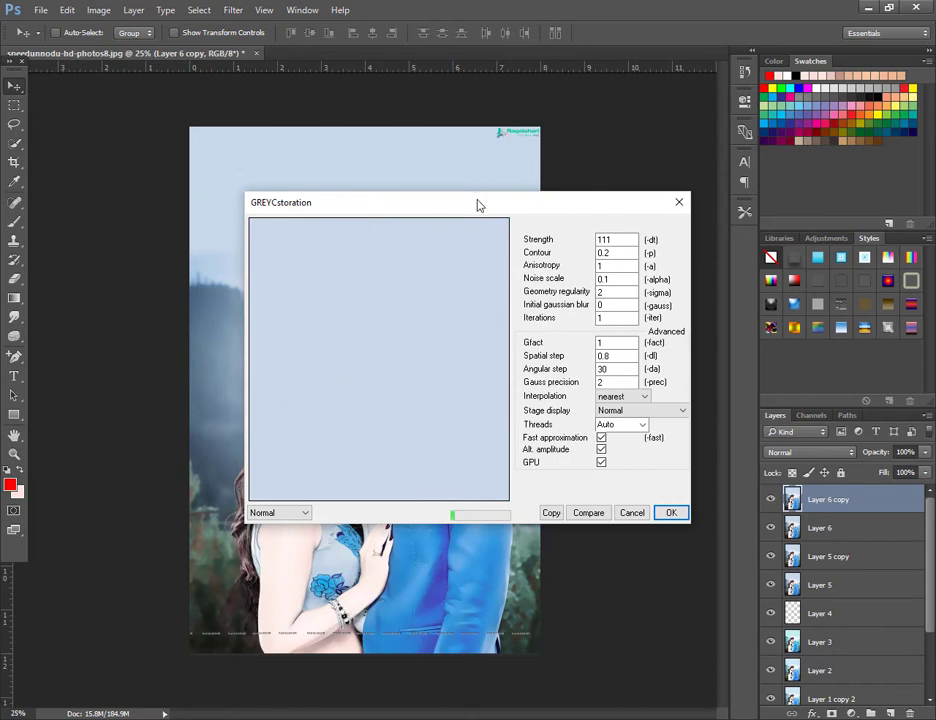
{"action": "left_click", "coordinate": [677, 513]}
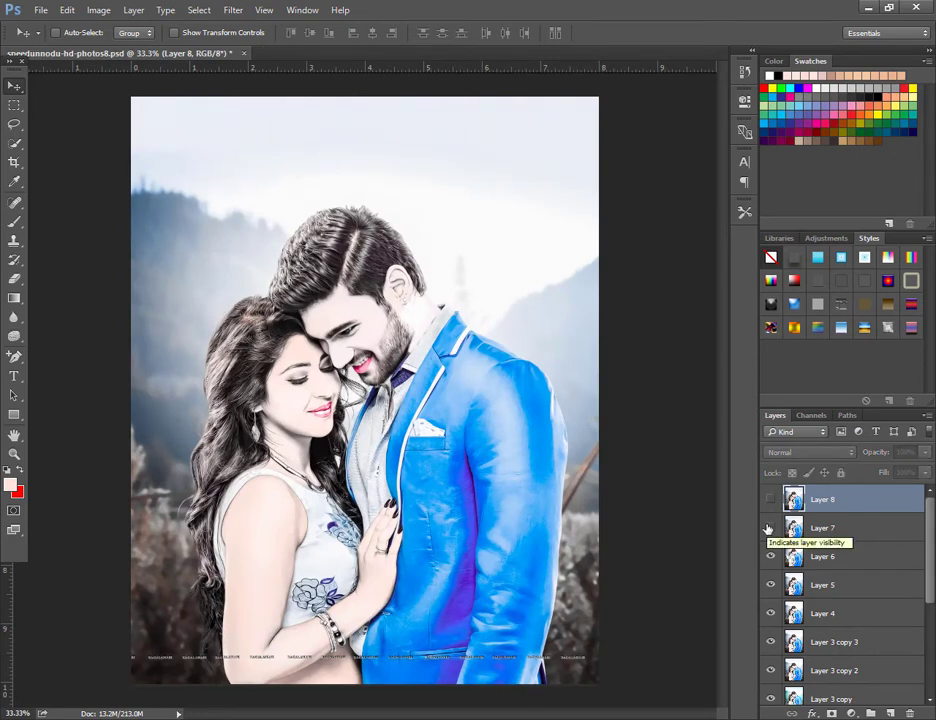
Make Layer 8 visible again and examine the couple's faces up close.
{"action": "left_click", "coordinate": [771, 499]}
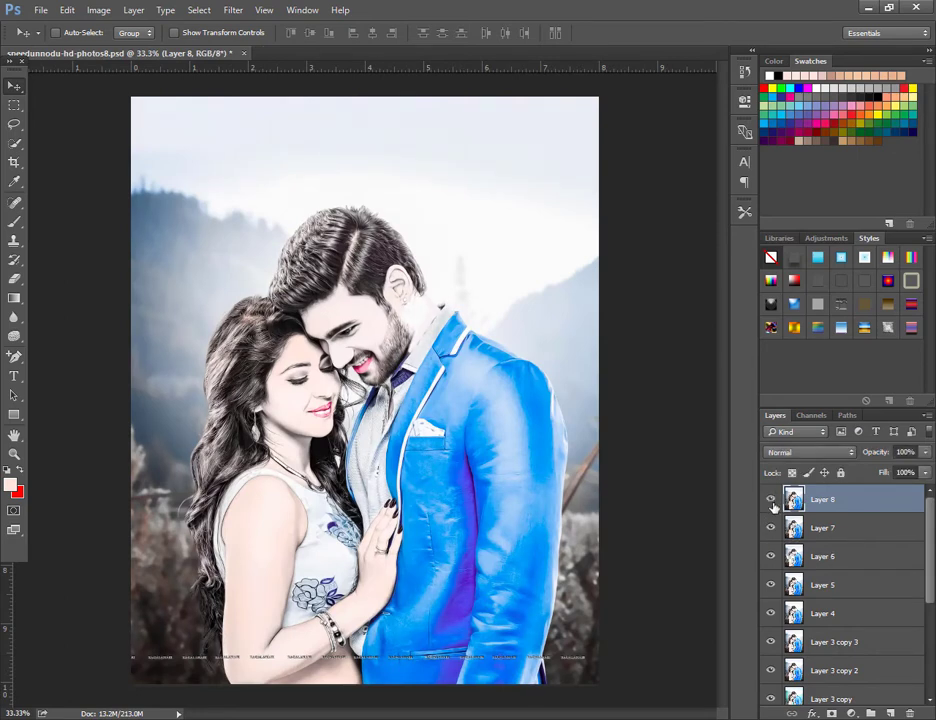
{"action": "key", "text": "ctrl+plus"}
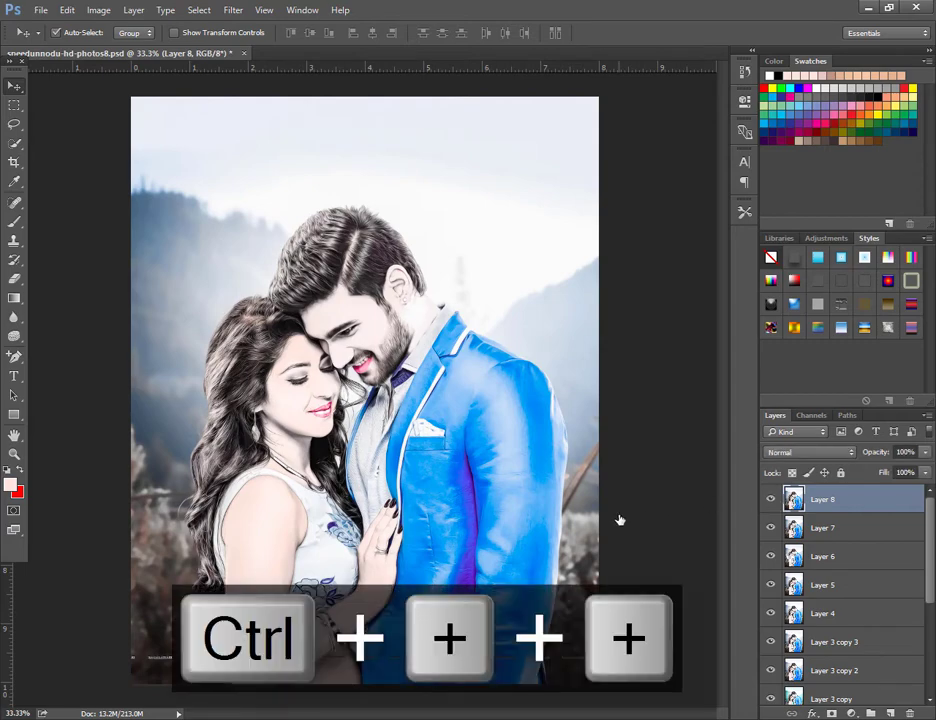
{"action": "key", "text": "ctrl+plus"}
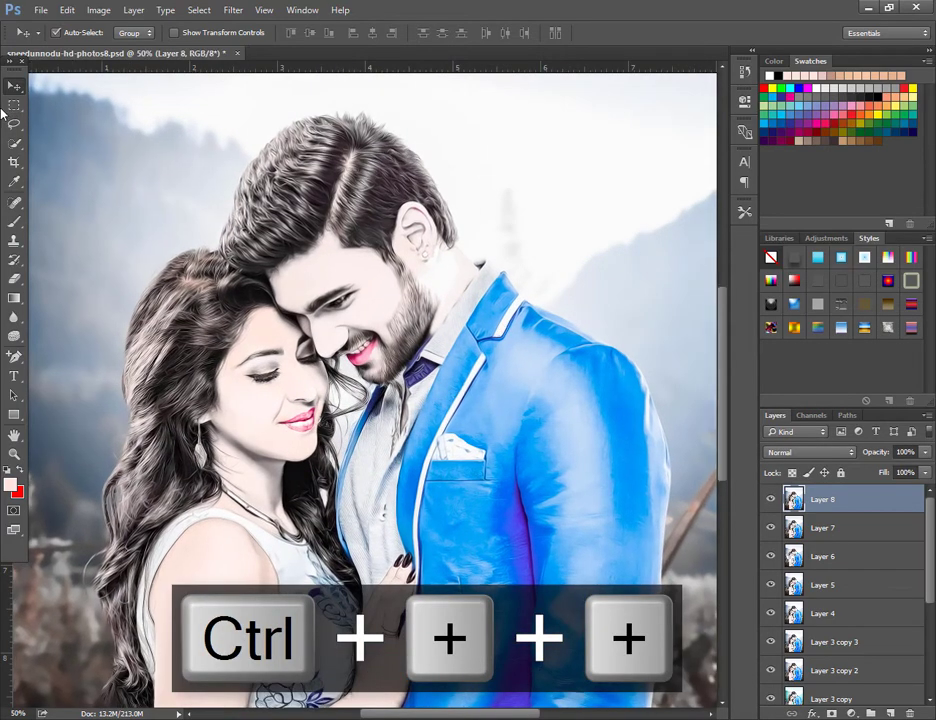
{"action": "key", "text": "ctrl+plus"}
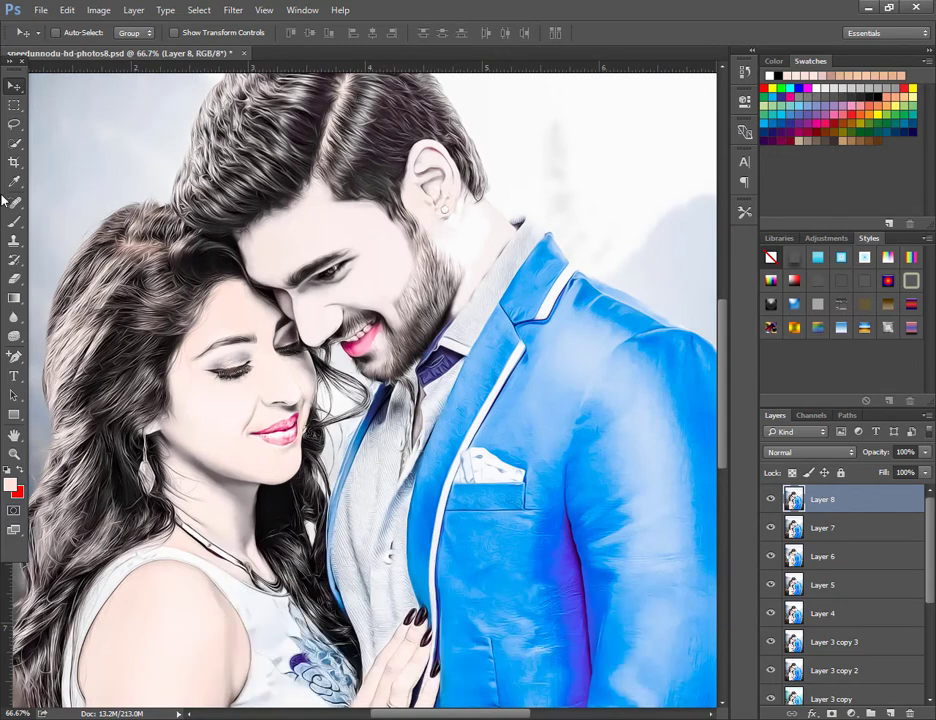
Set the Smudge tool to 51 px at 100% strength and stamp all visible layers into a new top layer.
{"action": "left_click", "coordinate": [14, 316]}
{"action": "left_click", "coordinate": [60, 342]}
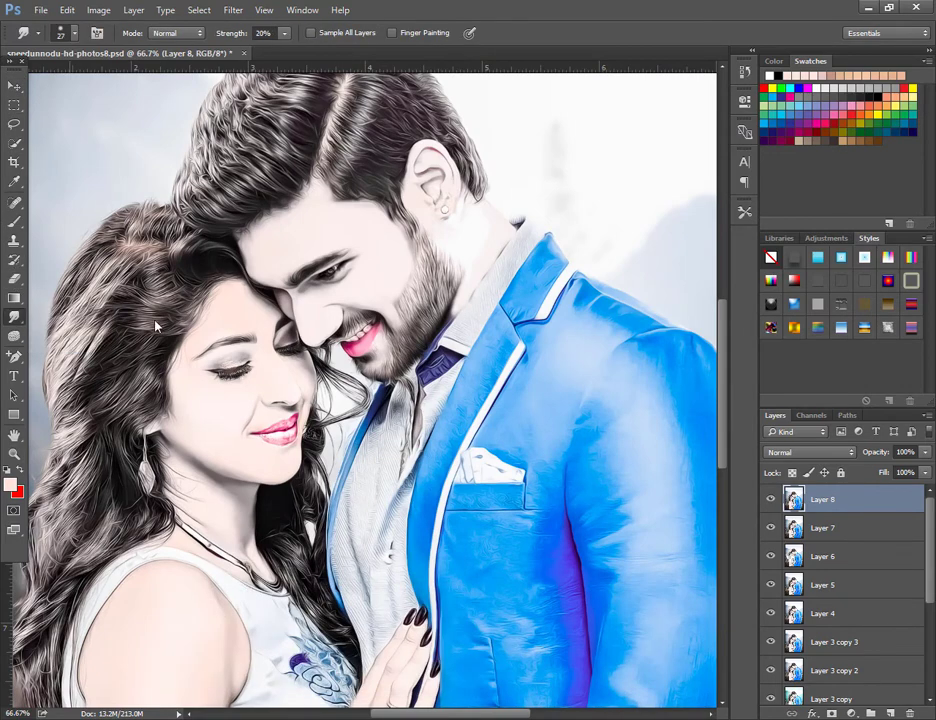
{"action": "right_click", "coordinate": [381, 330]}
{"action": "left_click", "coordinate": [434, 346]}
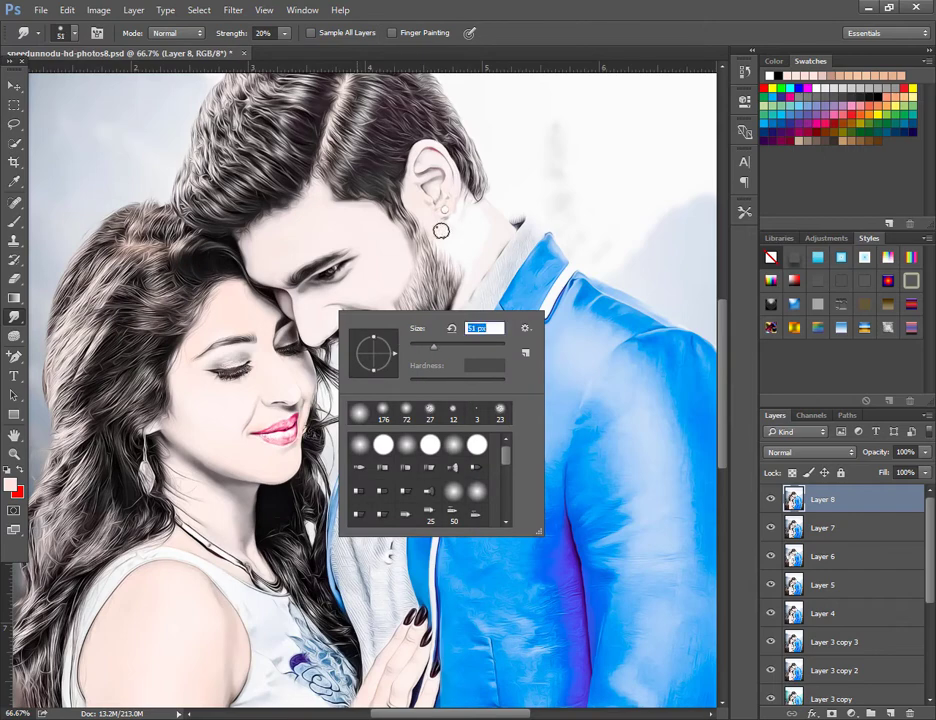
{"action": "left_click", "coordinate": [436, 227]}
{"action": "left_click_drag", "start_coordinate": [287, 38], "coordinate": [350, 52]}
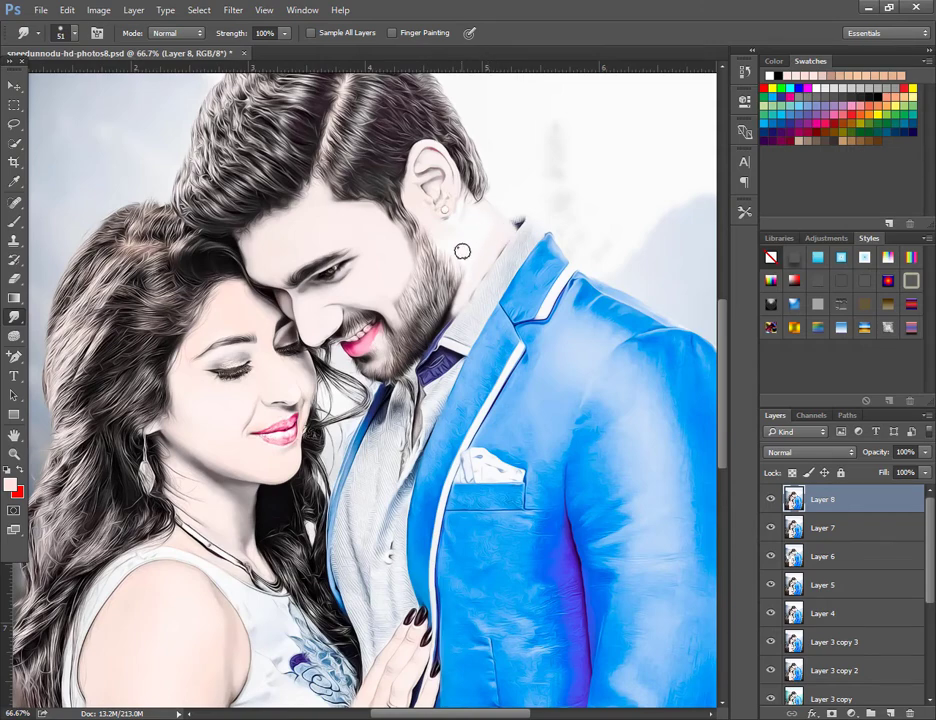
{"action": "key", "text": "ctrl+shift+alt+e"}
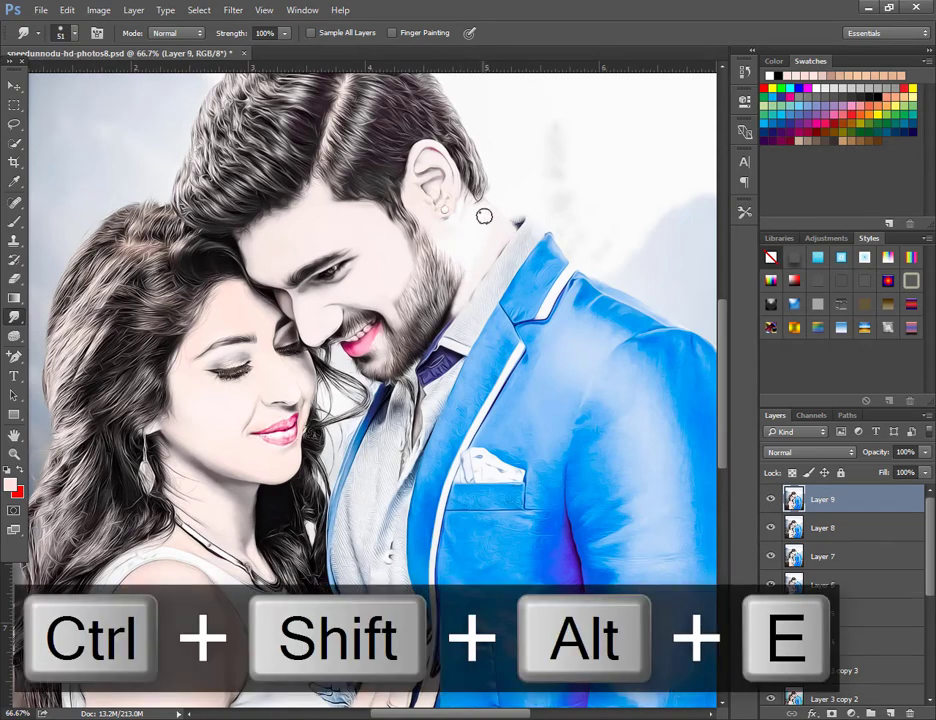
Smudge the man's neck along the collar with a 17 px brush and below the ear with a 30 px brush.
{"action": "right_click", "coordinate": [491, 223]}
{"action": "left_click_drag", "start_coordinate": [590, 269], "coordinate": [583, 272]}
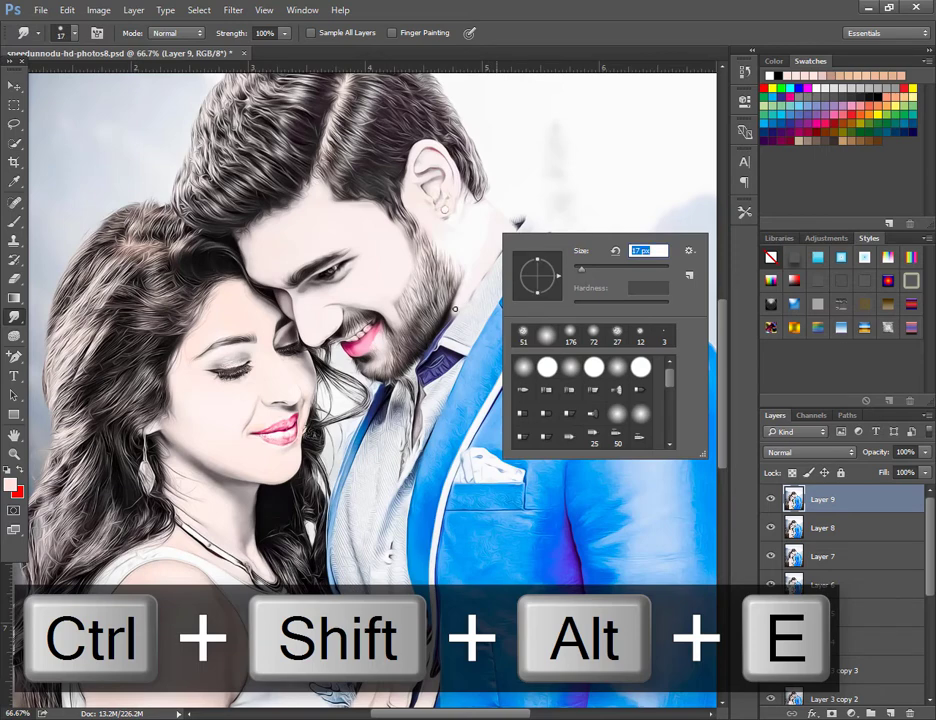
{"action": "left_click", "coordinate": [454, 310]}
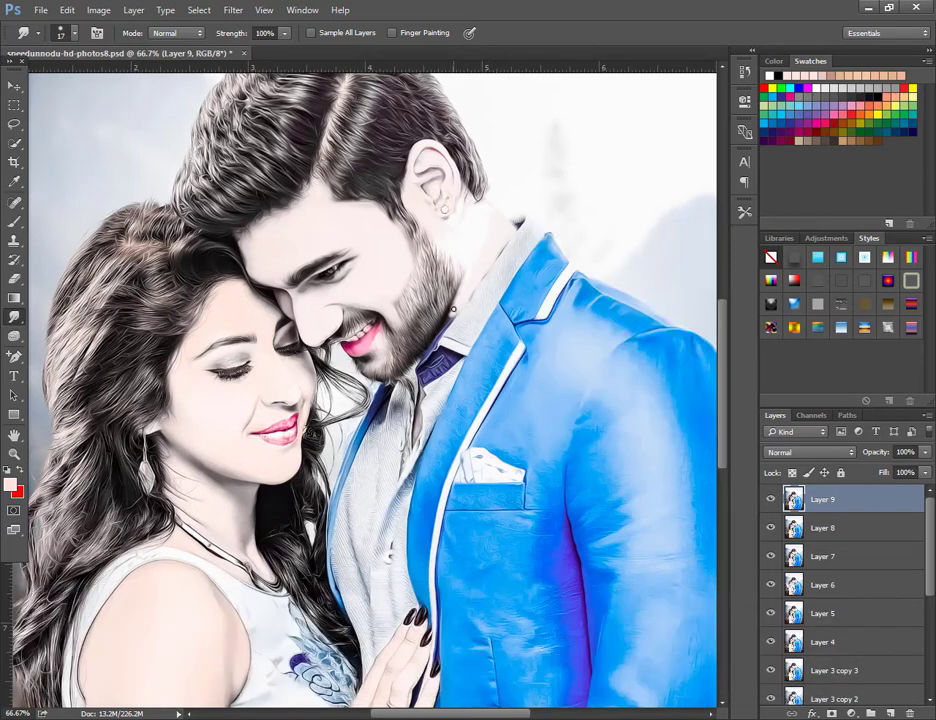
{"action": "right_click", "coordinate": [456, 297]}
{"action": "left_click", "coordinate": [547, 329]}
{"action": "left_click", "coordinate": [440, 230]}
Smooth the skin below the man's ear and beside his beard with a 57 px Smudge brush.
{"action": "right_click", "coordinate": [454, 236]}
{"action": "left_click", "coordinate": [559, 272]}
{"action": "left_click", "coordinate": [440, 230]}
{"action": "left_click_drag", "start_coordinate": [436, 222], "coordinate": [425, 220]}
{"action": "key", "text": "bracketright"}
{"action": "key", "text": "bracketright"}
Smudge the skin along the man's beard and cheek with a 77 px brush and a 92 px brush.
{"action": "right_click", "coordinate": [401, 256]}
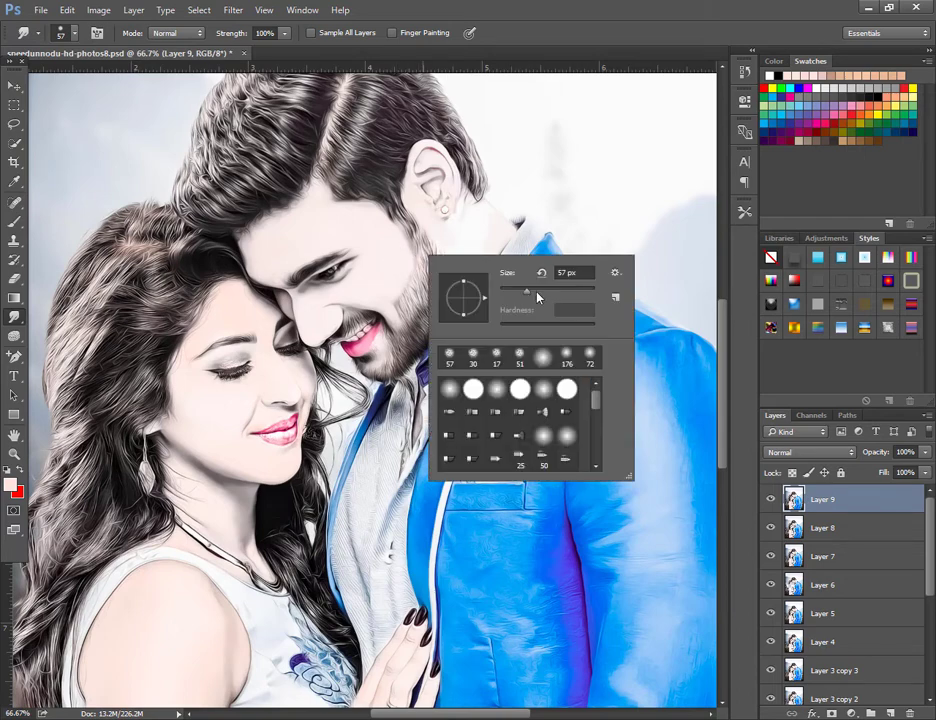
{"action": "key", "text": "Return"}
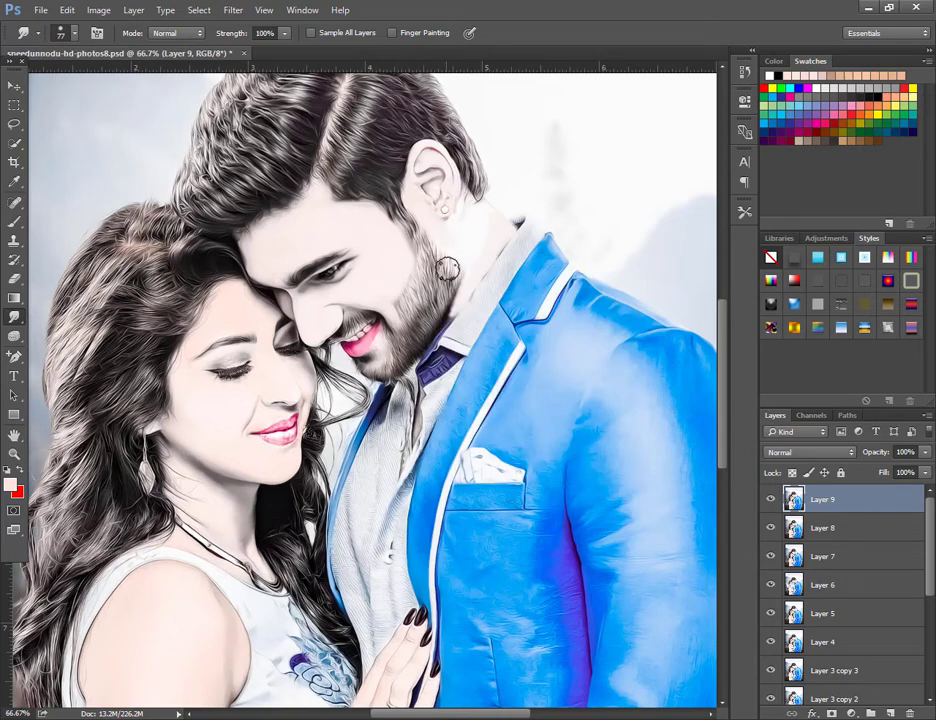
{"action": "right_click", "coordinate": [440, 269]}
{"action": "left_click_drag", "start_coordinate": [554, 299], "coordinate": [568, 302]}
{"action": "key", "text": "Return"}
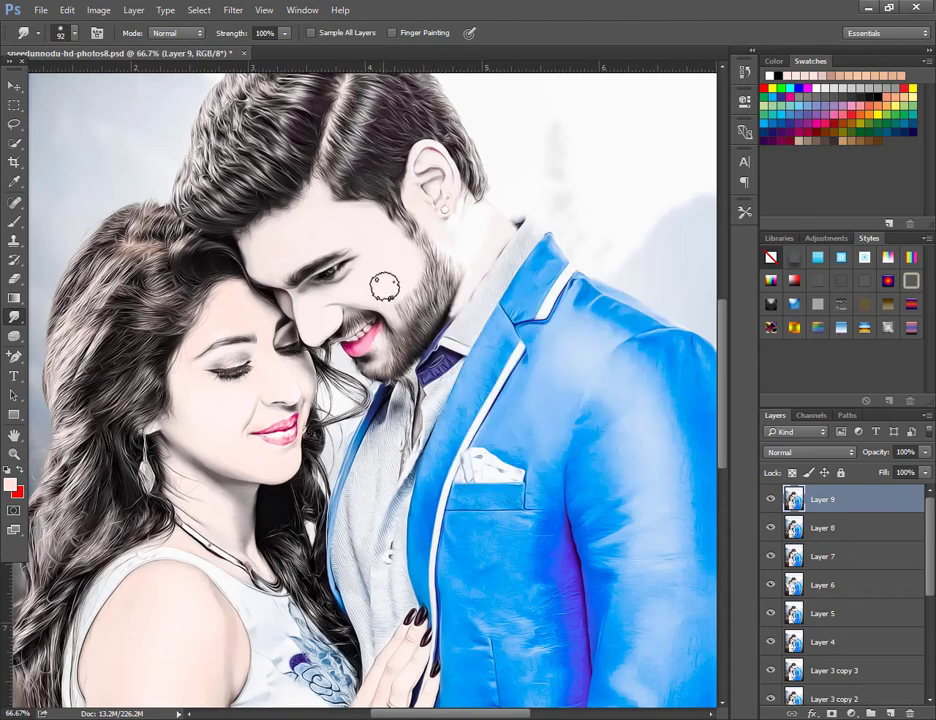
Refine the skin around the man's sideburn and beard edge with a 32 px and a 20 px Smudge brush.
{"action": "right_click", "coordinate": [486, 275]}
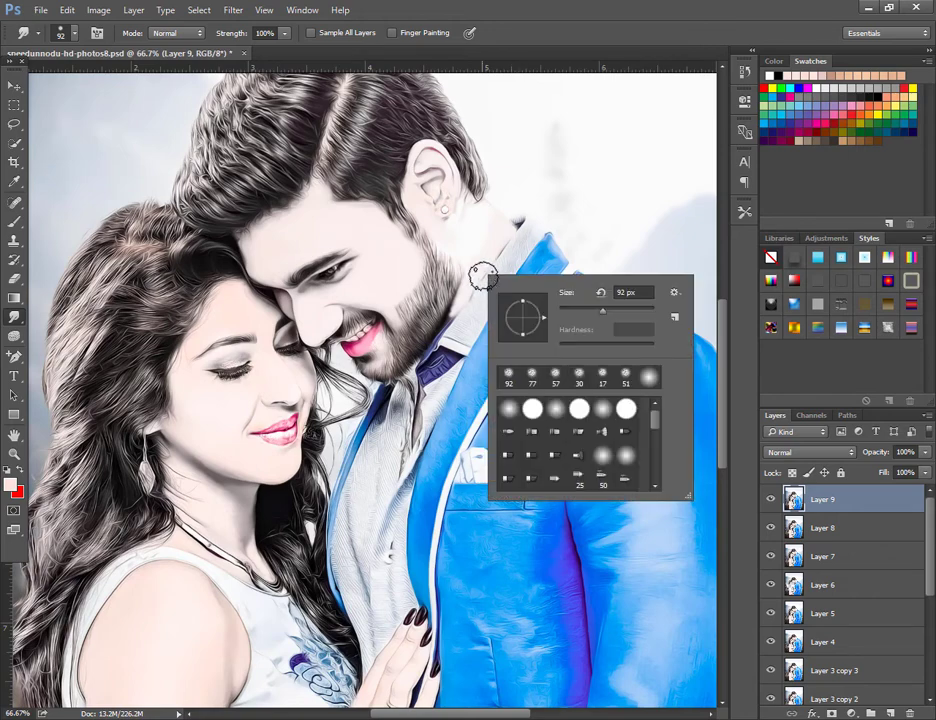
{"action": "left_click", "coordinate": [574, 310]}
{"action": "key", "text": "Return"}
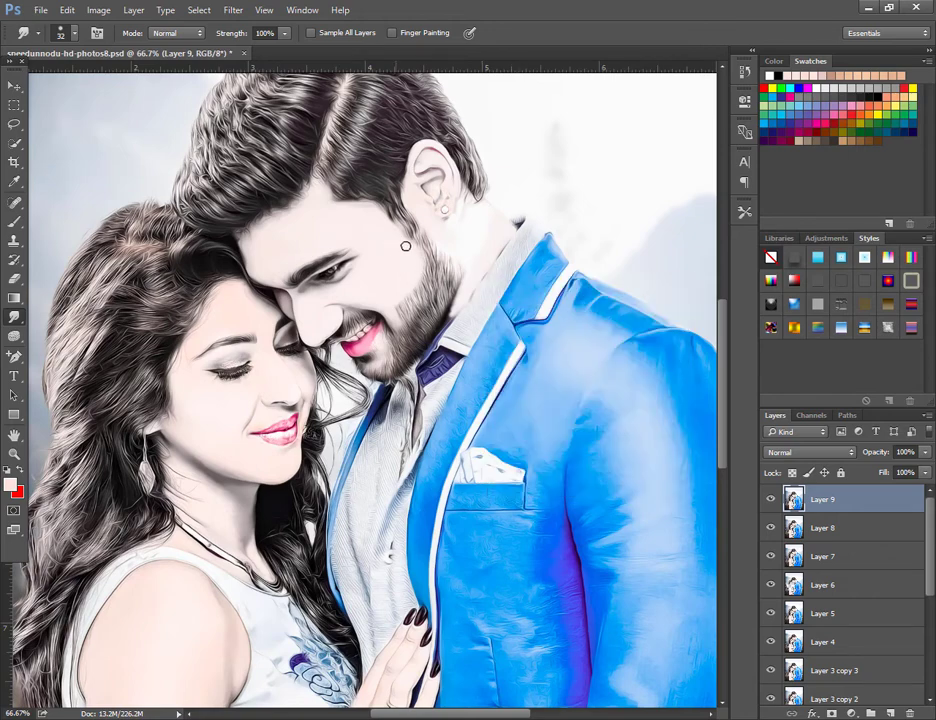
{"action": "right_click", "coordinate": [392, 342]}
{"action": "left_click", "coordinate": [473, 379]}
{"action": "key", "text": "Return"}
Examine the smudged portrait as a whole and at closer magnification.
{"action": "key", "text": "ctrl+0"}
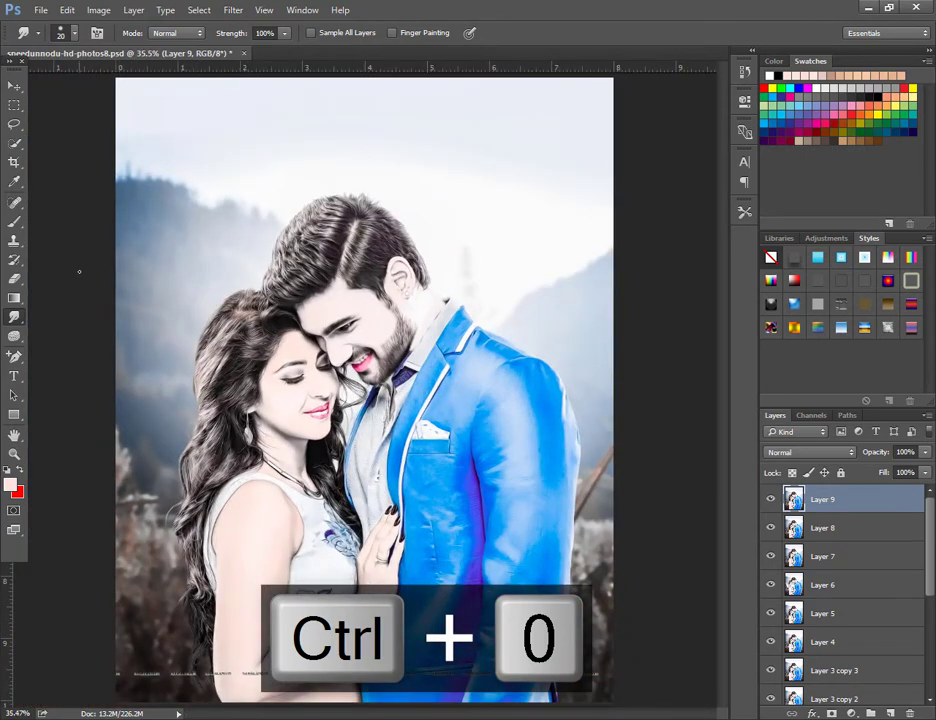
{"action": "key", "text": "ctrl+minus"}
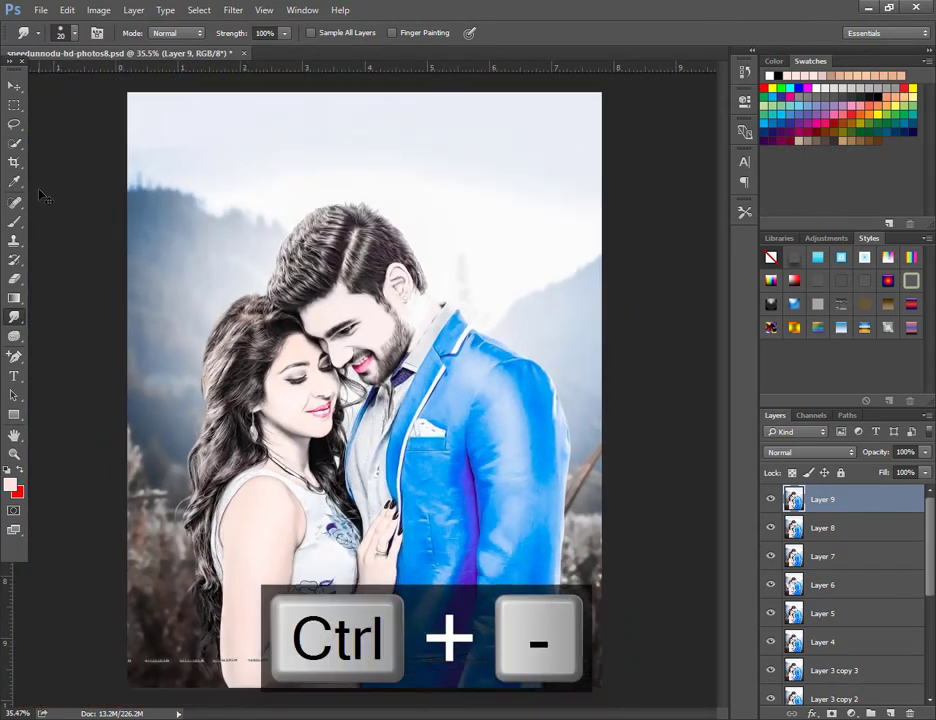
{"action": "left_click", "coordinate": [13, 87]}
{"action": "key", "text": "ctrl+plus"}
{"action": "key", "text": "ctrl+plus"}
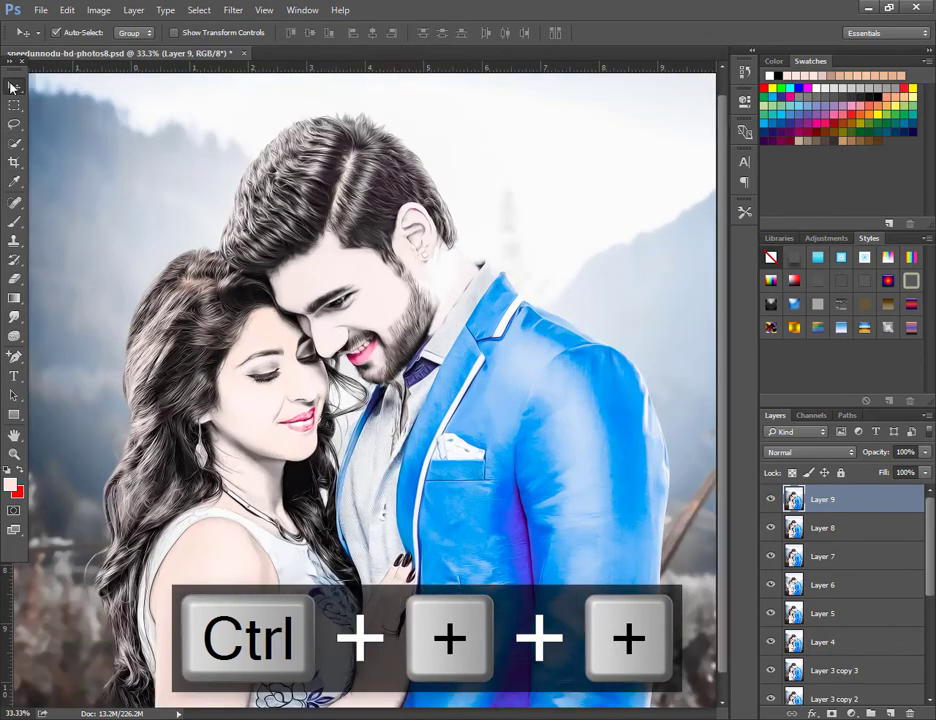
{"action": "key", "text": "ctrl+minus"}
{"action": "key", "text": "ctrl+minus"}
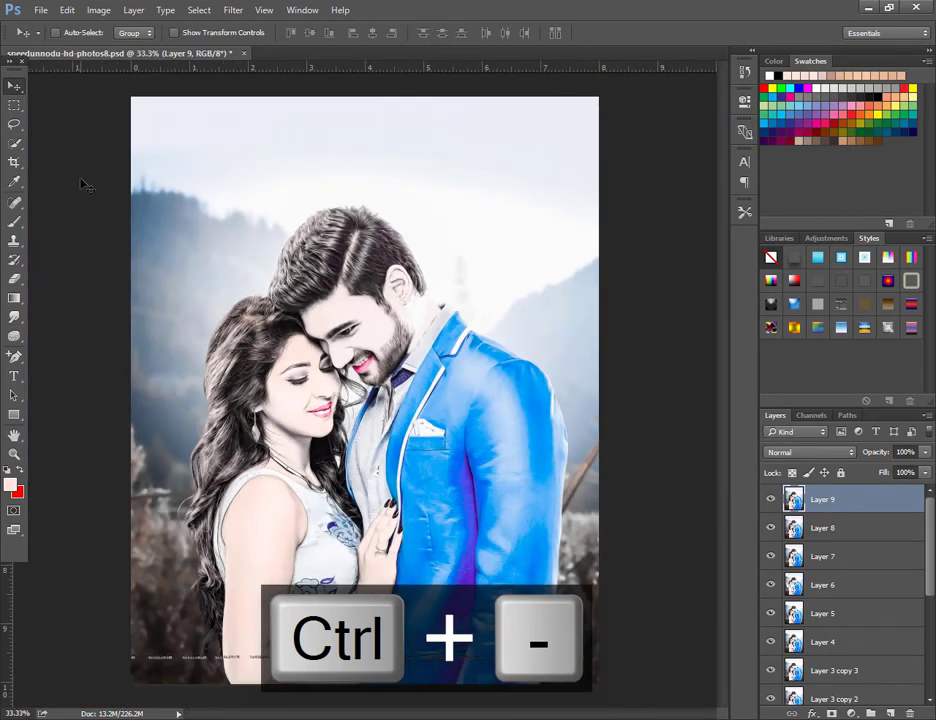
{"action": "left_click", "coordinate": [41, 9]}
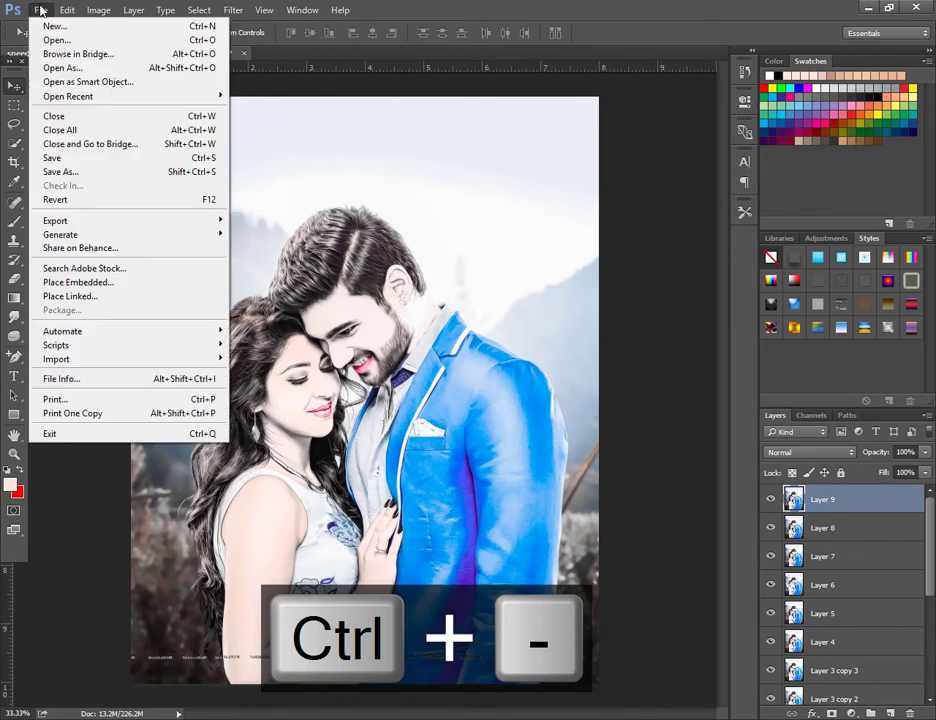
{"action": "left_click", "coordinate": [41, 9]}
Smudge the man's face with a 66 px Smudge brush.
{"action": "right_click", "coordinate": [349, 338]}
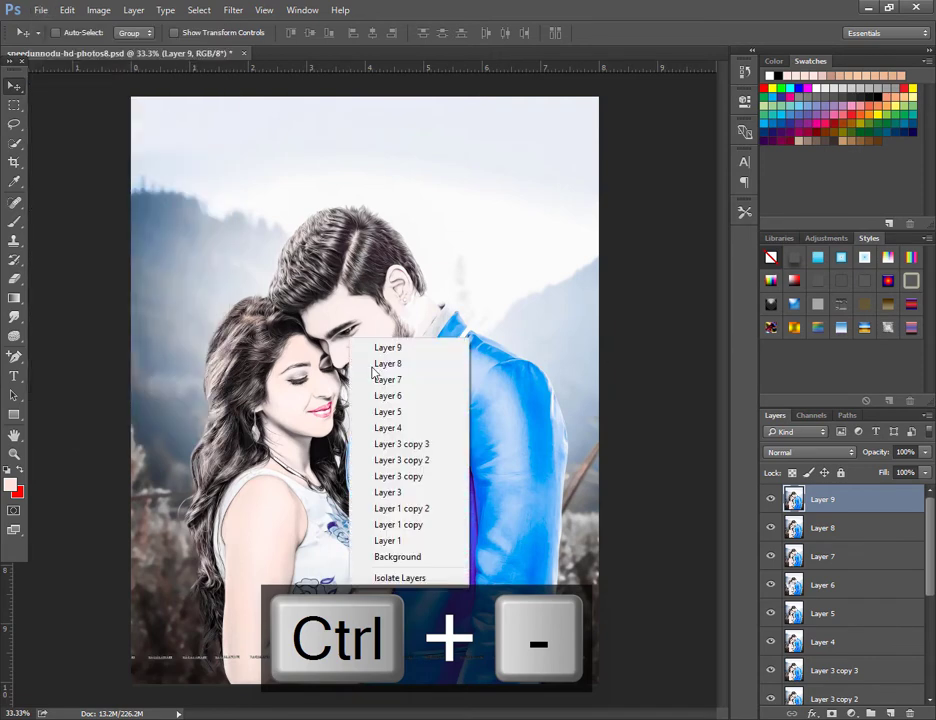
{"action": "left_click", "coordinate": [14, 316]}
{"action": "left_click", "coordinate": [60, 346]}
{"action": "right_click", "coordinate": [360, 406]}
{"action": "left_click", "coordinate": [476, 425]}
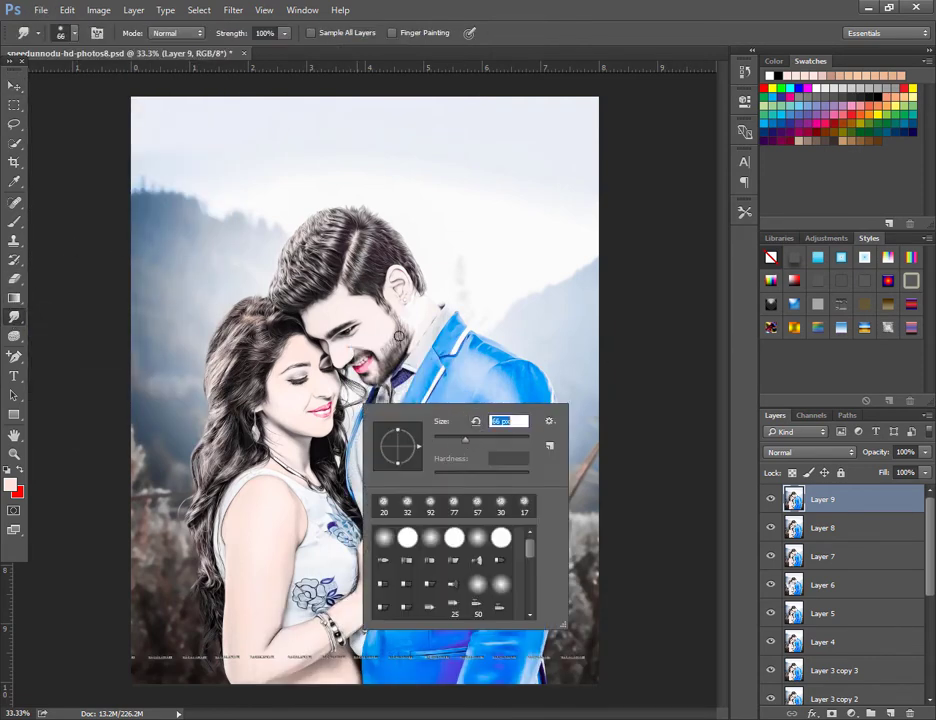
{"action": "left_click", "coordinate": [380, 315]}
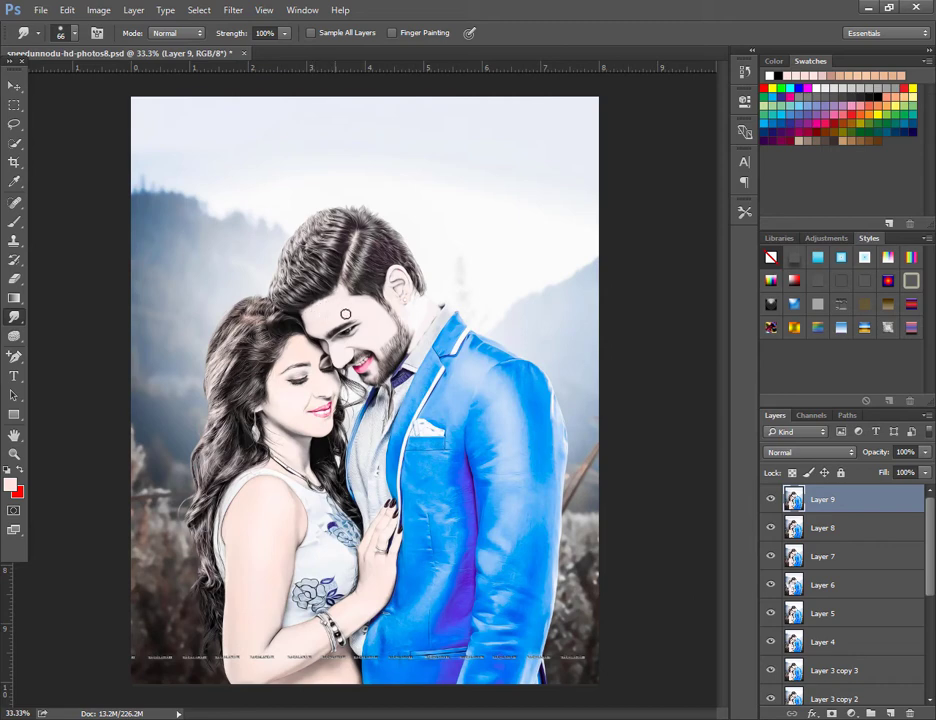
Open texture_light2_freaky05.jpg from the Glow png folder under Downloads > Compressed, keeping the default Camera Raw settings.
{"action": "left_click", "coordinate": [12, 88]}
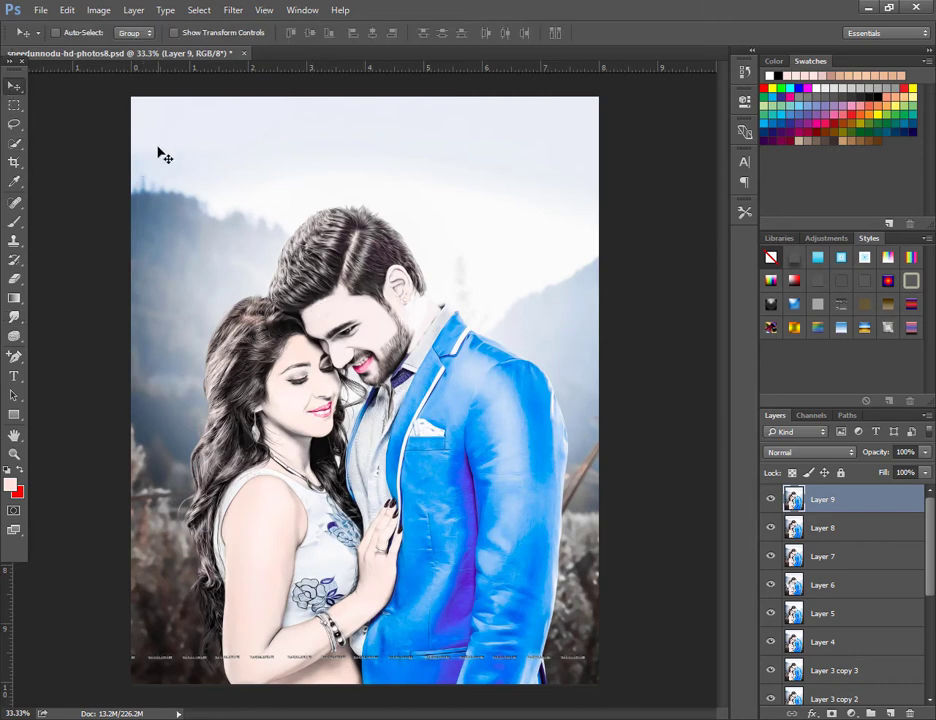
{"action": "left_click", "coordinate": [40, 10]}
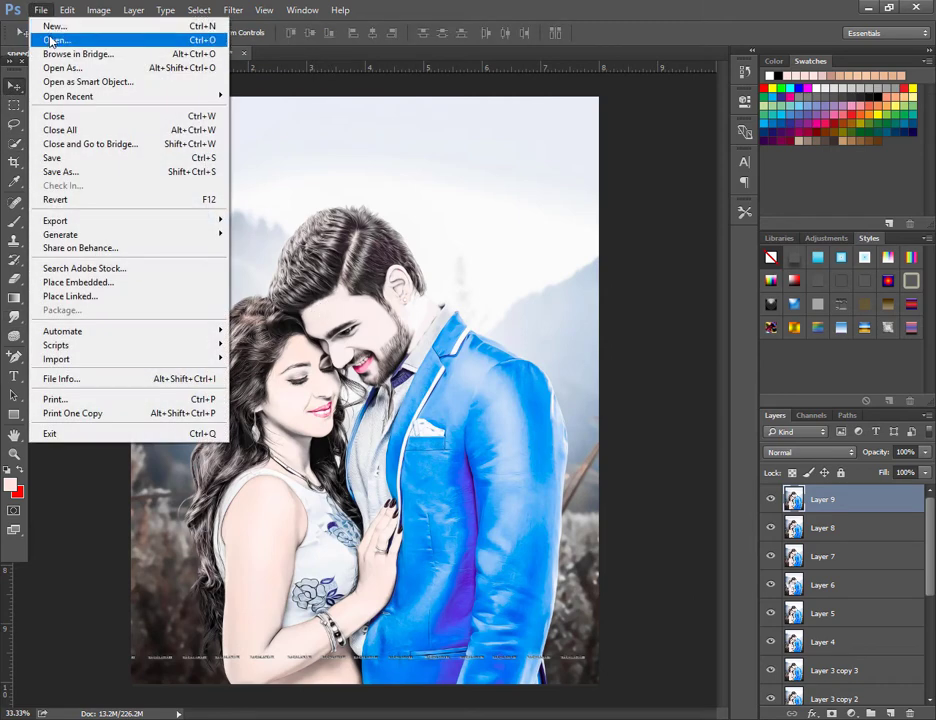
{"action": "left_click", "coordinate": [52, 40]}
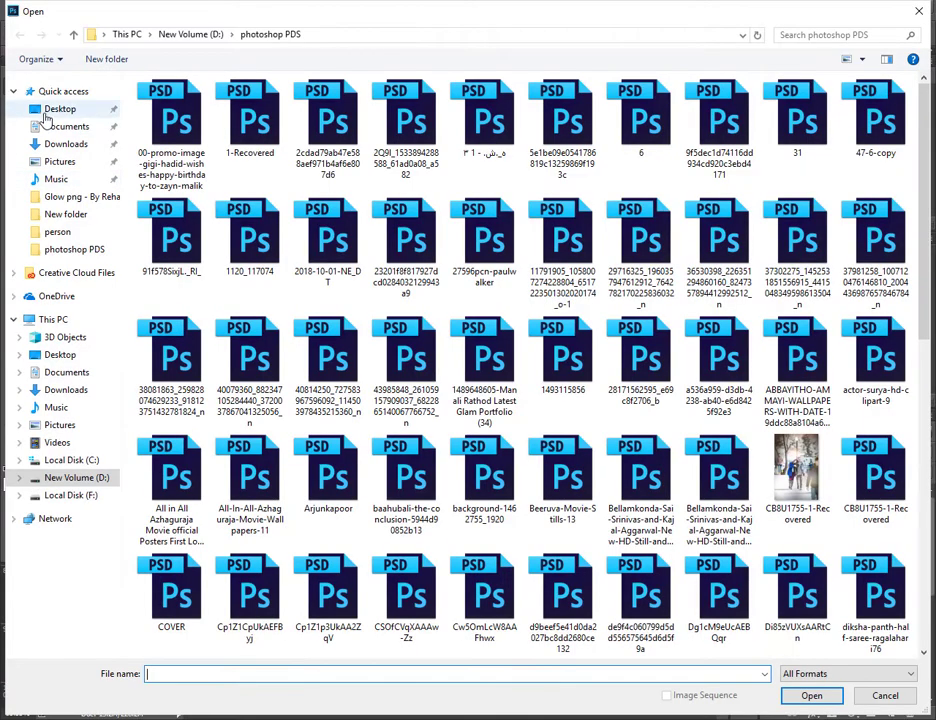
{"action": "left_click", "coordinate": [48, 143]}
{"action": "double_click", "coordinate": [165, 140]}
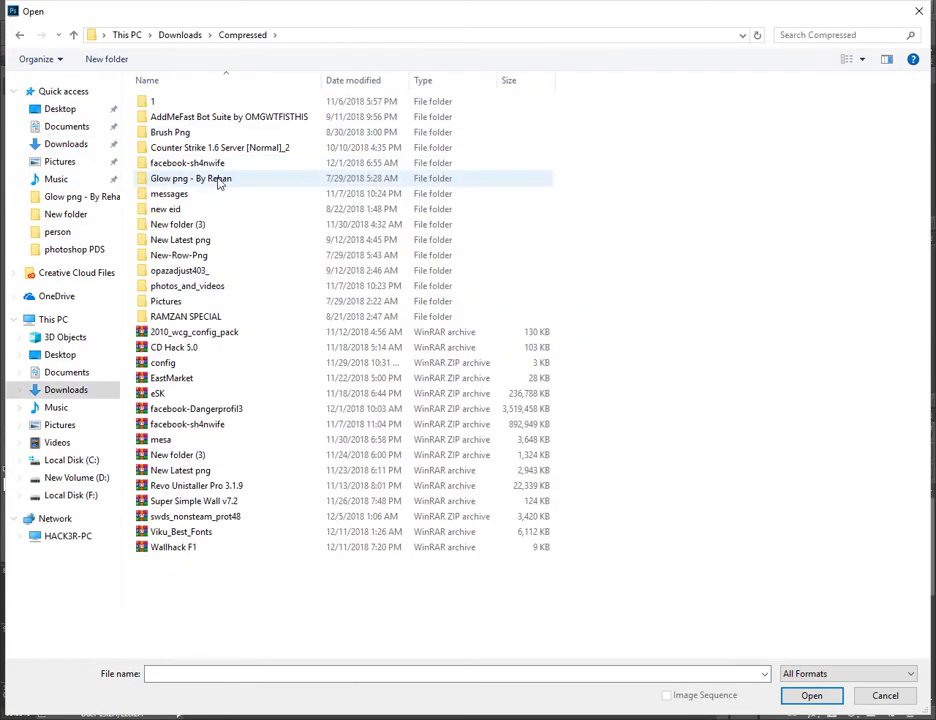
{"action": "double_click", "coordinate": [221, 186]}
{"action": "scroll", "coordinate": [600, 466], "scroll_direction": "down", "scroll_amount": 10}
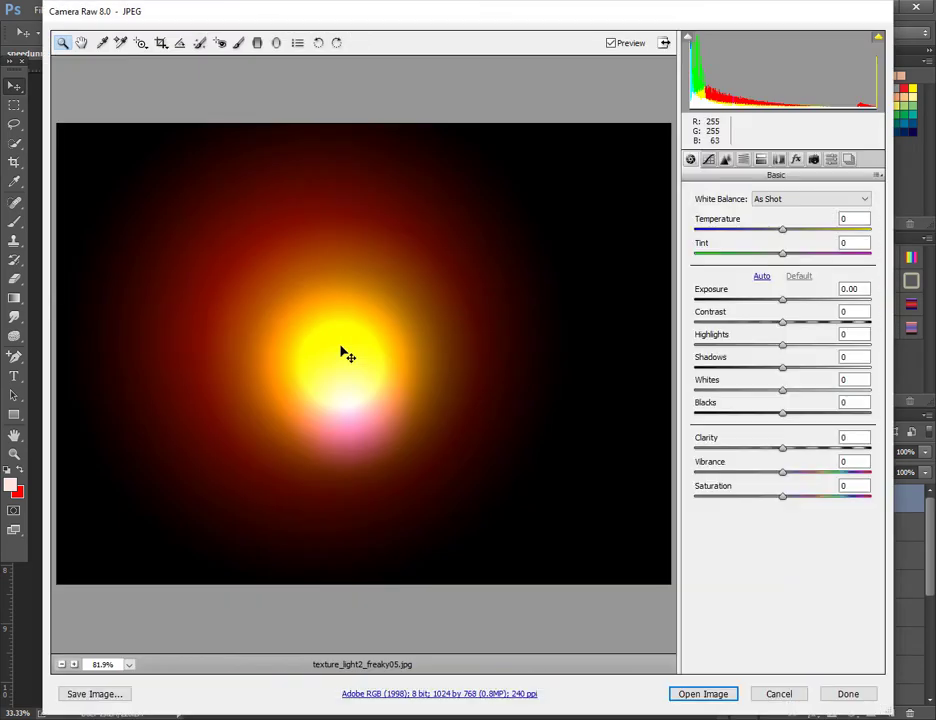
{"action": "left_click", "coordinate": [703, 695]}
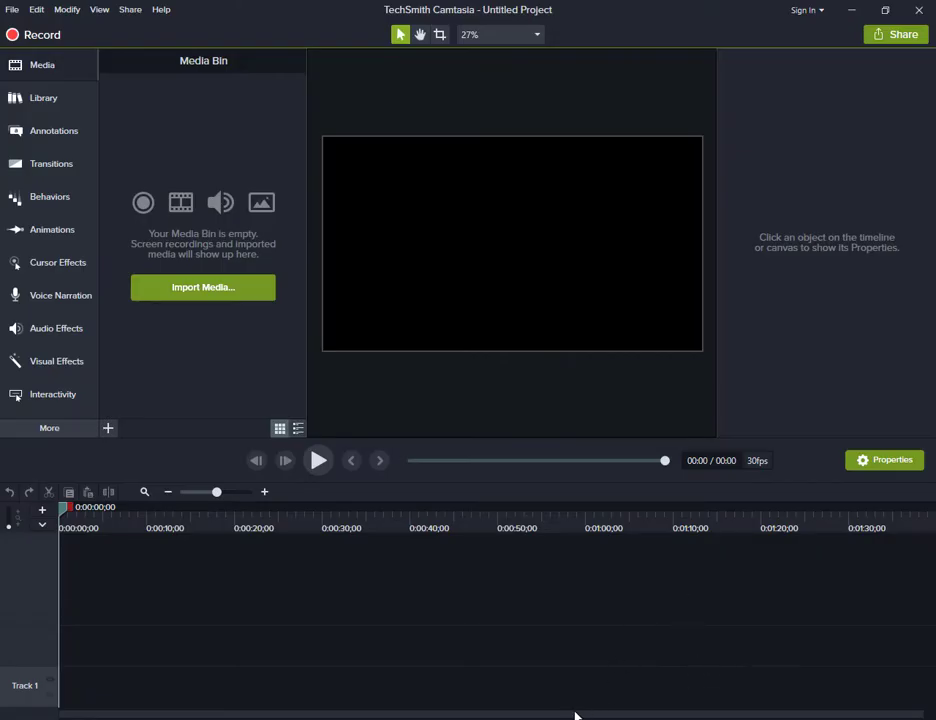
{"action": "mouse_move", "coordinate": [520, 719]}
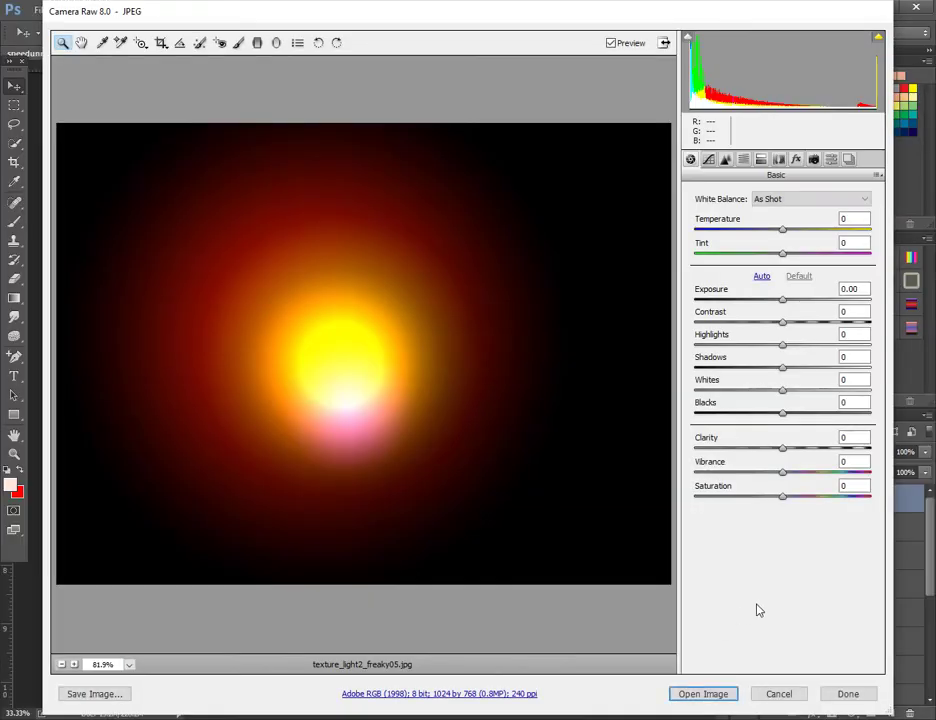
{"action": "left_click", "coordinate": [706, 692]}
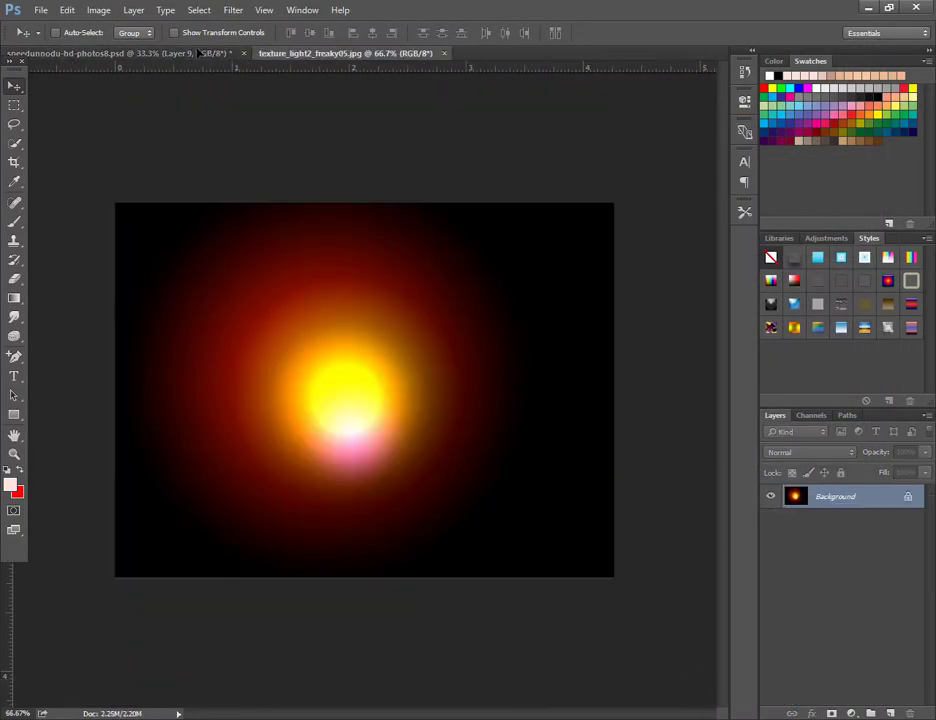
Bring the orange light texture into the portrait as a new layer, blend it with Screen and place it behind the man's neck.
{"action": "left_click_drag", "start_coordinate": [198, 52], "coordinate": [405, 268]}
{"action": "left_click", "coordinate": [798, 453]}
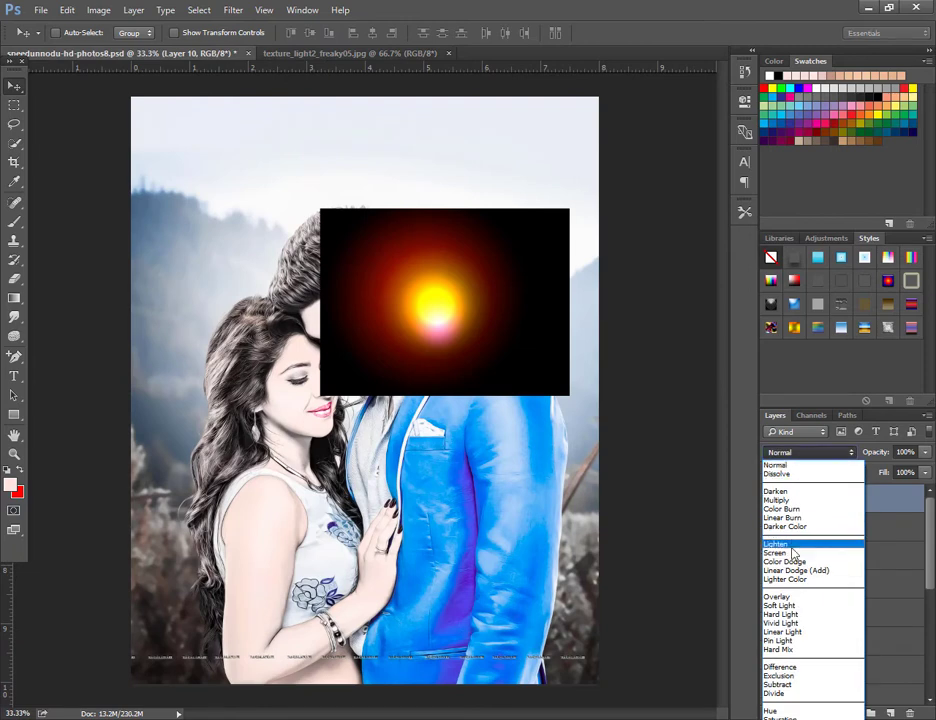
{"action": "left_click", "coordinate": [792, 545]}
{"action": "left_click", "coordinate": [780, 452]}
{"action": "left_click", "coordinate": [786, 552]}
{"action": "left_click_drag", "start_coordinate": [525, 367], "coordinate": [495, 288]}
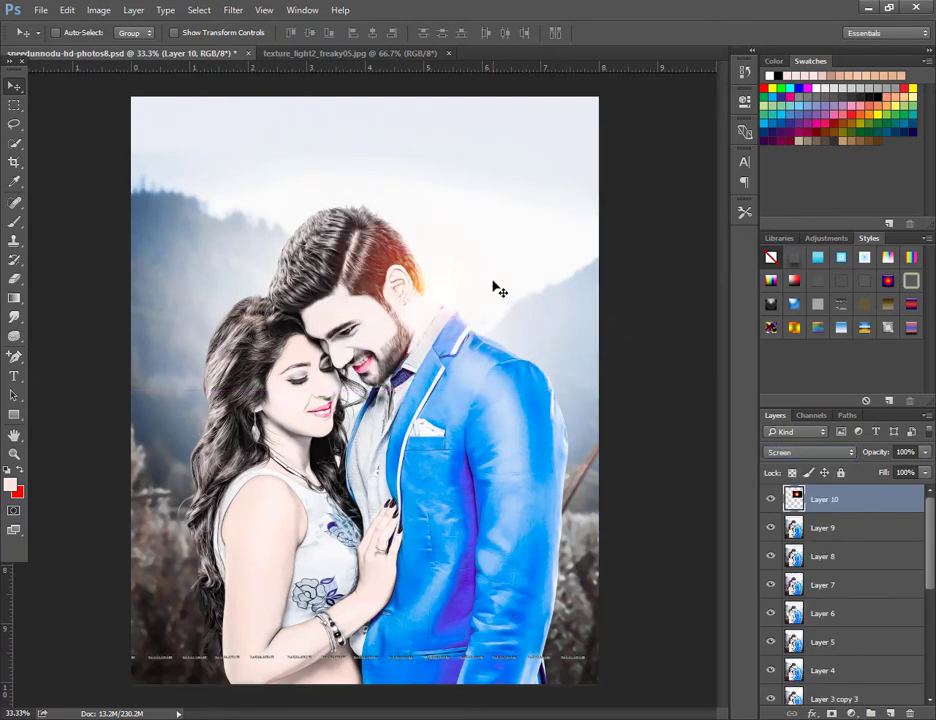
Apply Hue/Saturation to the light layer with hue -12 and saturation +100, and nudge the glow toward the man's neck.
{"action": "left_click", "coordinate": [102, 12]}
{"action": "mouse_move", "coordinate": [160, 48]}
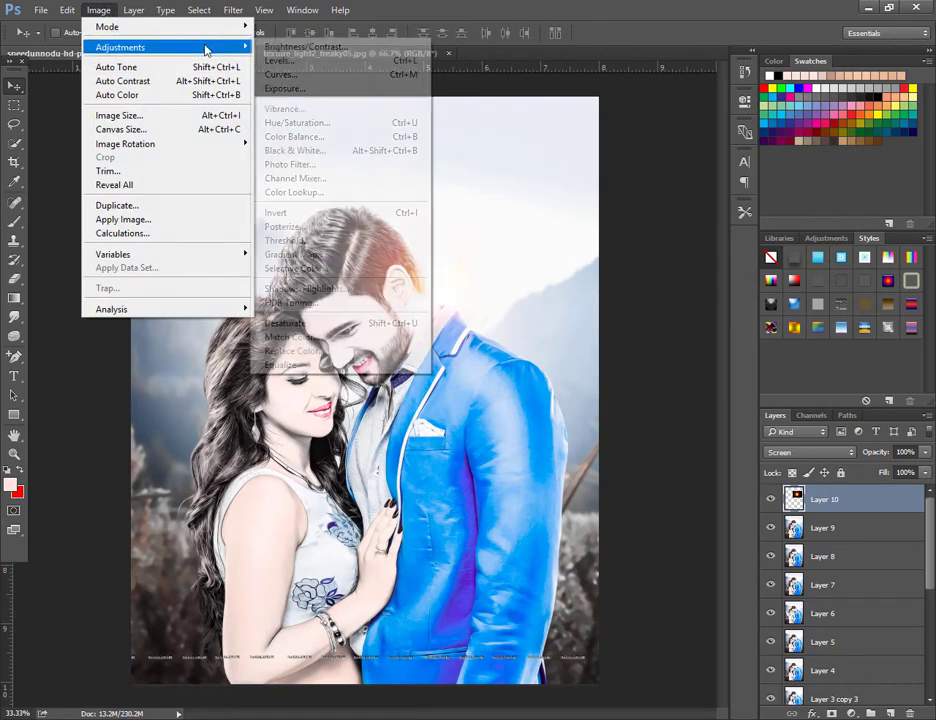
{"action": "left_click", "coordinate": [292, 123]}
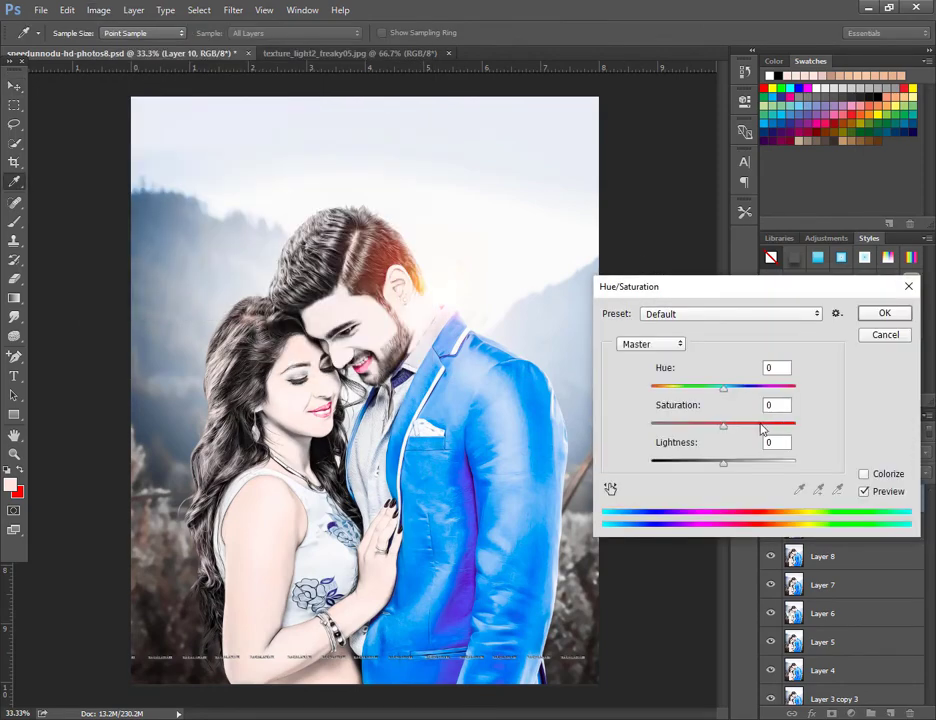
{"action": "left_click_drag", "start_coordinate": [713, 391], "coordinate": [716, 395]}
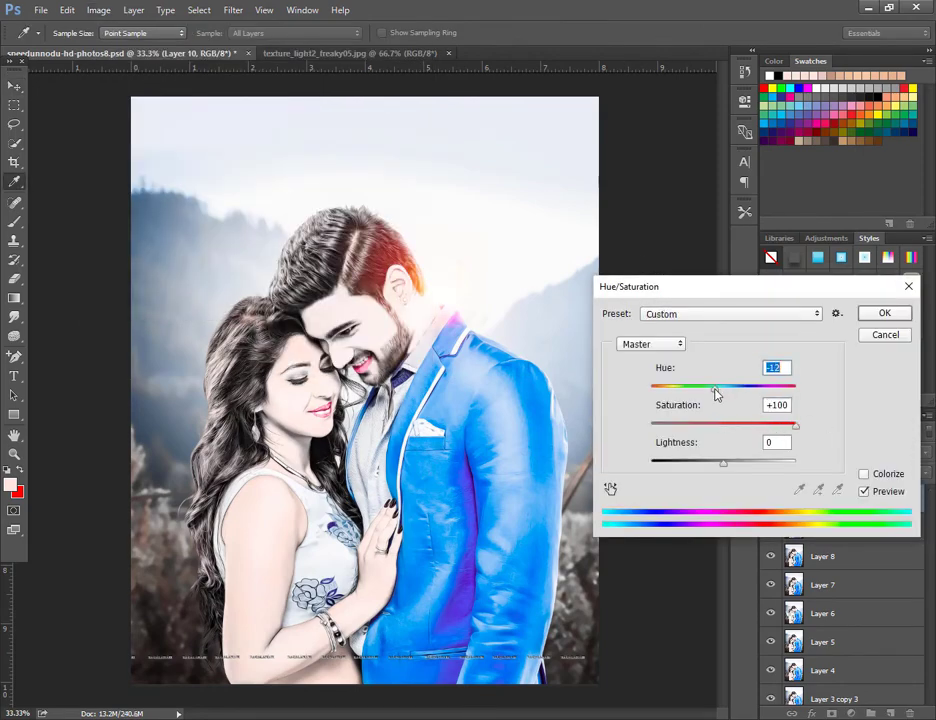
{"action": "left_click", "coordinate": [884, 314]}
{"action": "left_click_drag", "start_coordinate": [488, 283], "coordinate": [477, 284]}
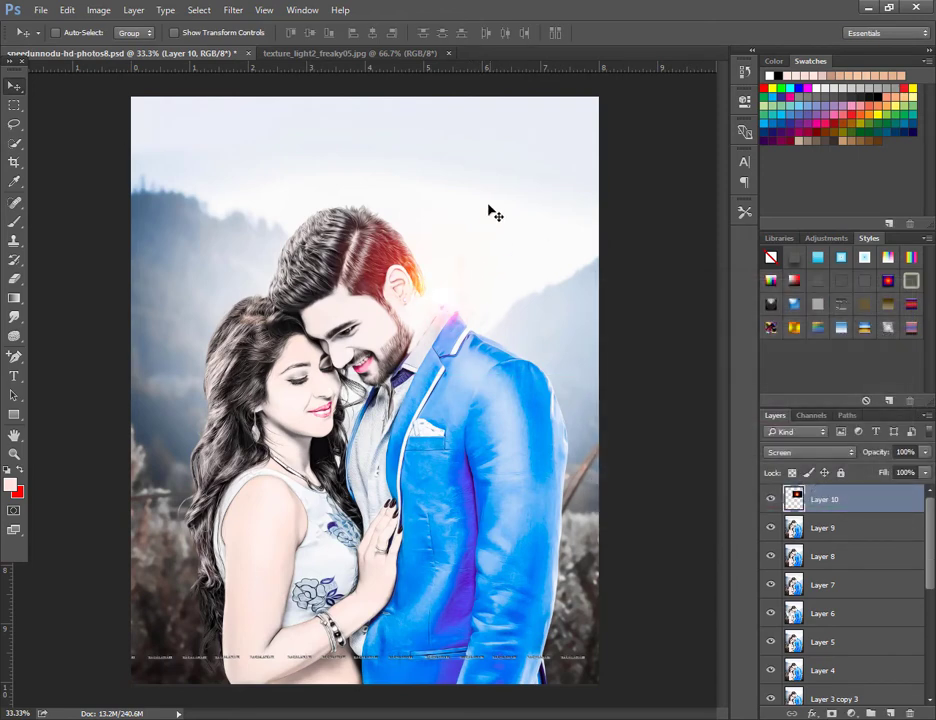
Rotate the glow behind the man's neck and place a duplicate of it over the mountain beside his hair.
{"action": "key", "text": "ctrl+t"}
{"action": "left_click_drag", "start_coordinate": [505, 160], "coordinate": [577, 244]}
{"action": "left_click_drag", "start_coordinate": [443, 298], "coordinate": [300, 246]}
{"action": "key", "text": "Return"}
{"action": "key", "text": "ctrl+j"}
Rotate the duplicated glow over the mountain with Free Transform and check how it blends with the couple.
{"action": "key", "text": "ctrl+t"}
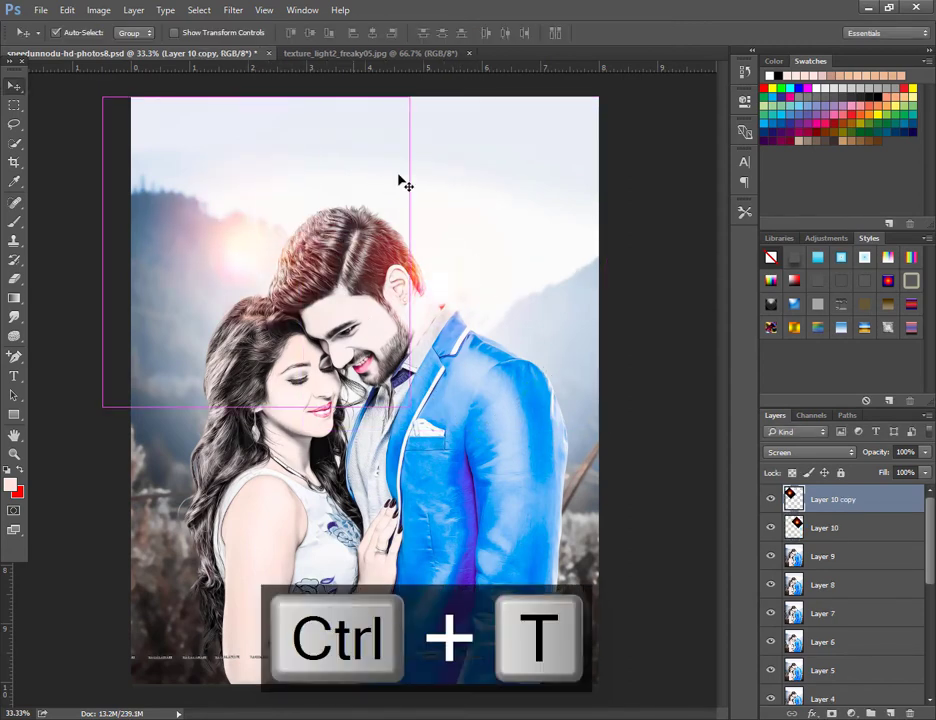
{"action": "left_click_drag", "start_coordinate": [403, 184], "coordinate": [274, 209]}
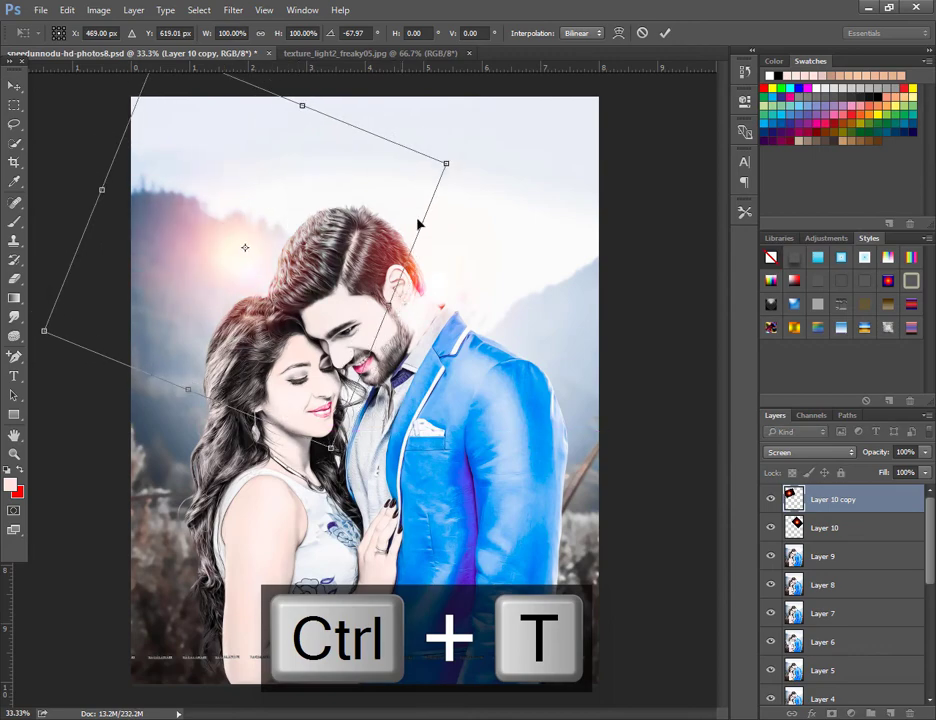
{"action": "left_click_drag", "start_coordinate": [448, 163], "coordinate": [415, 203]}
{"action": "key", "text": "Return"}
{"action": "key", "text": "ctrl+plus"}
{"action": "key", "text": "ctrl+plus"}
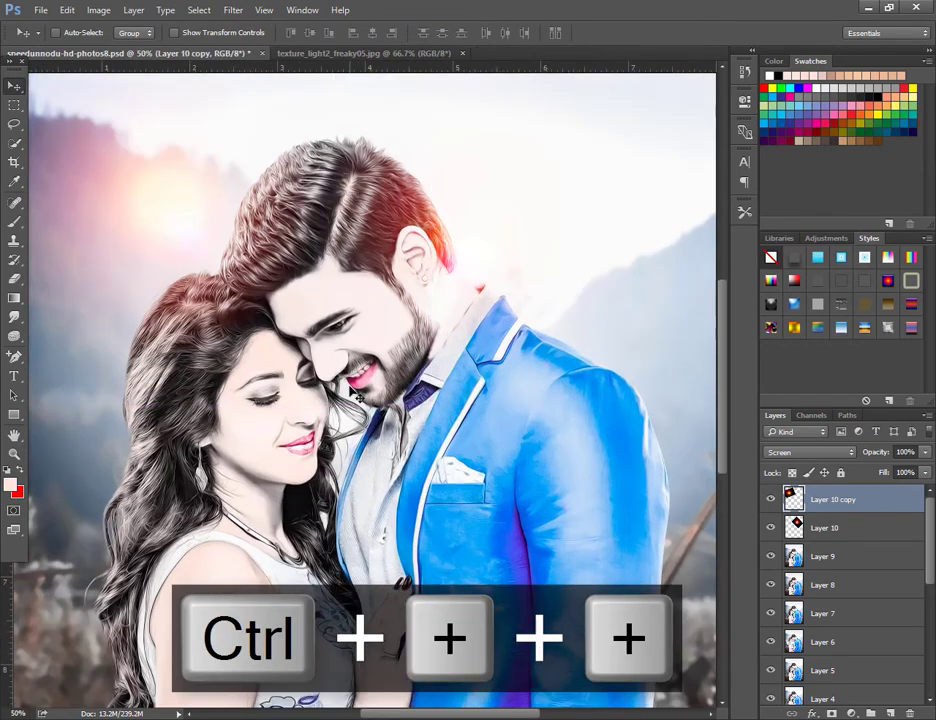
{"action": "key", "text": "ctrl+minus"}
{"action": "key", "text": "ctrl+minus"}
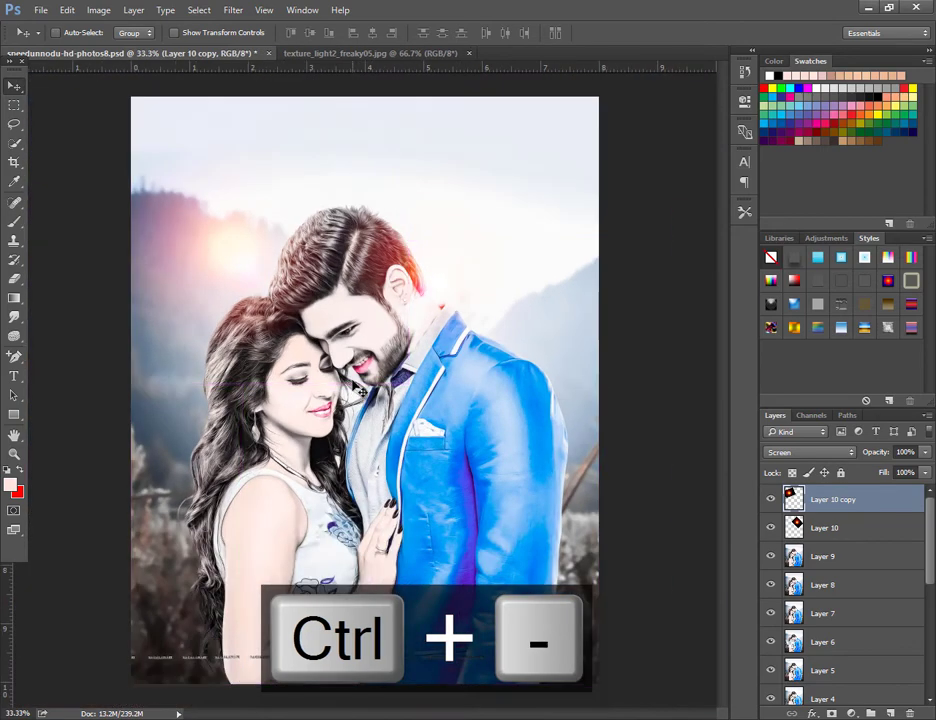
Open the glow image texture_light2_freaky07.jpg with the default Camera Raw settings.
{"action": "left_click", "coordinate": [41, 10]}
{"action": "left_click", "coordinate": [54, 38]}
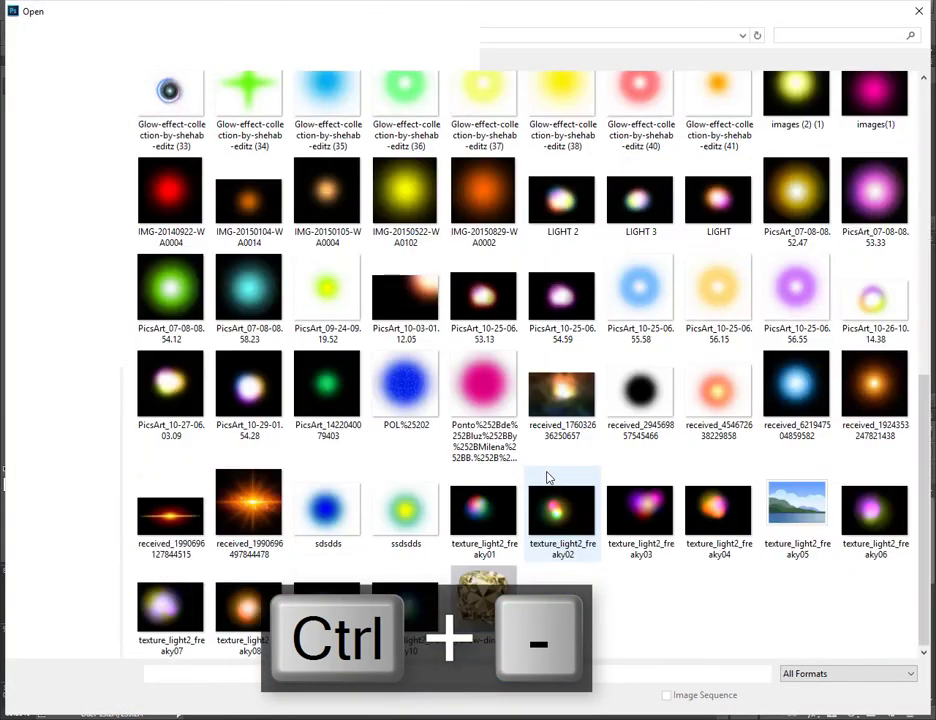
{"action": "left_click", "coordinate": [178, 601]}
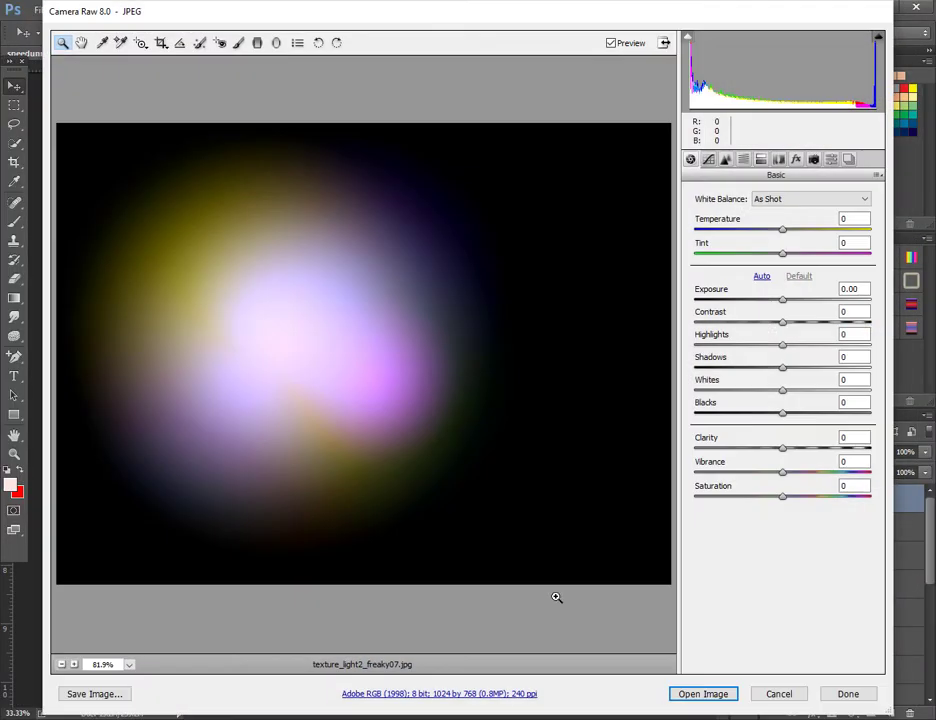
{"action": "key", "text": "Return"}
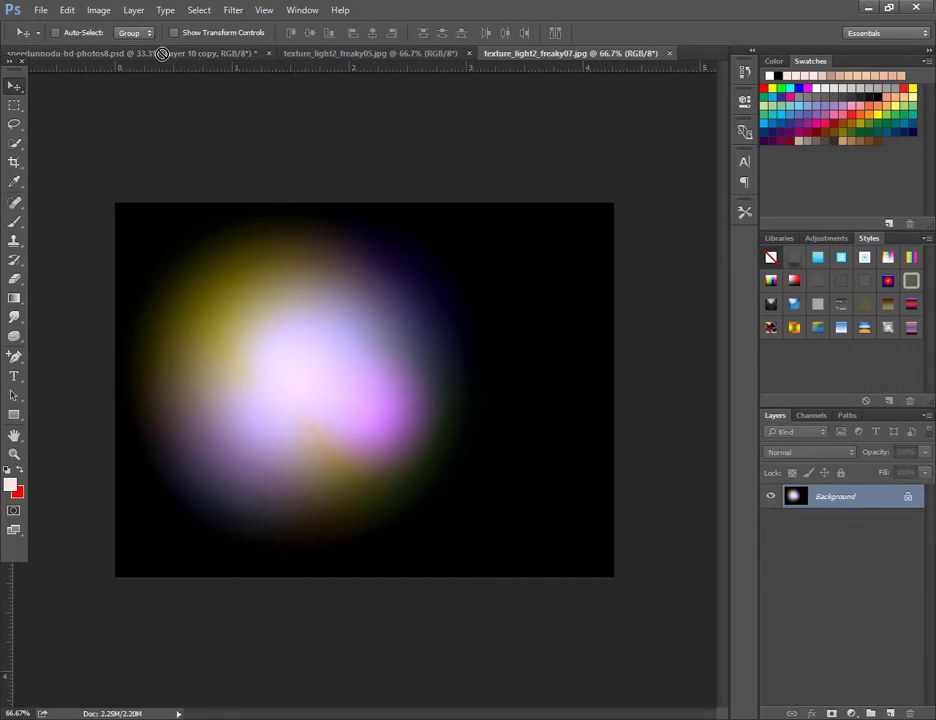
Bring the purple light texture into the portrait as a new layer over the couple's torsos and set its blending to Color Dodge.
{"action": "left_click_drag", "start_coordinate": [162, 54], "coordinate": [358, 396]}
{"action": "left_click_drag", "start_coordinate": [373, 466], "coordinate": [373, 595]}
{"action": "left_click", "coordinate": [800, 452]}
{"action": "left_click", "coordinate": [784, 561]}
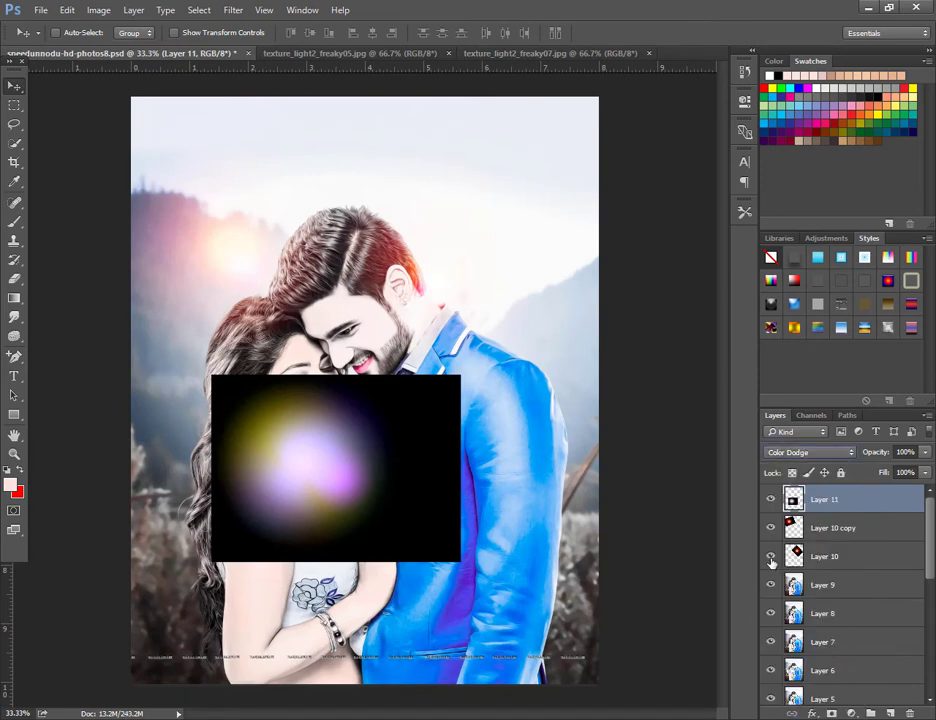
Set the purple light layer's blending to Screen and move the glow over the woman's hand on the man's chest.
{"action": "left_click", "coordinate": [800, 452]}
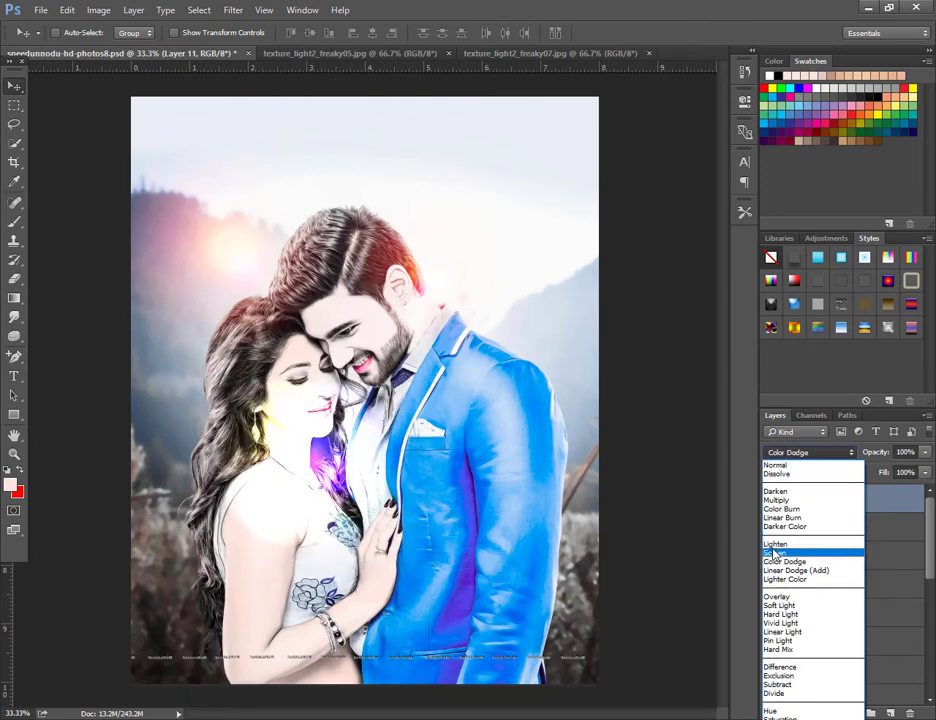
{"action": "left_click", "coordinate": [802, 549]}
{"action": "mouse_move", "coordinate": [430, 440]}
{"action": "left_mouse_down"}
{"action": "mouse_move", "coordinate": [482, 518]}
{"action": "mouse_move", "coordinate": [463, 519]}
{"action": "mouse_move", "coordinate": [512, 506]}
{"action": "mouse_move", "coordinate": [472, 508]}
{"action": "mouse_move", "coordinate": [455, 482]}
{"action": "mouse_move", "coordinate": [448, 503]}
{"action": "left_mouse_up"}
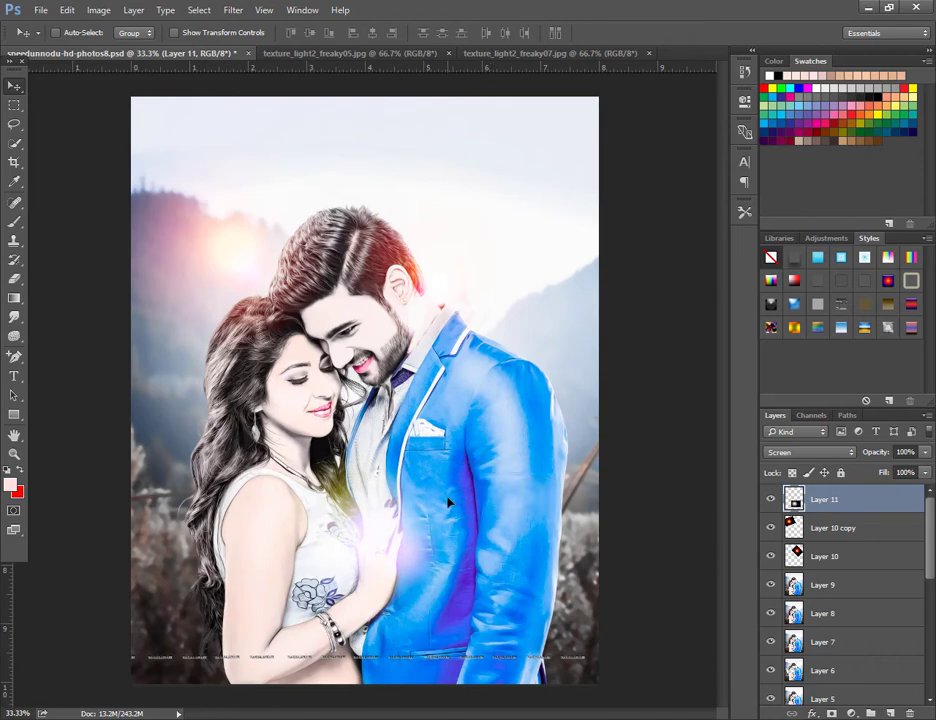
Close texture_light2_freaky07.jpg without saving and open the glow image LIGHT 3.jpg with the default Camera Raw settings.
{"action": "left_click", "coordinate": [648, 53]}
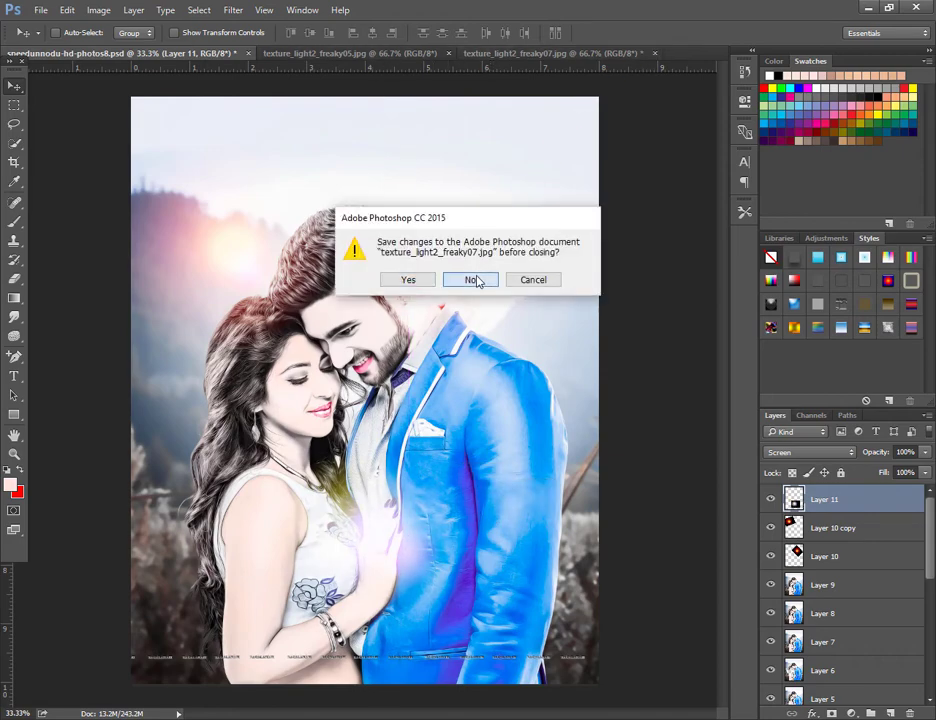
{"action": "left_click", "coordinate": [474, 278]}
{"action": "left_click", "coordinate": [67, 10]}
{"action": "left_click", "coordinate": [60, 44]}
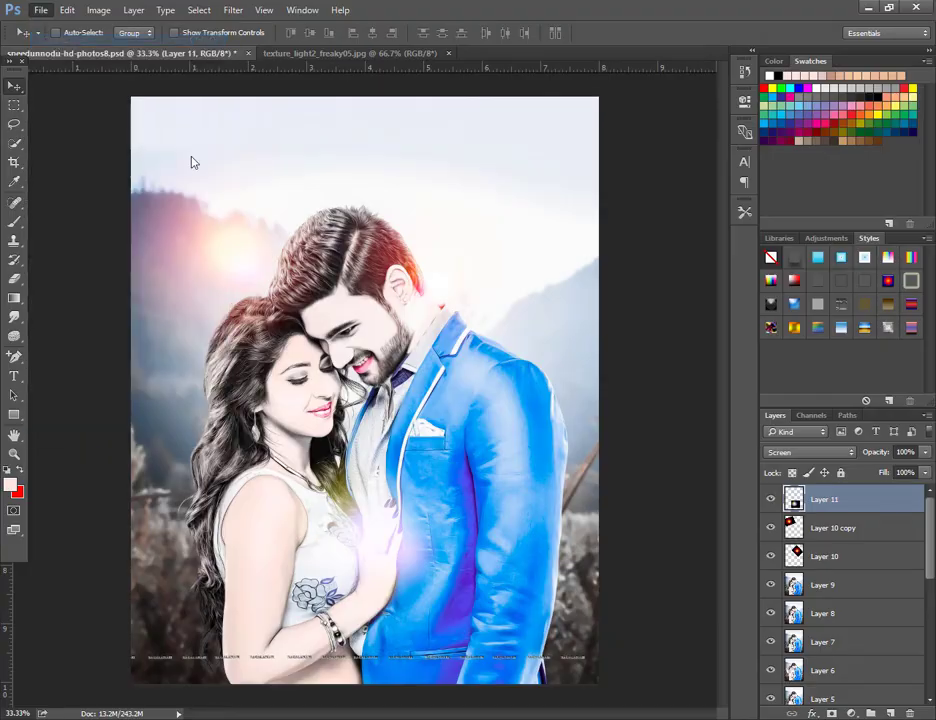
{"action": "scroll", "coordinate": [415, 527], "scroll_direction": "down", "scroll_amount": 5}
{"action": "scroll", "coordinate": [439, 495], "scroll_direction": "up", "scroll_amount": 8}
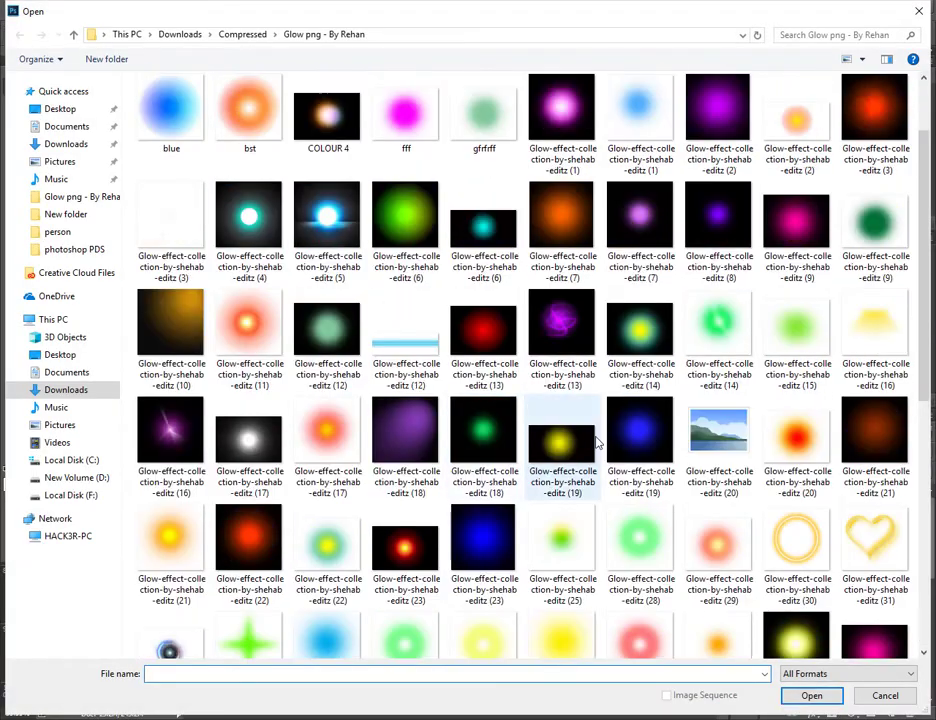
{"action": "scroll", "coordinate": [585, 470], "scroll_direction": "down", "scroll_amount": 8}
{"action": "double_click", "coordinate": [631, 200]}
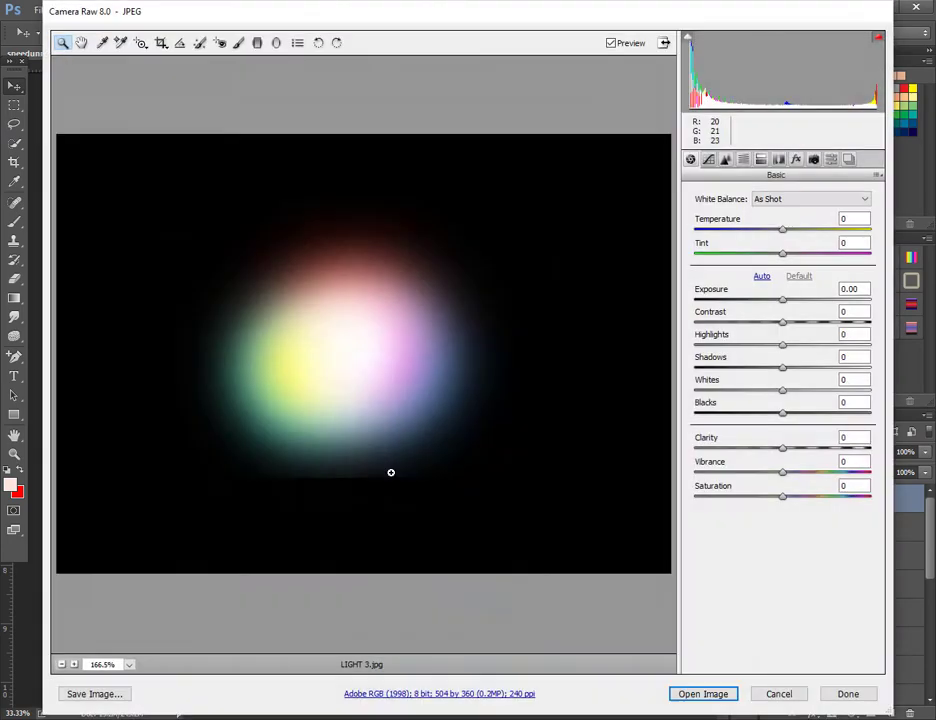
{"action": "left_click_drag", "start_coordinate": [391, 472], "coordinate": [555, 501]}
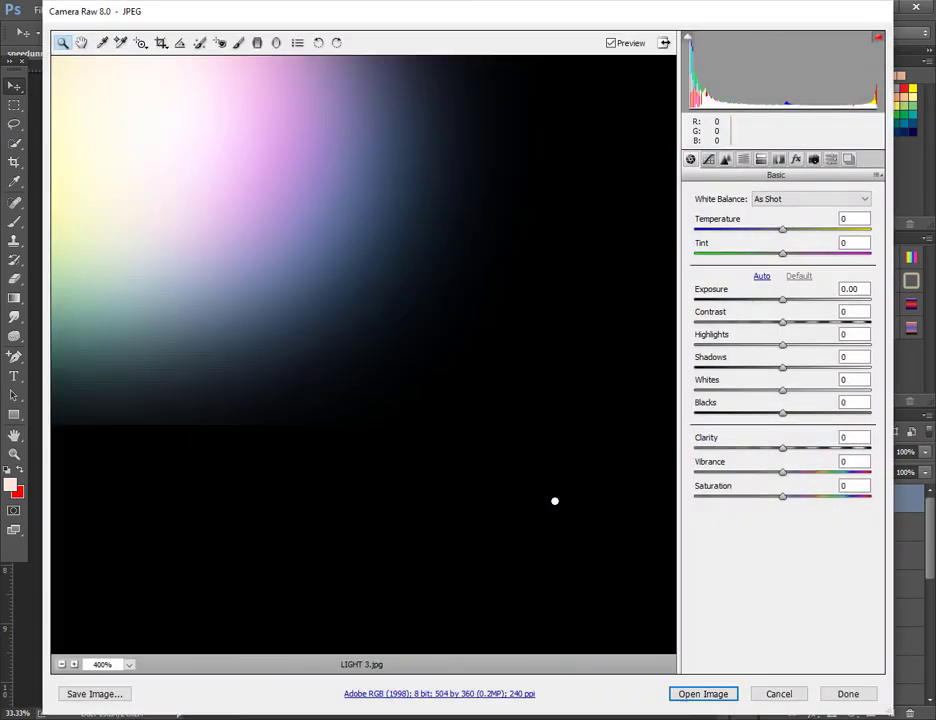
{"action": "key", "text": "ctrl+d"}
{"action": "left_click", "coordinate": [697, 694]}
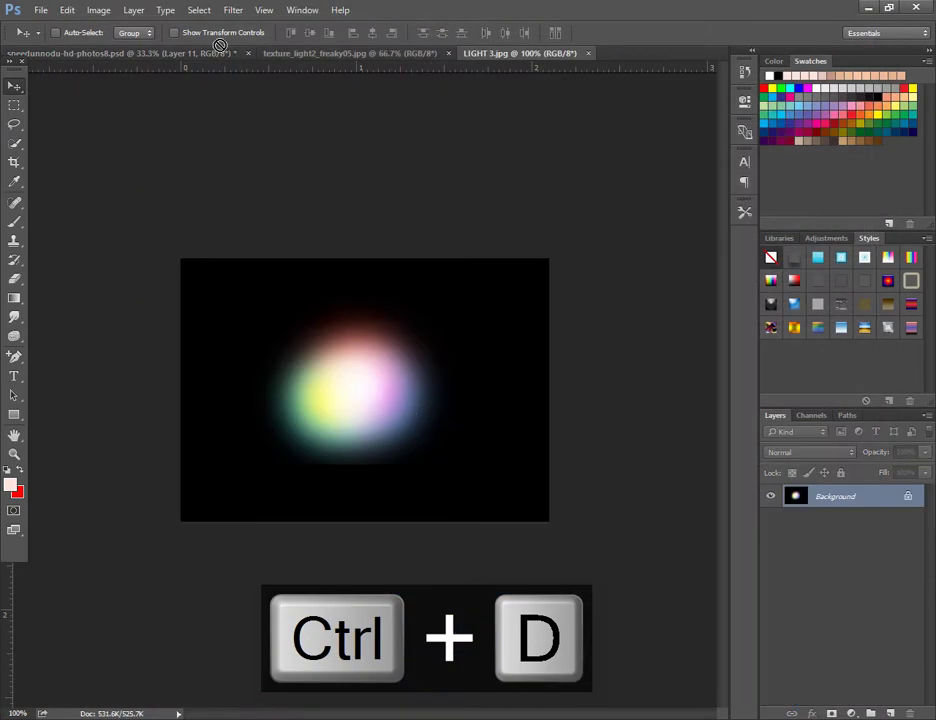
Bring the LIGHT 3 glow into the portrait with Screen blending and enlarge it over the base of the woman's neck.
{"action": "left_click_drag", "start_coordinate": [220, 50], "coordinate": [296, 502]}
{"action": "left_click", "coordinate": [792, 452]}
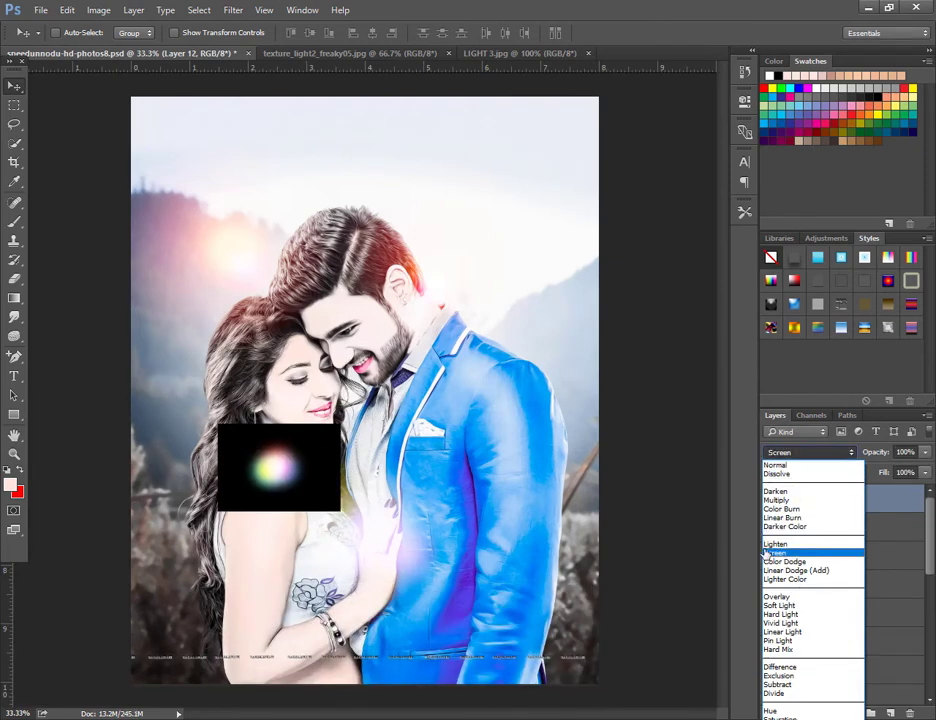
{"action": "left_click", "coordinate": [775, 552]}
{"action": "left_click_drag", "start_coordinate": [485, 452], "coordinate": [512, 466]}
{"action": "key", "text": "ctrl+t"}
{"action": "left_click_drag", "start_coordinate": [367, 515], "coordinate": [347, 539]}
{"action": "key", "text": "Return"}
{"action": "key", "text": "ctrl+plus"}
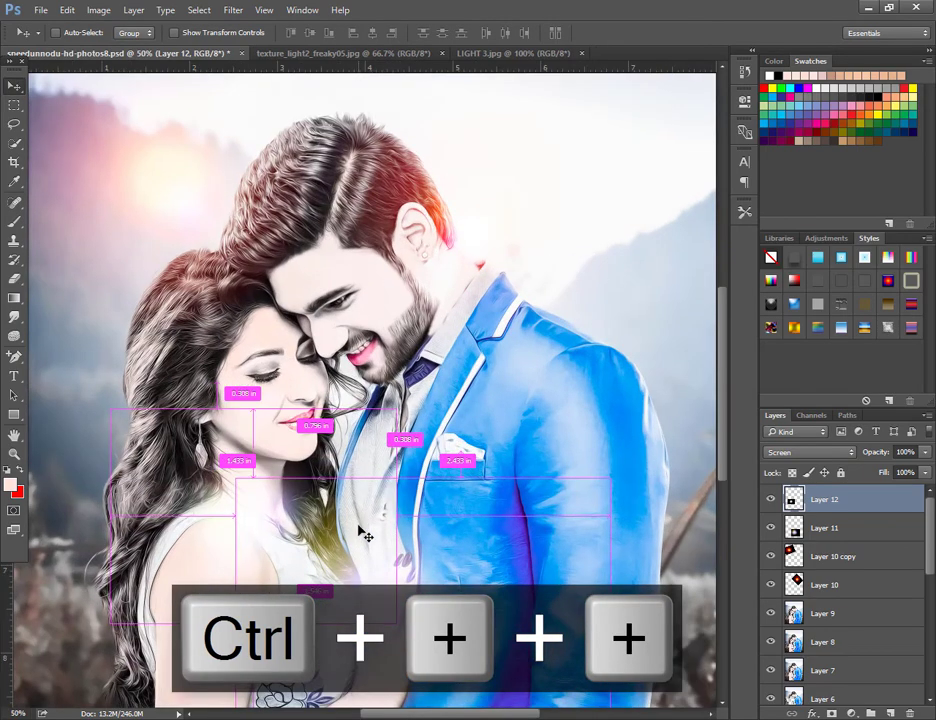
{"action": "key", "text": "ctrl+minus"}
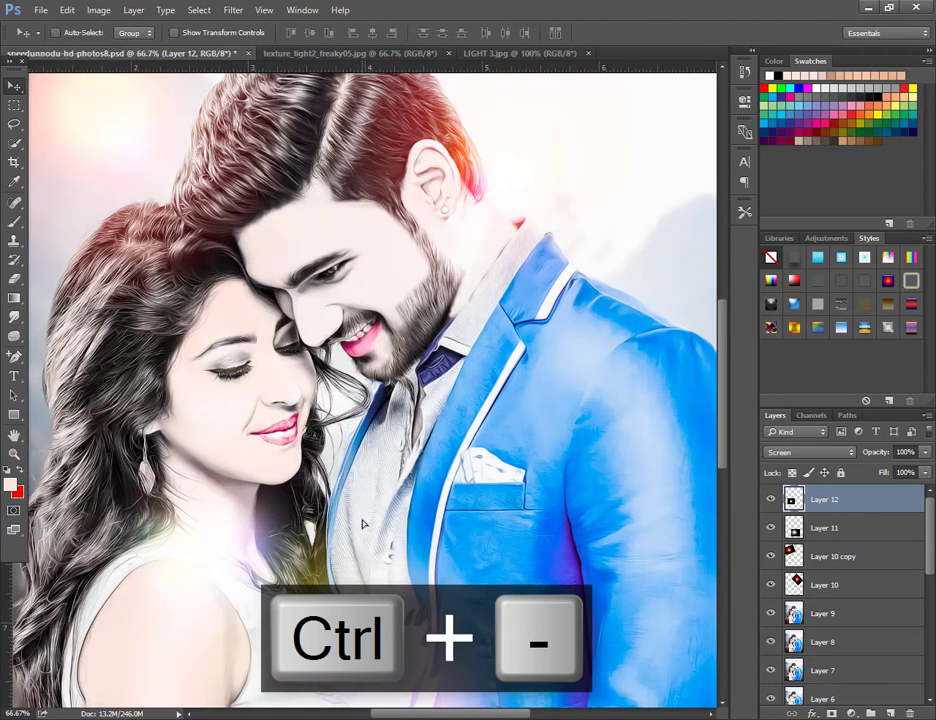
{"action": "key", "text": "ctrl+0"}
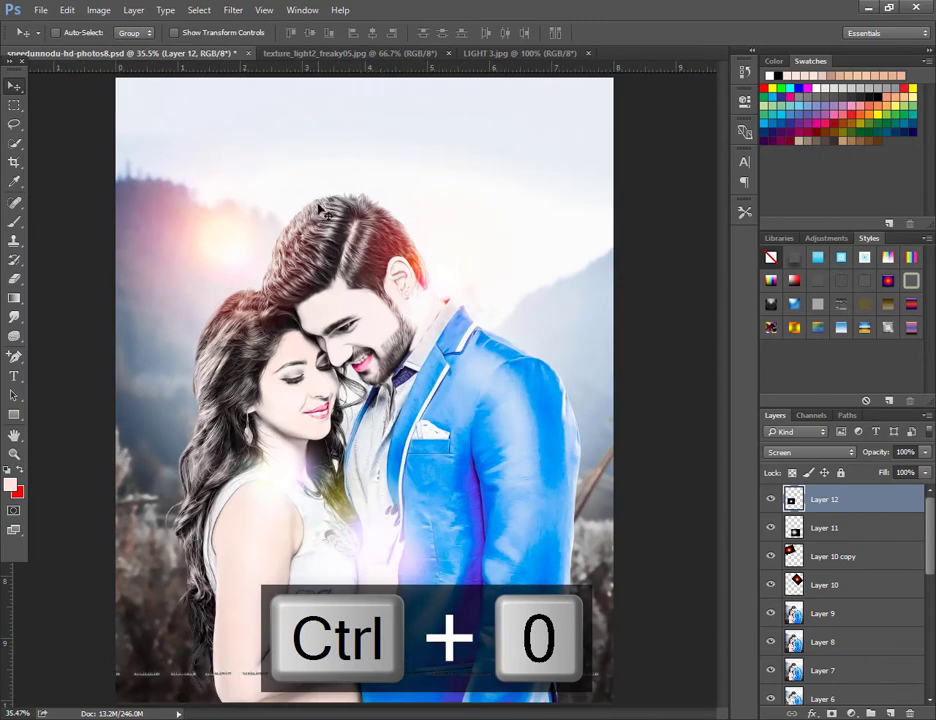
Duplicate the Layer 10 glow, place the copy over the jacket front beside the woman's hand and rotate it.
{"action": "left_click", "coordinate": [816, 613]}
{"action": "left_click", "coordinate": [816, 585]}
{"action": "key", "text": "ctrl+j"}
{"action": "left_click_drag", "start_coordinate": [619, 541], "coordinate": [582, 598]}
{"action": "key", "text": "ctrl+t"}
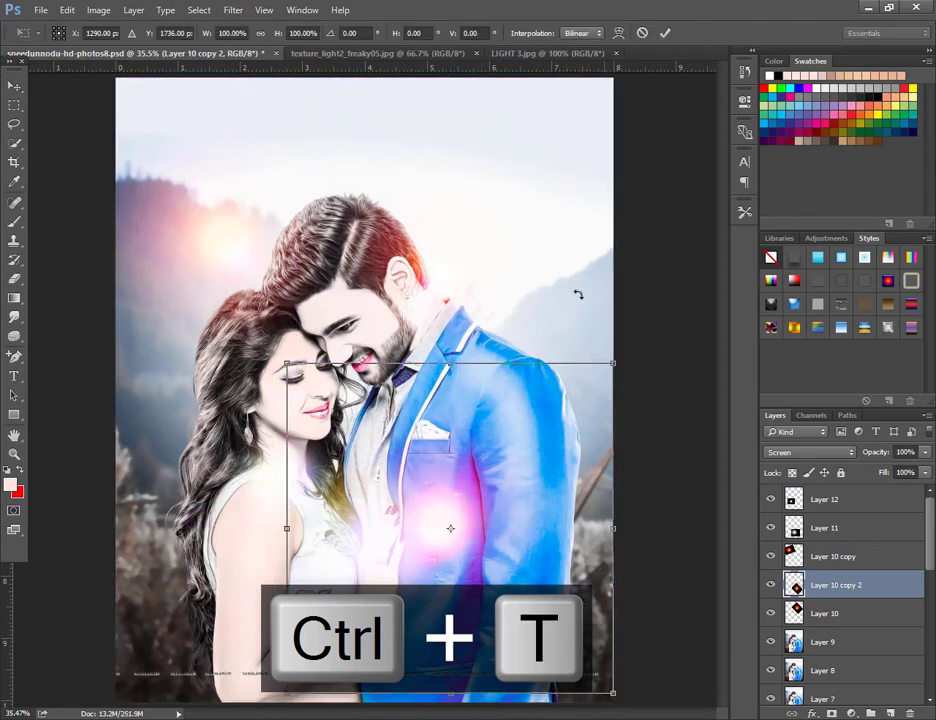
{"action": "left_click_drag", "start_coordinate": [579, 292], "coordinate": [501, 450]}
{"action": "key", "text": "Return"}
Select the man's blue jacket, including its lapel and collar, on Layer 9 with the Quick Selection tool.
{"action": "scroll", "coordinate": [800, 560], "scroll_direction": "down", "scroll_amount": 4}
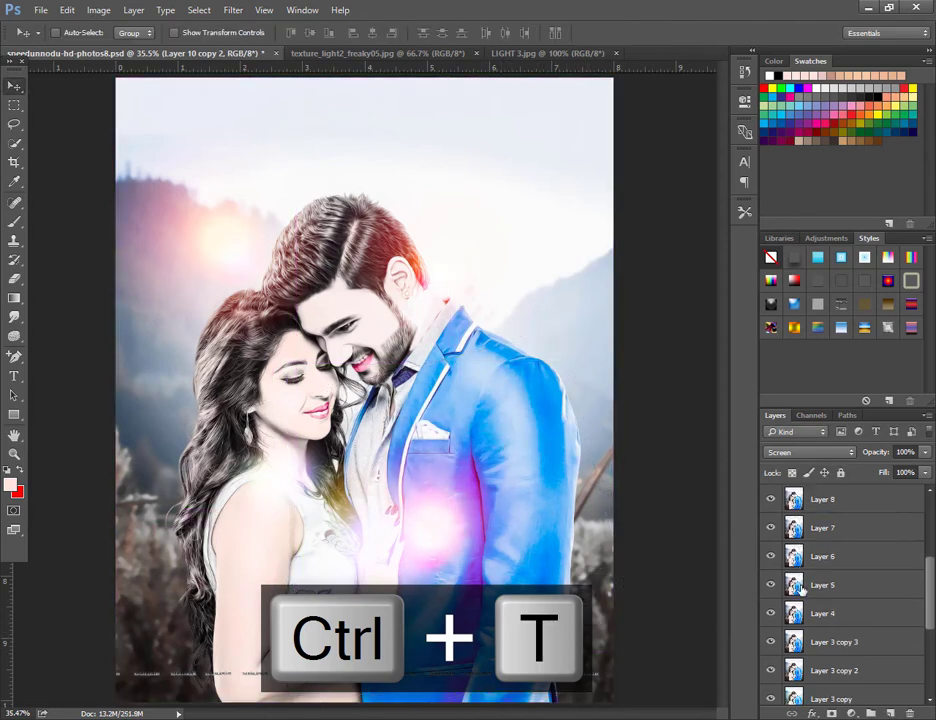
{"action": "left_click", "coordinate": [822, 528]}
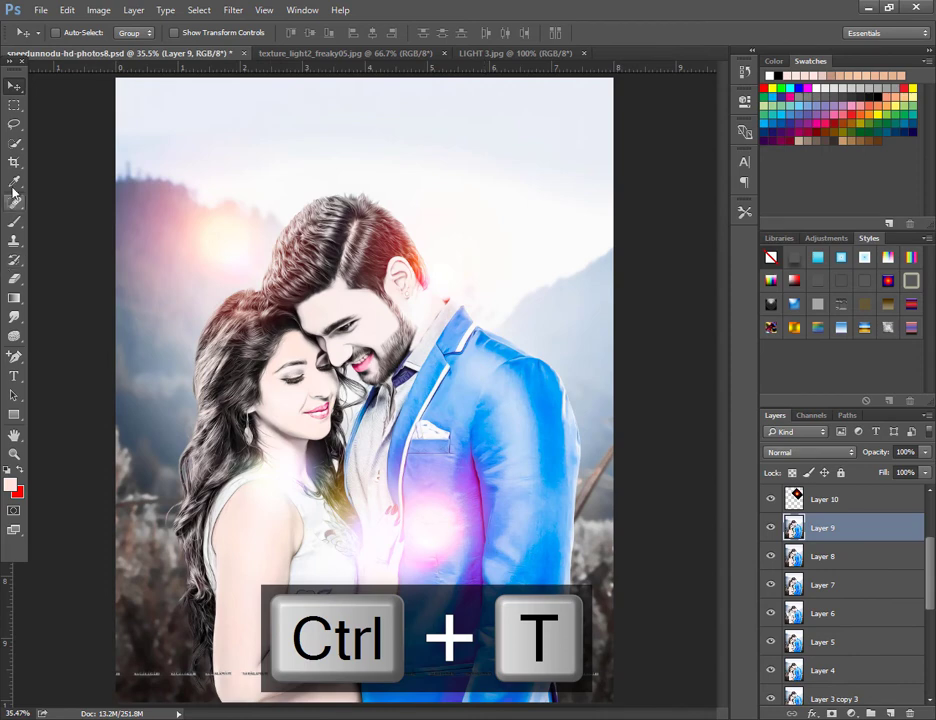
{"action": "left_click", "coordinate": [14, 143]}
{"action": "mouse_move", "coordinate": [466, 513]}
{"action": "left_mouse_down"}
{"action": "mouse_move", "coordinate": [452, 601]}
{"action": "mouse_move", "coordinate": [520, 400]}
{"action": "left_mouse_up"}
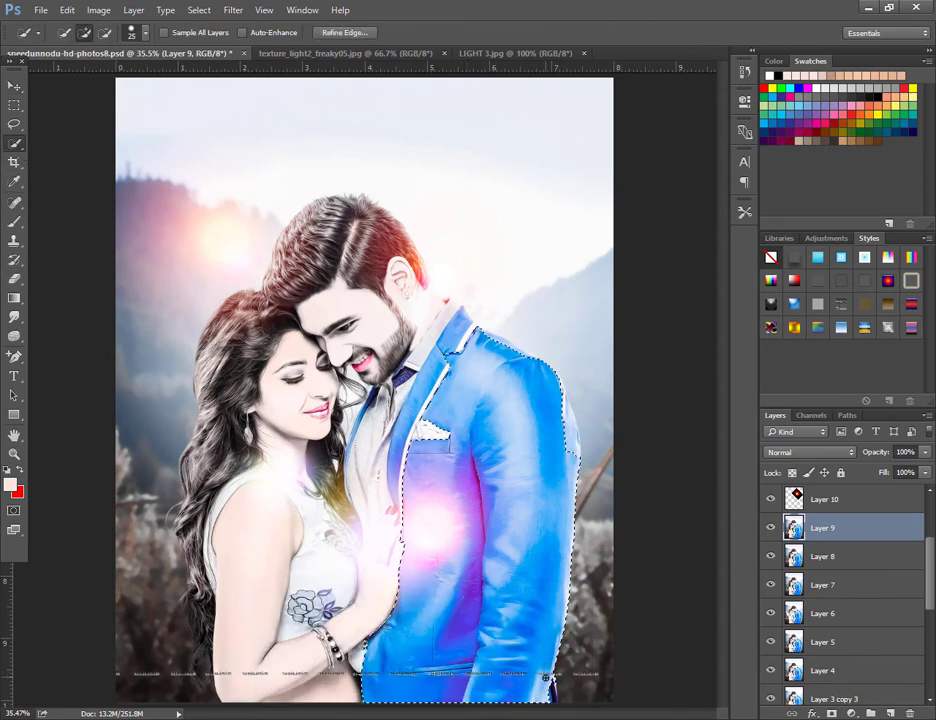
{"action": "left_click", "coordinate": [433, 380]}
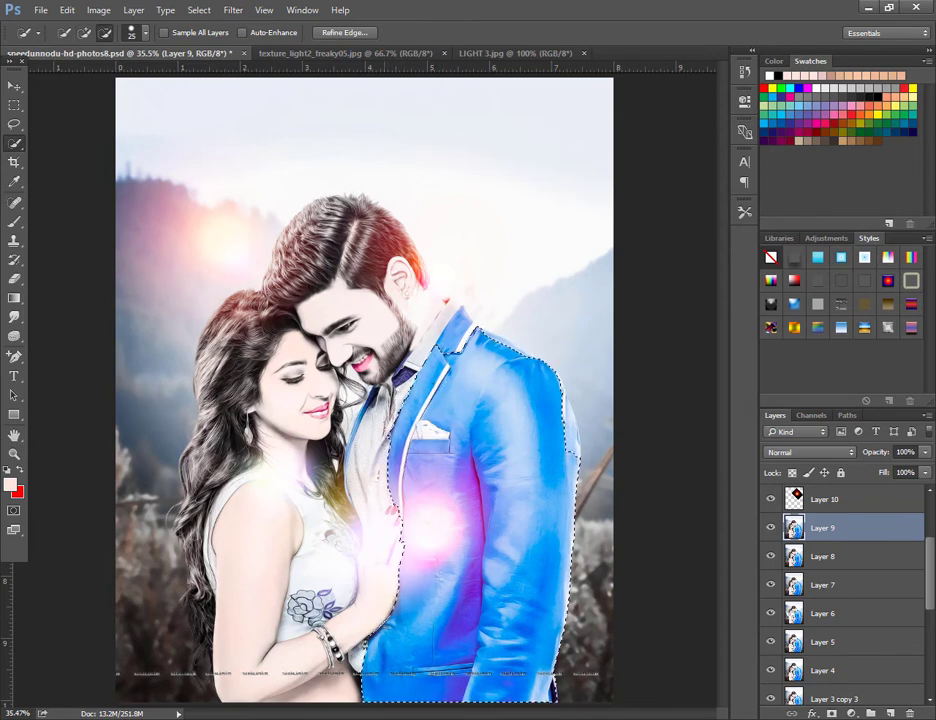
{"action": "left_click", "coordinate": [457, 333]}
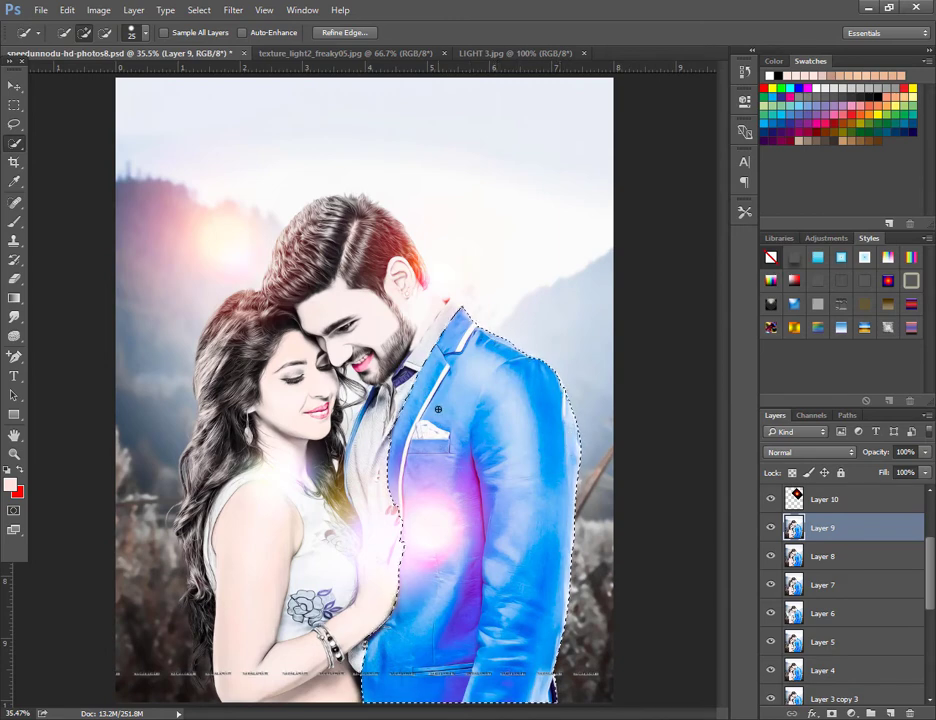
Recolour the jacket with a colorized Hue/Saturation adjustment layer set to Hue 198, Saturation 53 and Lightness -7.
{"action": "left_click", "coordinate": [851, 712]}
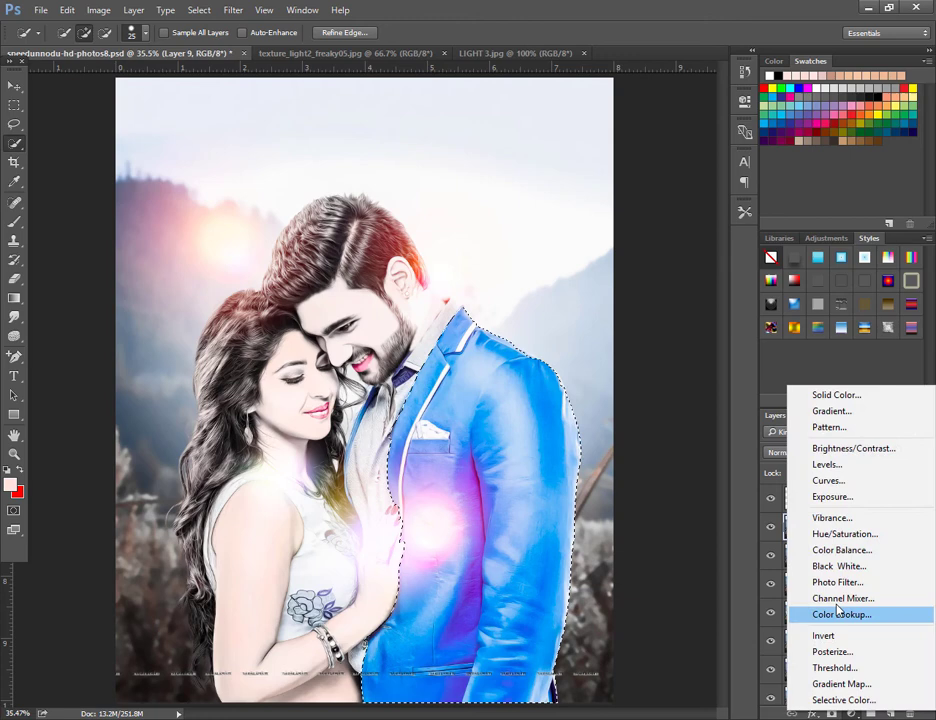
{"action": "left_click", "coordinate": [838, 540]}
{"action": "left_click", "coordinate": [609, 272]}
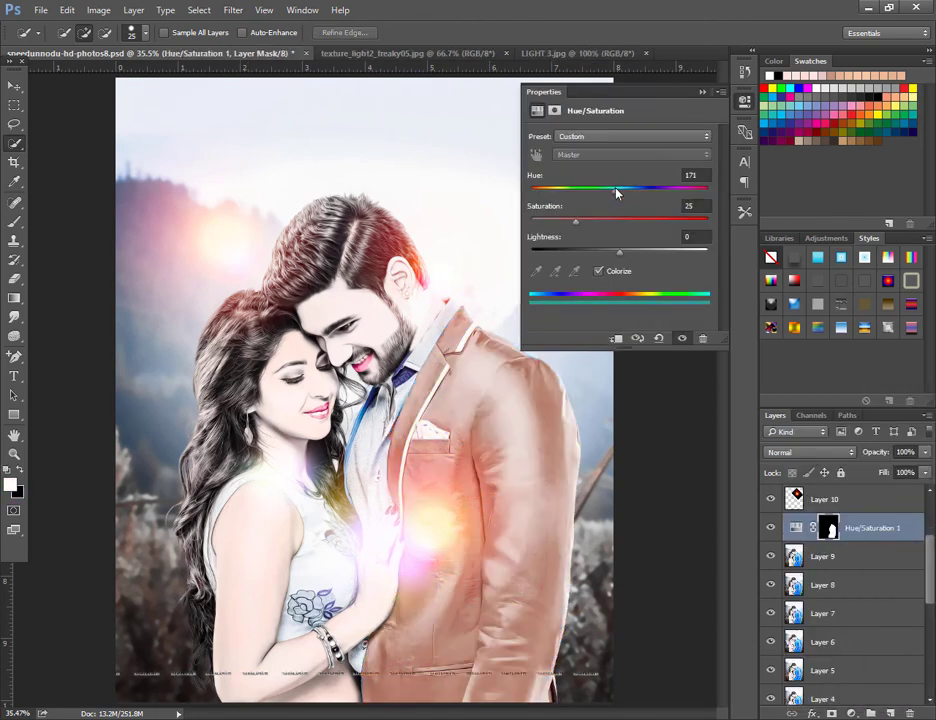
{"action": "left_click_drag", "start_coordinate": [531, 188], "coordinate": [629, 192]}
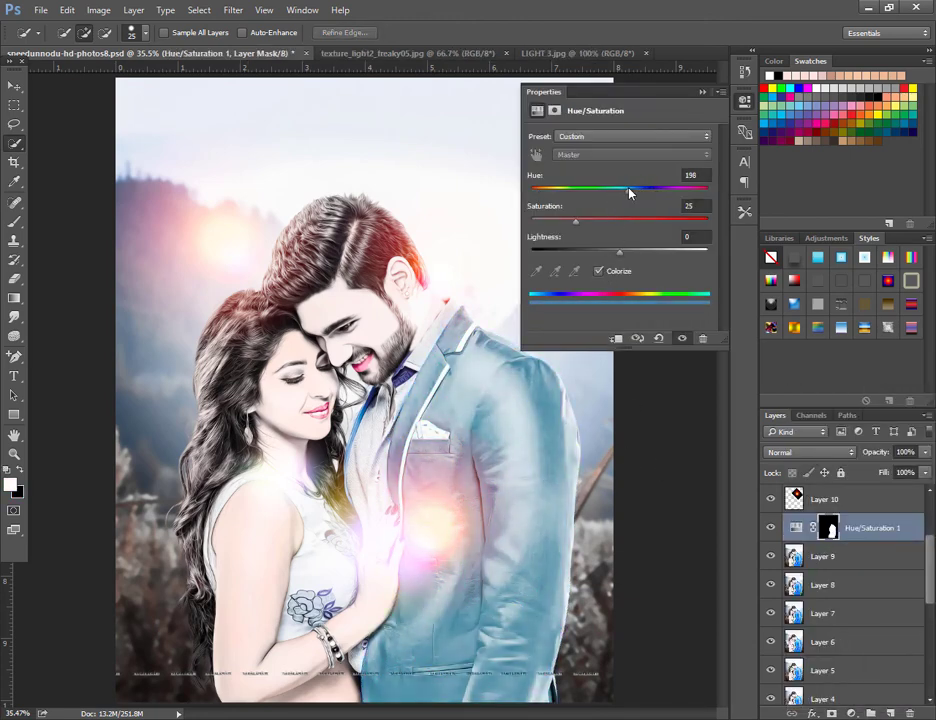
{"action": "left_click_drag", "start_coordinate": [578, 221], "coordinate": [615, 253]}
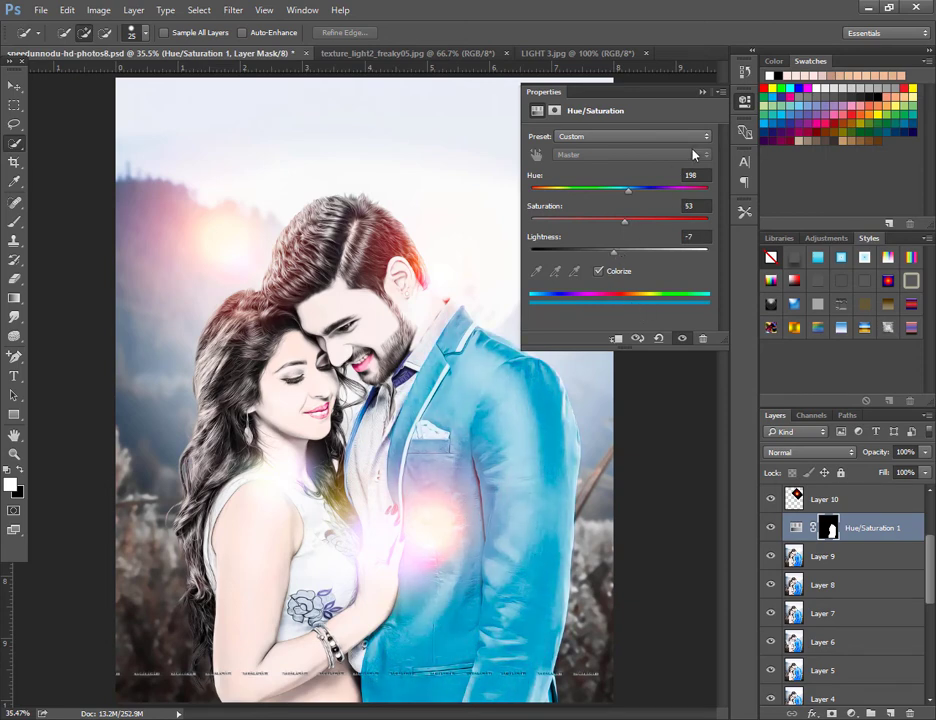
{"action": "left_click", "coordinate": [703, 92]}
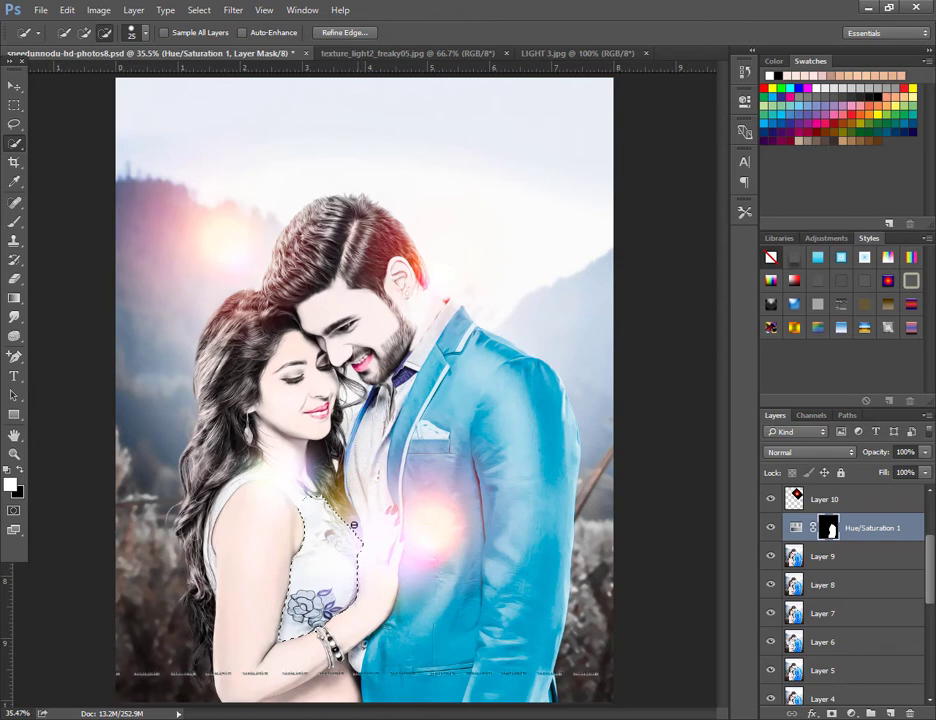
Select the woman's white top with the Quick Selection tool and tint it pale violet with a colorized Hue/Saturation adjustment layer.
{"action": "left_click_drag", "start_coordinate": [298, 500], "coordinate": [278, 485]}
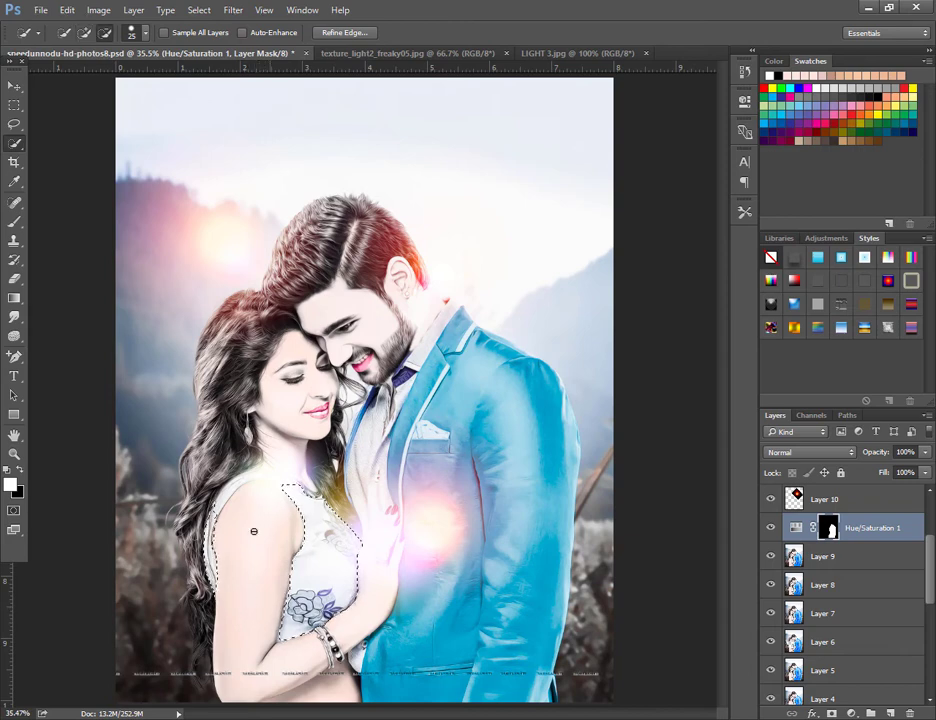
{"action": "left_click", "coordinate": [851, 713]}
{"action": "left_click", "coordinate": [825, 541]}
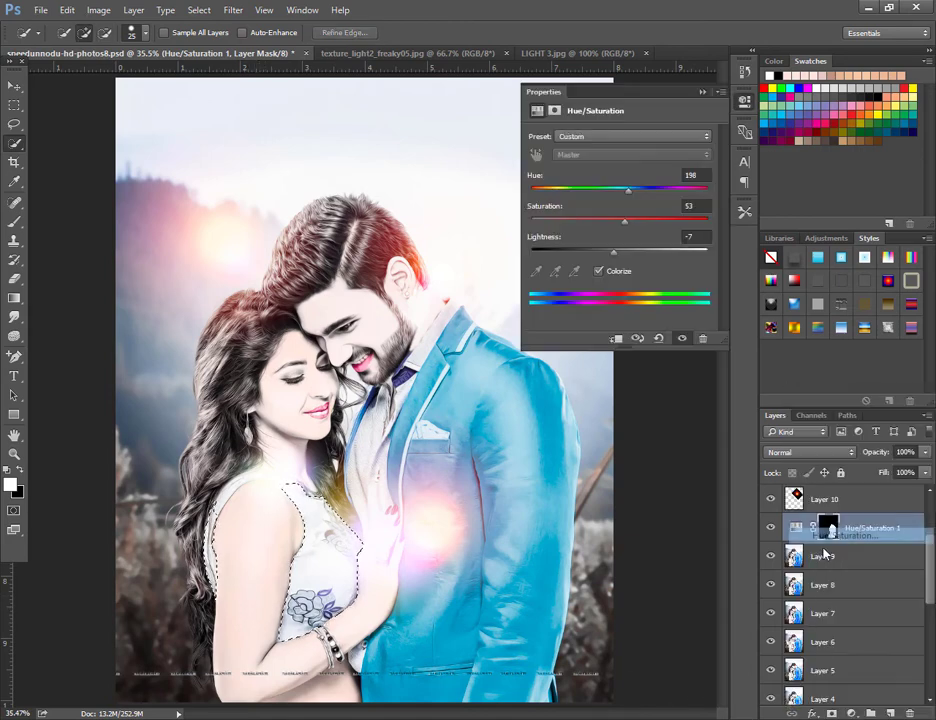
{"action": "left_click_drag", "start_coordinate": [621, 189], "coordinate": [640, 193]}
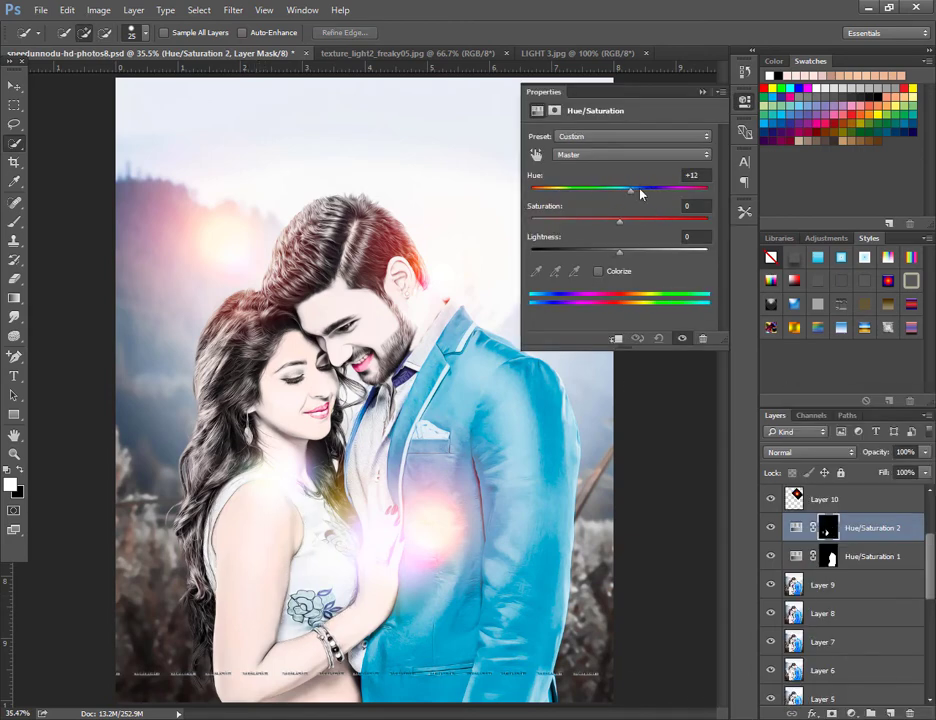
{"action": "left_click", "coordinate": [599, 271]}
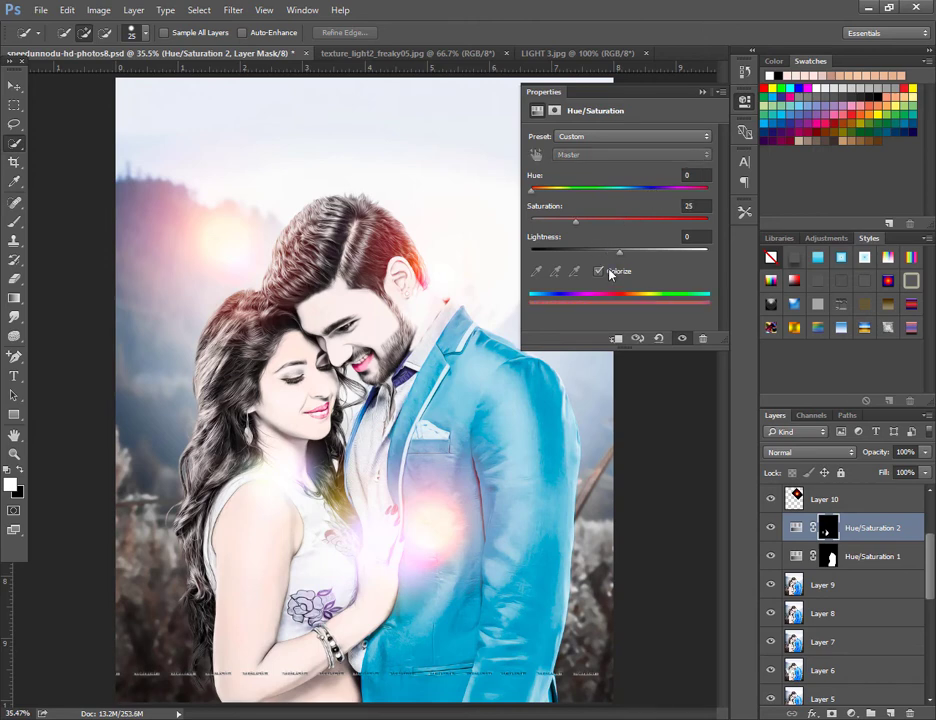
{"action": "left_click_drag", "start_coordinate": [607, 190], "coordinate": [650, 197]}
{"action": "left_click", "coordinate": [701, 91]}
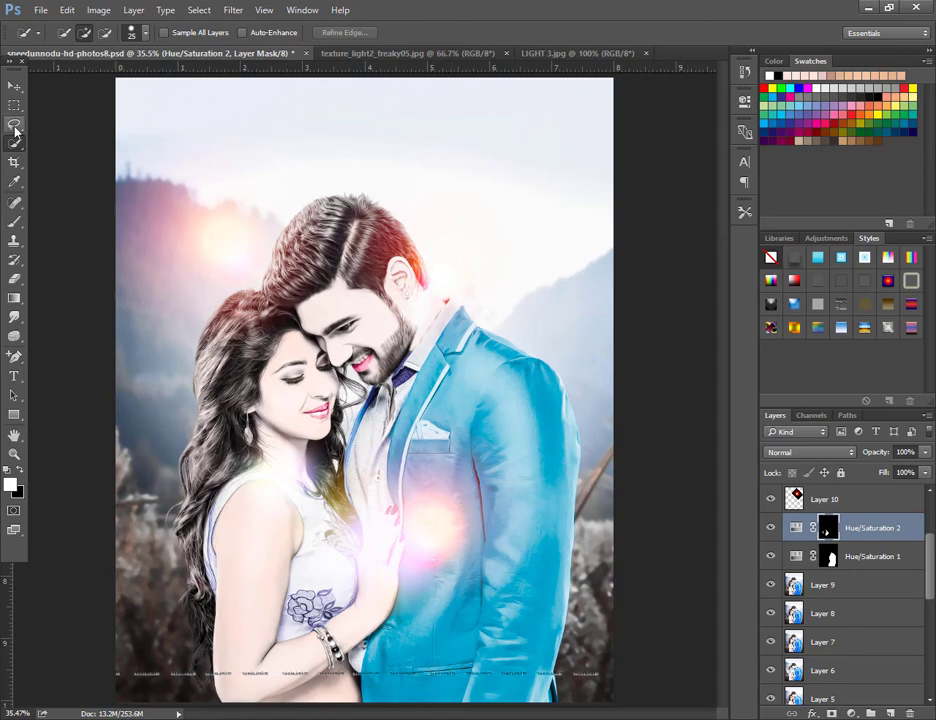
{"action": "left_click", "coordinate": [15, 87]}
{"action": "key", "text": "ctrl+plus"}
{"action": "key", "text": "ctrl+minus"}
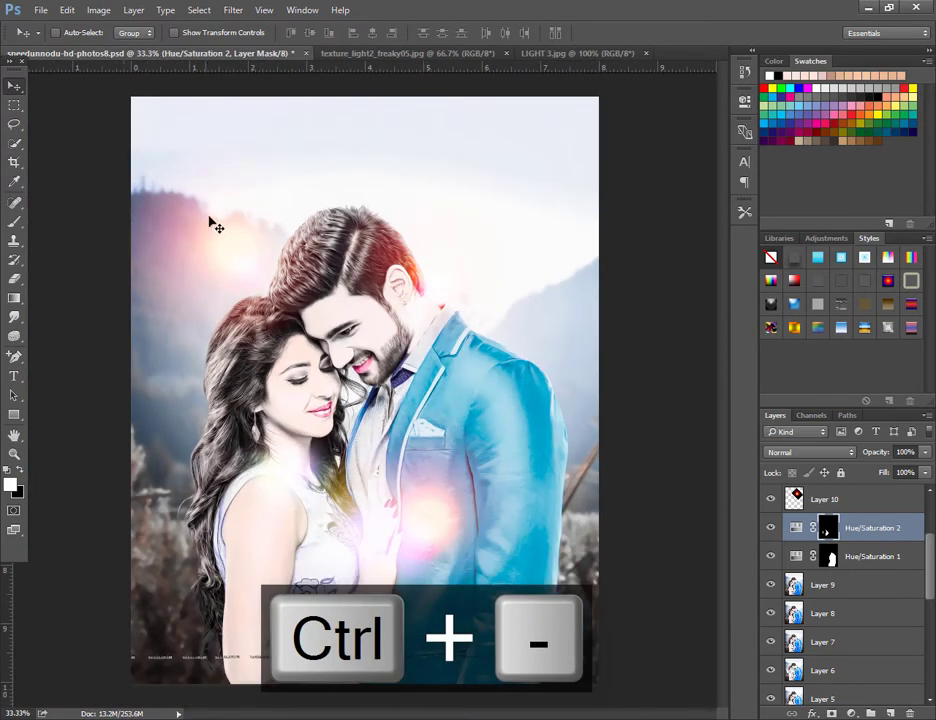
Close LIGHT 3.jpg without saving and open the text image MERI JAAN.png from Downloads > Compressed > New folder (3).
{"action": "left_click", "coordinate": [645, 54]}
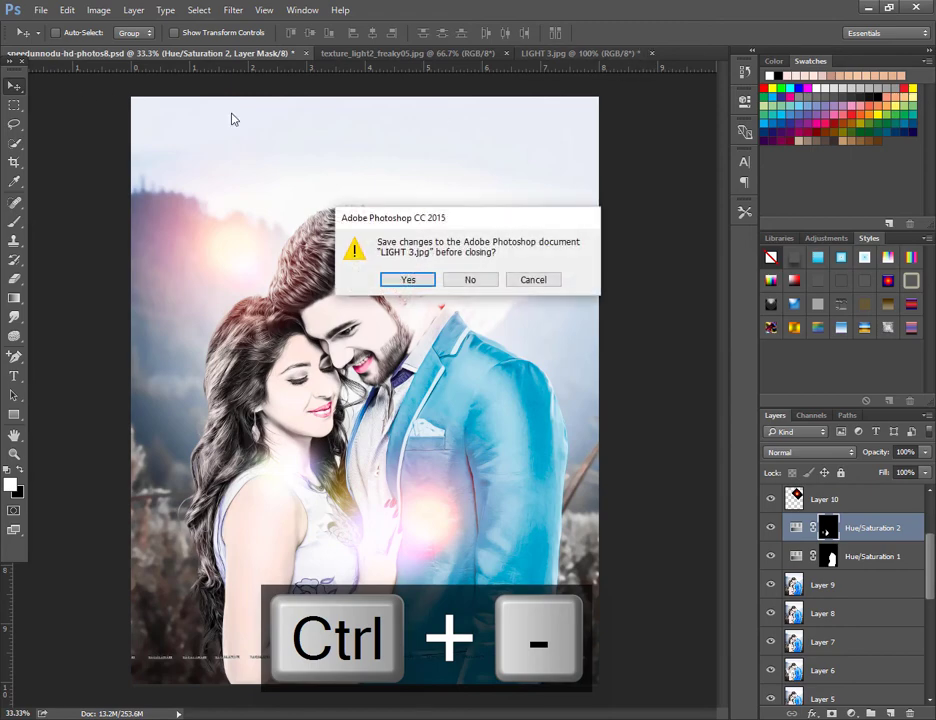
{"action": "left_click", "coordinate": [455, 279]}
{"action": "left_click", "coordinate": [40, 10]}
{"action": "left_click", "coordinate": [45, 37]}
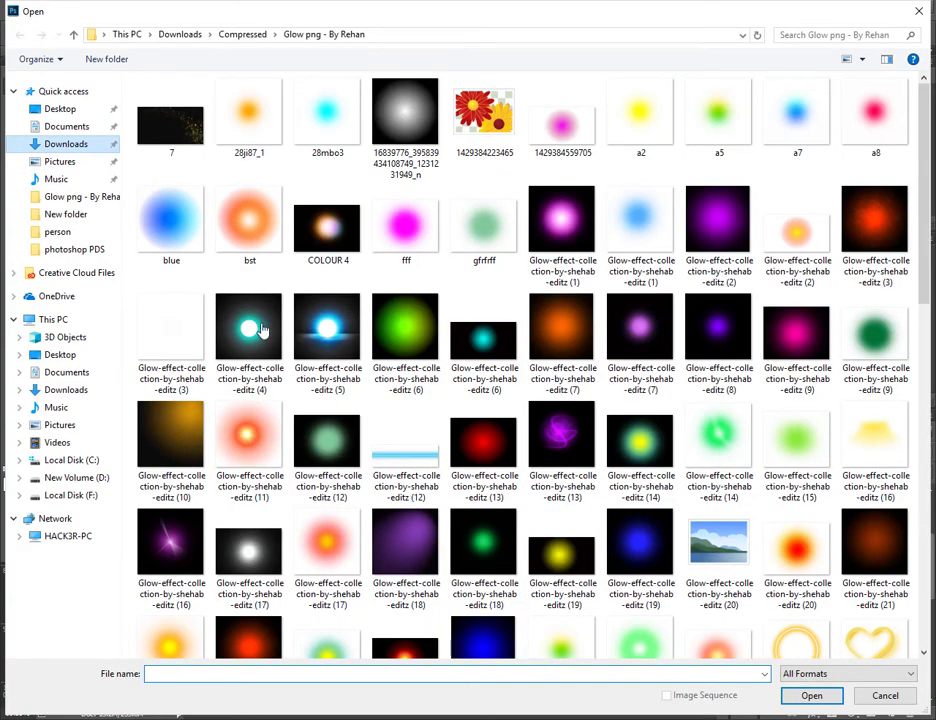
{"action": "left_click", "coordinate": [66, 144]}
{"action": "double_click", "coordinate": [167, 157]}
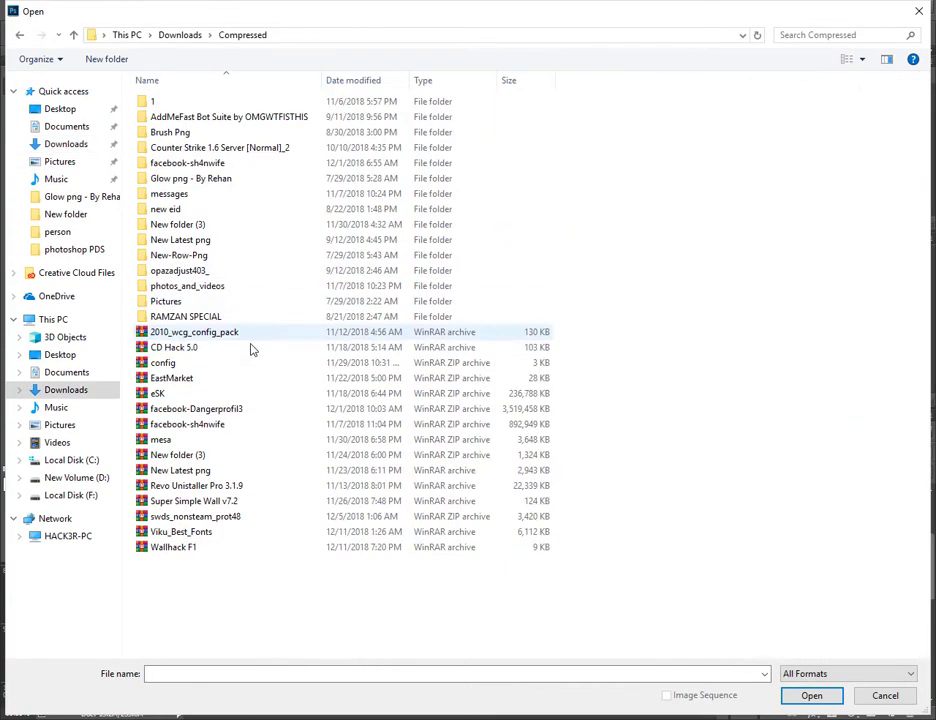
{"action": "double_click", "coordinate": [219, 226]}
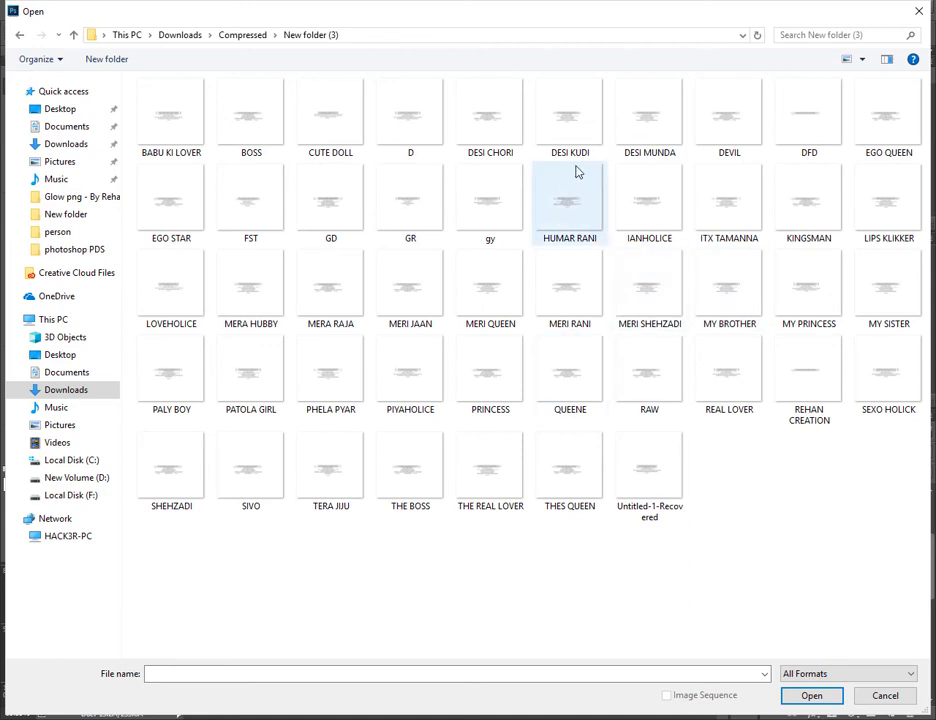
{"action": "left_click", "coordinate": [577, 388]}
{"action": "left_click", "coordinate": [248, 288]}
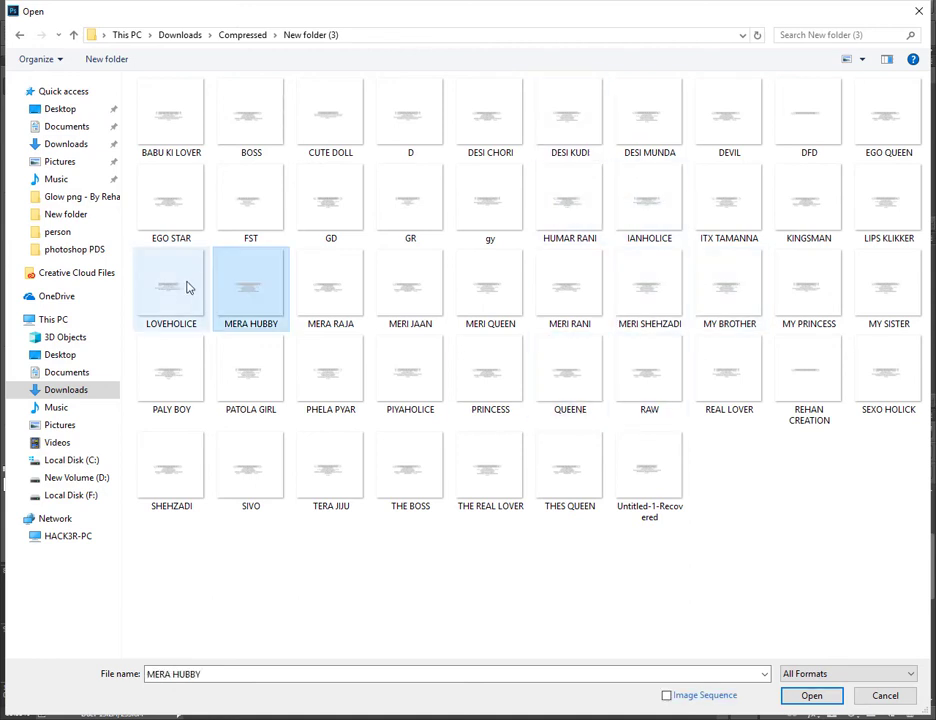
{"action": "double_click", "coordinate": [441, 307]}
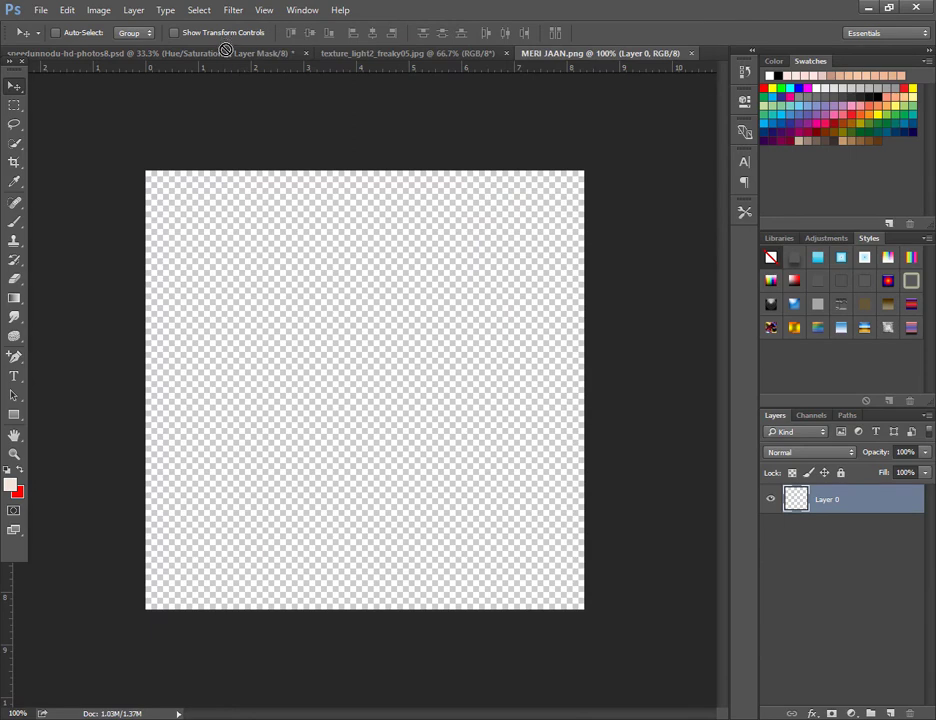
Move the MERI JAAN text image into the couple photo and bring its layer to the top of the layer stack.
{"action": "left_click_drag", "start_coordinate": [226, 50], "coordinate": [468, 539]}
{"action": "key", "text": "ctrl+t"}
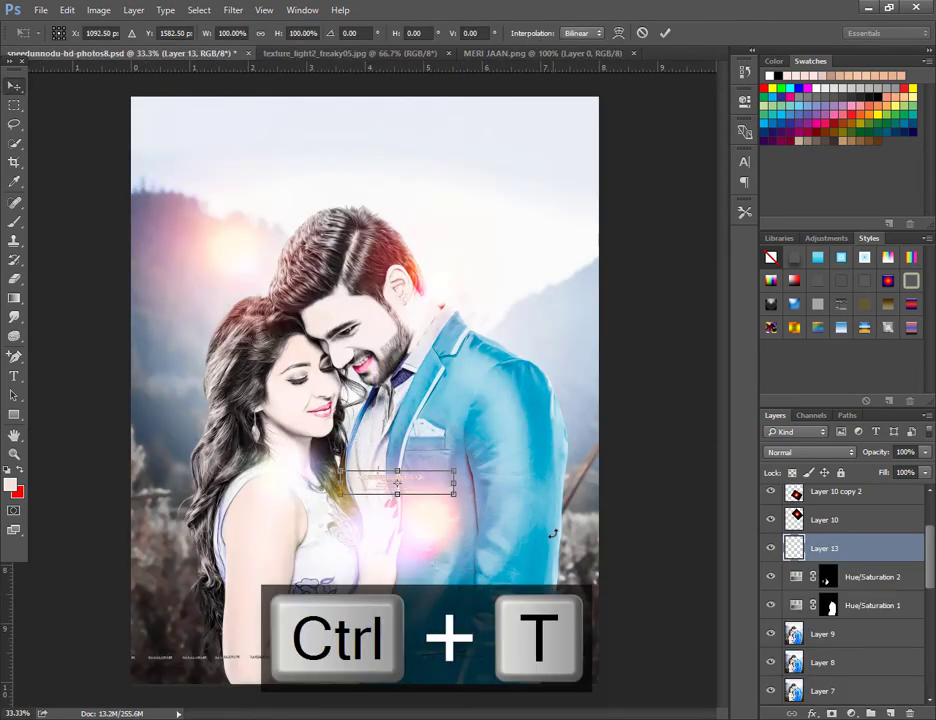
{"action": "key", "text": "Return"}
{"action": "scroll", "coordinate": [840, 648], "scroll_direction": "up", "scroll_amount": 2}
{"action": "left_click_drag", "start_coordinate": [829, 606], "coordinate": [816, 510]}
{"action": "left_click_drag", "start_coordinate": [805, 557], "coordinate": [798, 489]}
Enlarge the MERI JAAN text with Free Transform and position it across the couple's chest area, over the glow beside the man's jacket.
{"action": "left_click_drag", "start_coordinate": [514, 531], "coordinate": [514, 545]}
{"action": "key", "text": "ctrl+t"}
{"action": "left_click_drag", "start_coordinate": [456, 510], "coordinate": [552, 553]}
{"action": "key", "text": "Return"}
{"action": "key", "text": "ctrl+t"}
{"action": "key", "text": "Return"}
{"action": "left_click_drag", "start_coordinate": [483, 539], "coordinate": [469, 544]}
{"action": "key", "text": "ctrl+t"}
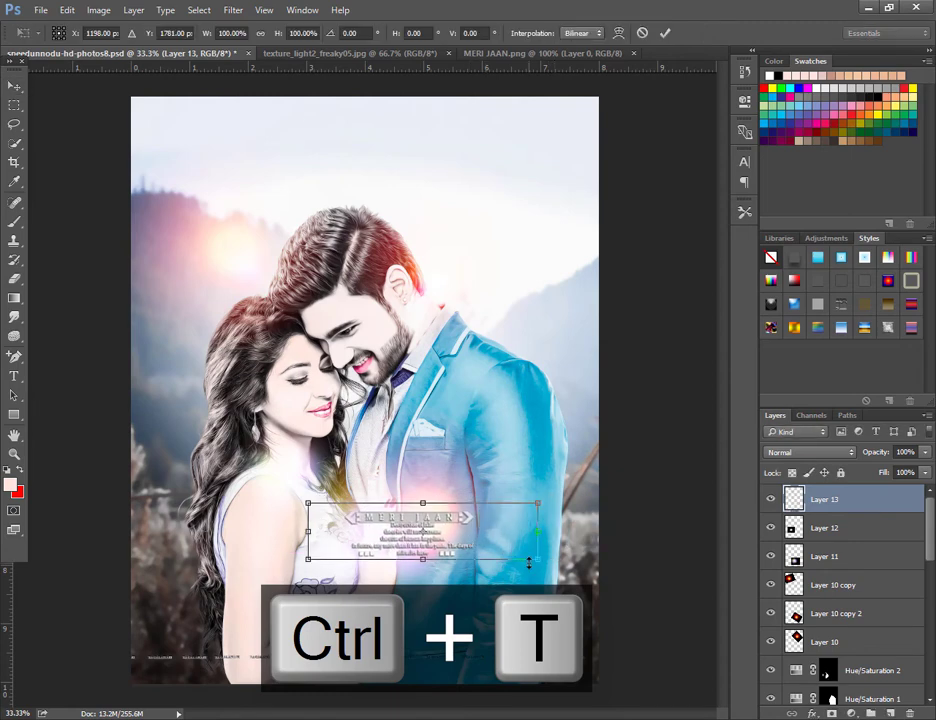
{"action": "left_click_drag", "start_coordinate": [529, 563], "coordinate": [552, 561]}
{"action": "key", "text": "ctrl+z"}
{"action": "key", "text": "ctrl+t"}
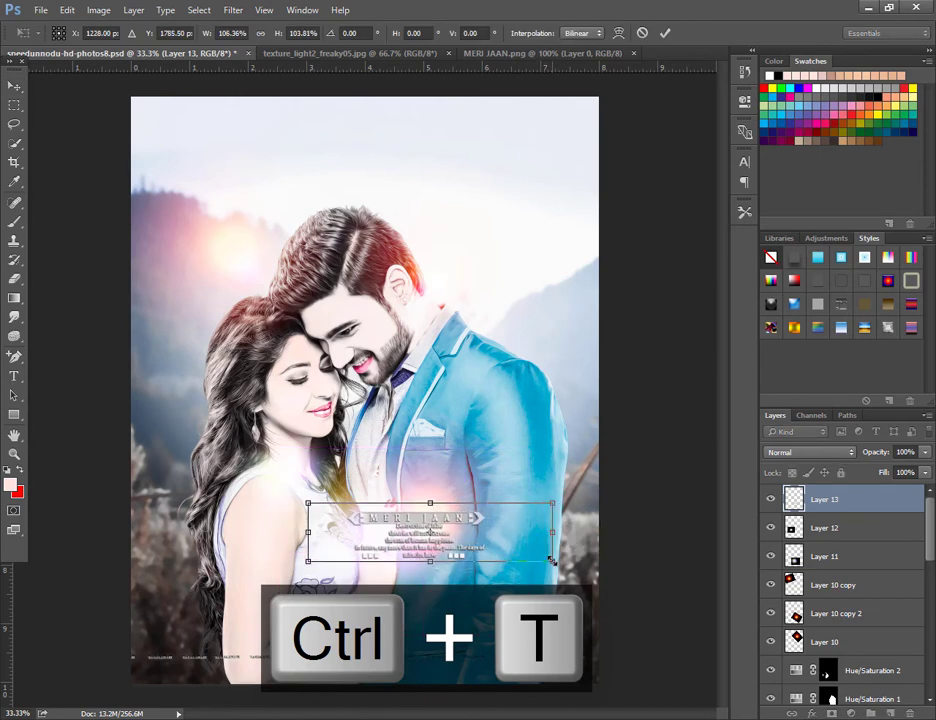
{"action": "key", "text": "Return"}
Set the blend mode of the MERI JAAN text layer to Linear Burn.
{"action": "key", "text": "ctrl+plus"}
{"action": "left_click", "coordinate": [771, 451]}
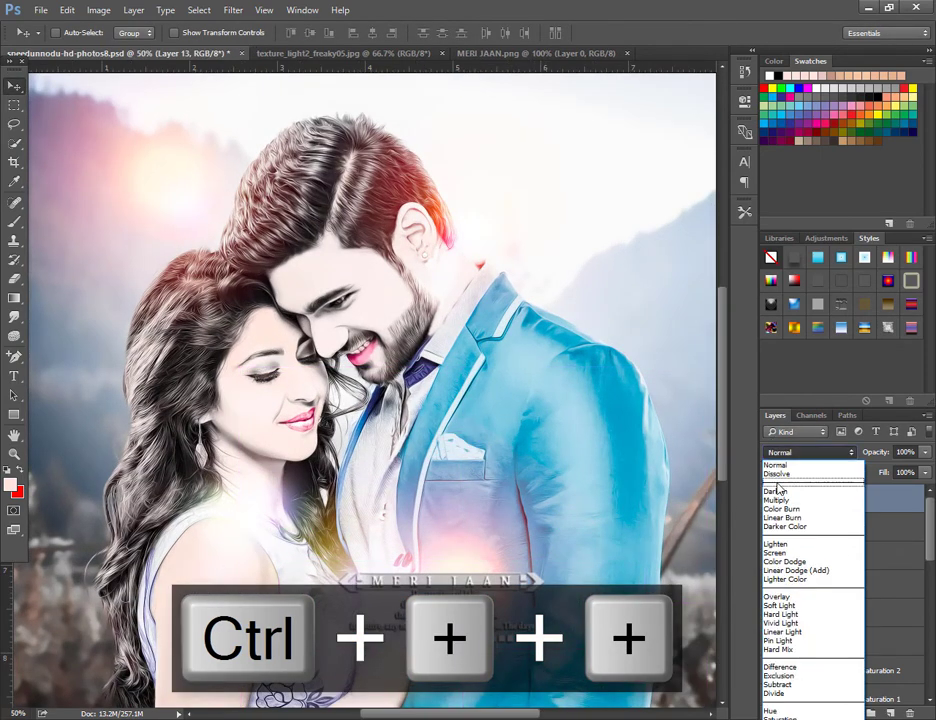
{"action": "left_click", "coordinate": [790, 590]}
{"action": "key", "text": "ctrl+minus"}
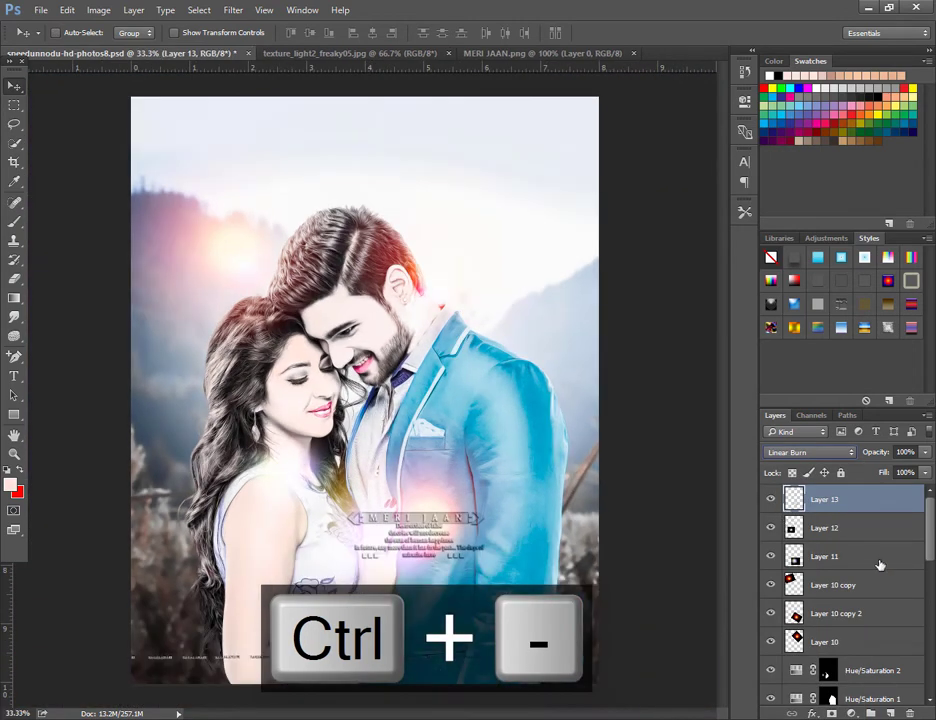
{"action": "left_click", "coordinate": [787, 588]}
{"action": "key", "text": "ctrl+j"}
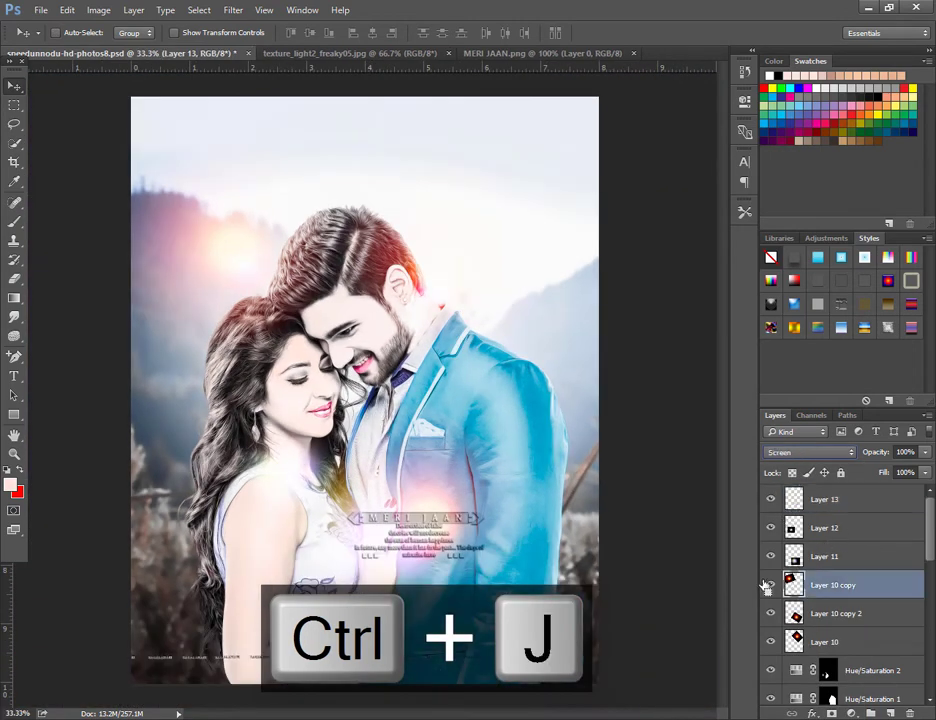
{"action": "key", "text": "ctrl+z"}
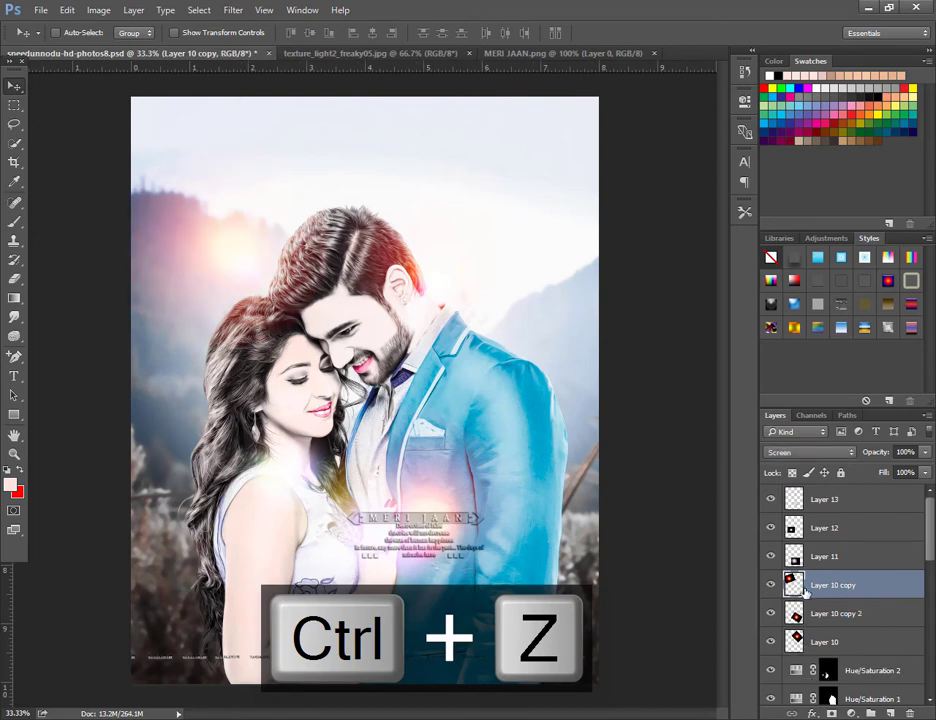
Duplicate Layer 10 copy 2 to strengthen the red glow around the text on the jacket.
{"action": "left_click", "coordinate": [785, 639]}
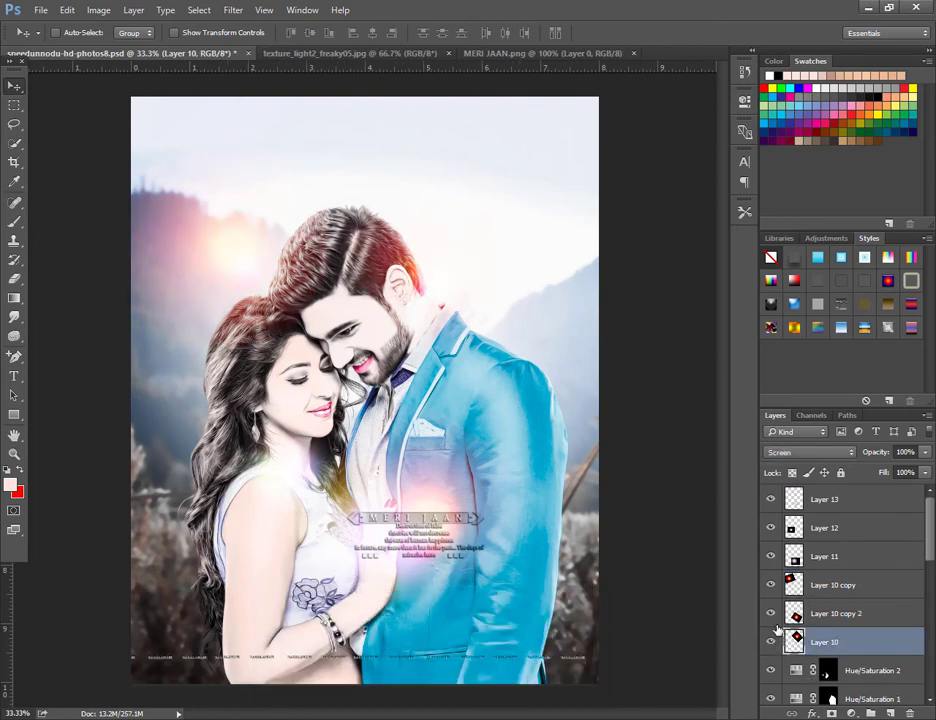
{"action": "left_click", "coordinate": [803, 616]}
{"action": "key", "text": "ctrl+j"}
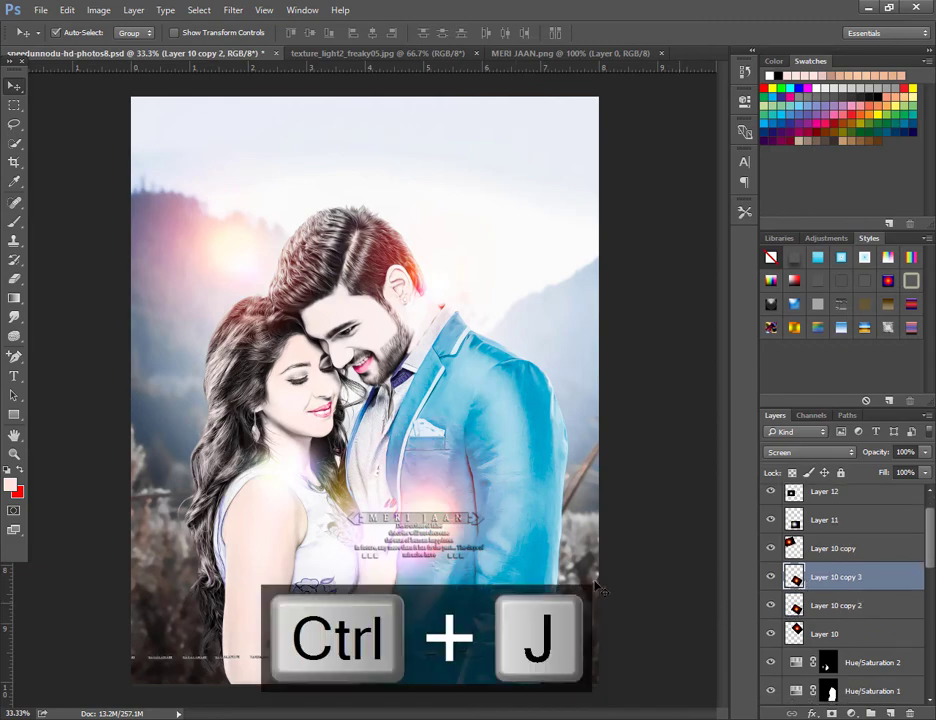
{"action": "left_click_drag", "start_coordinate": [517, 550], "coordinate": [536, 565]}
{"action": "key", "text": "ctrl+plus"}
{"action": "key", "text": "ctrl+plus"}
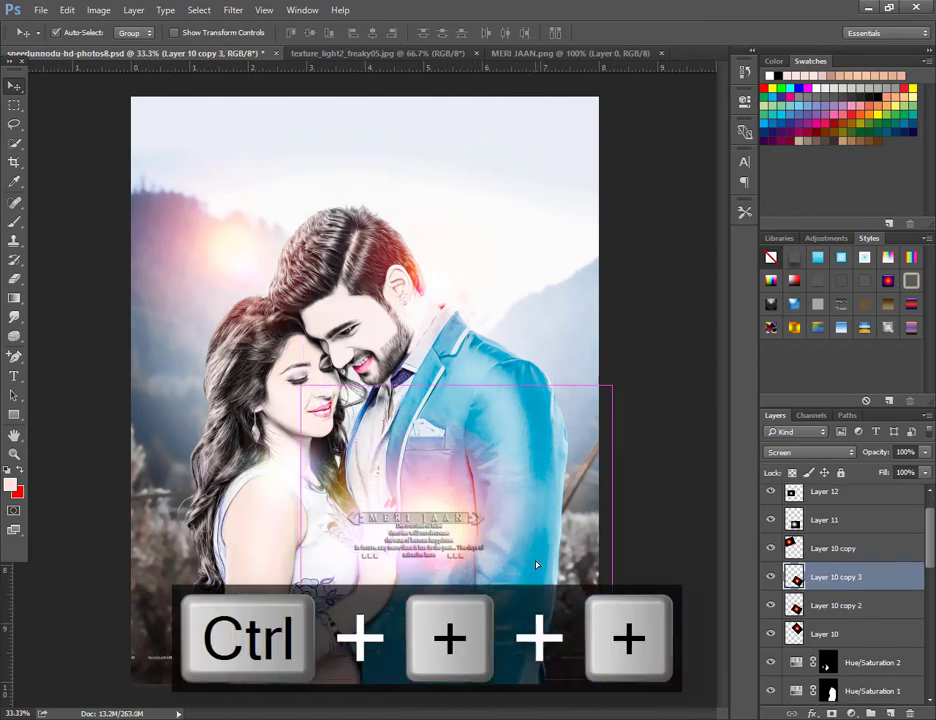
{"action": "key", "text": "ctrl+minus"}
{"action": "key", "text": "ctrl+minus"}
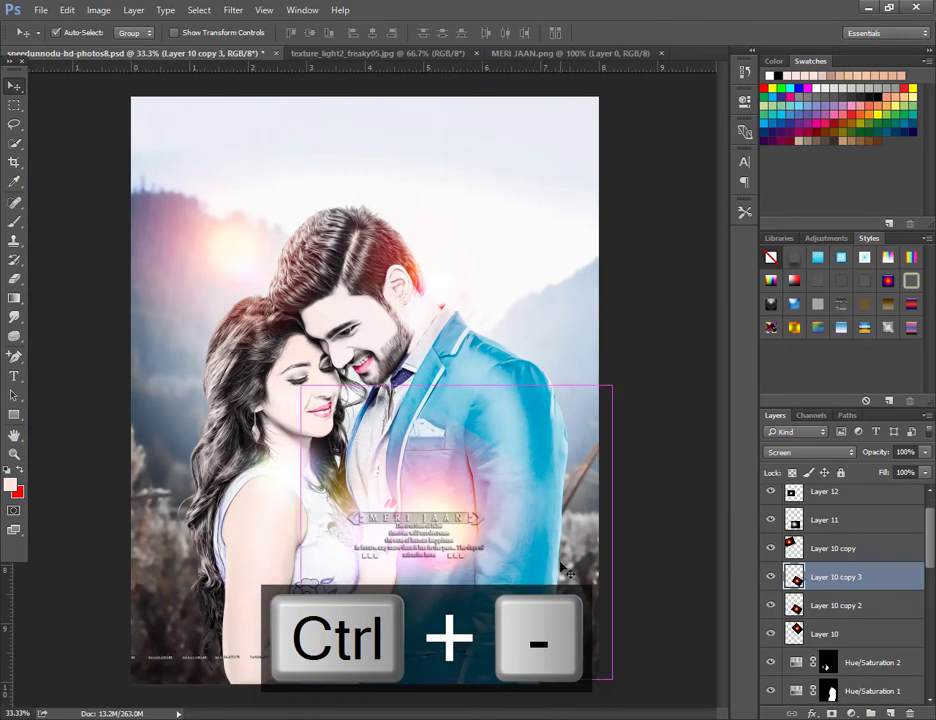
{"action": "key", "text": "ctrl+minus"}
{"action": "key", "text": "ctrl+plus"}
{"action": "key", "text": "ctrl+plus"}
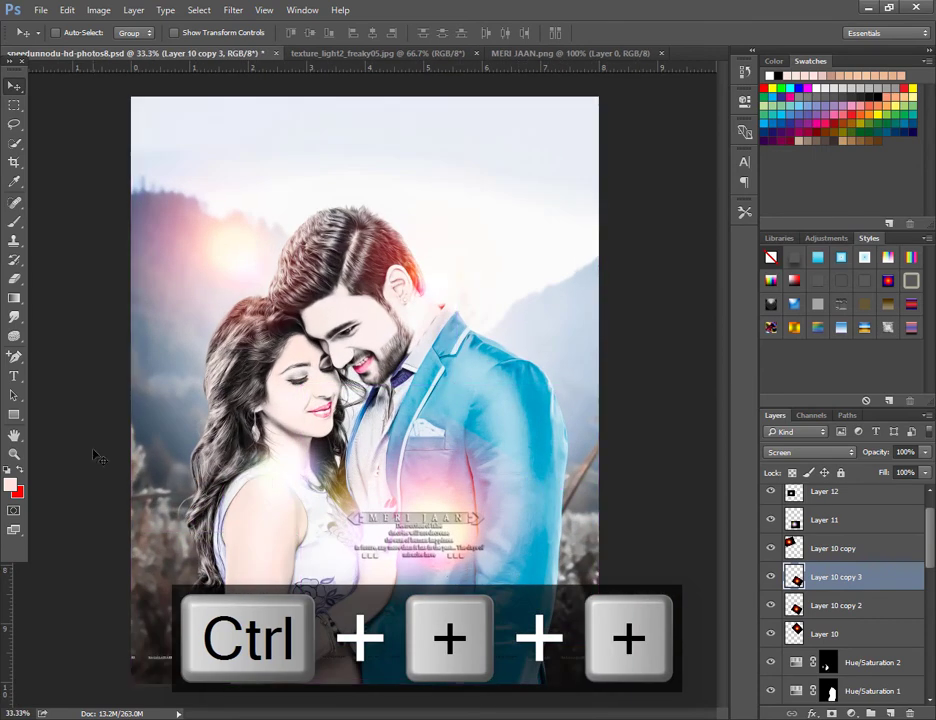
Add the short name as black text above the MERI JAAN lettering and move its layer to the top of the stack.
{"action": "left_click", "coordinate": [17, 376]}
{"action": "left_click", "coordinate": [370, 485]}
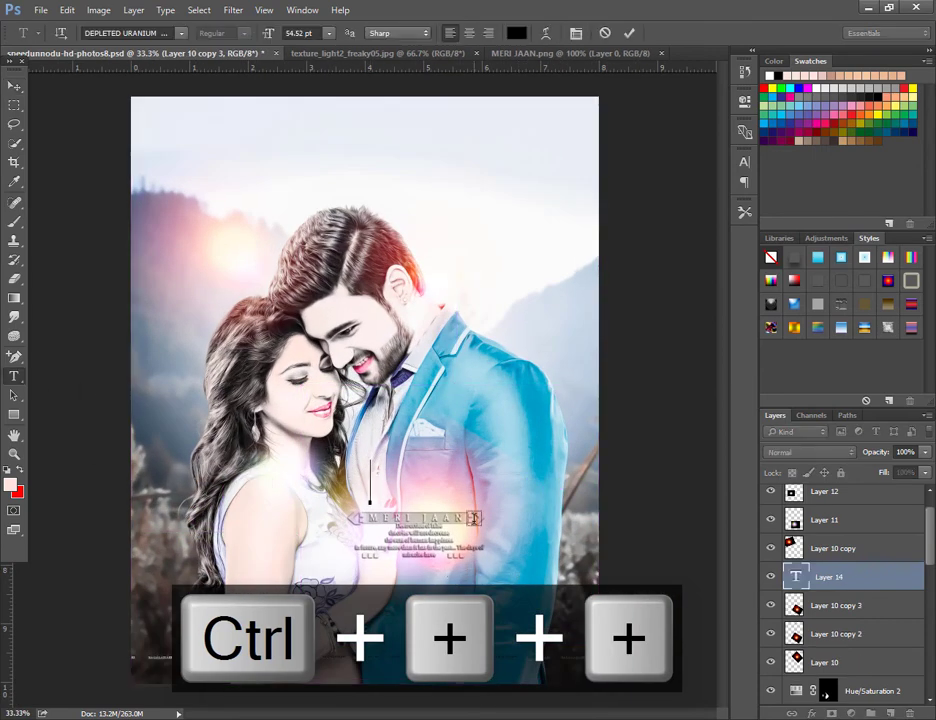
{"action": "type", "text": "HAN"}
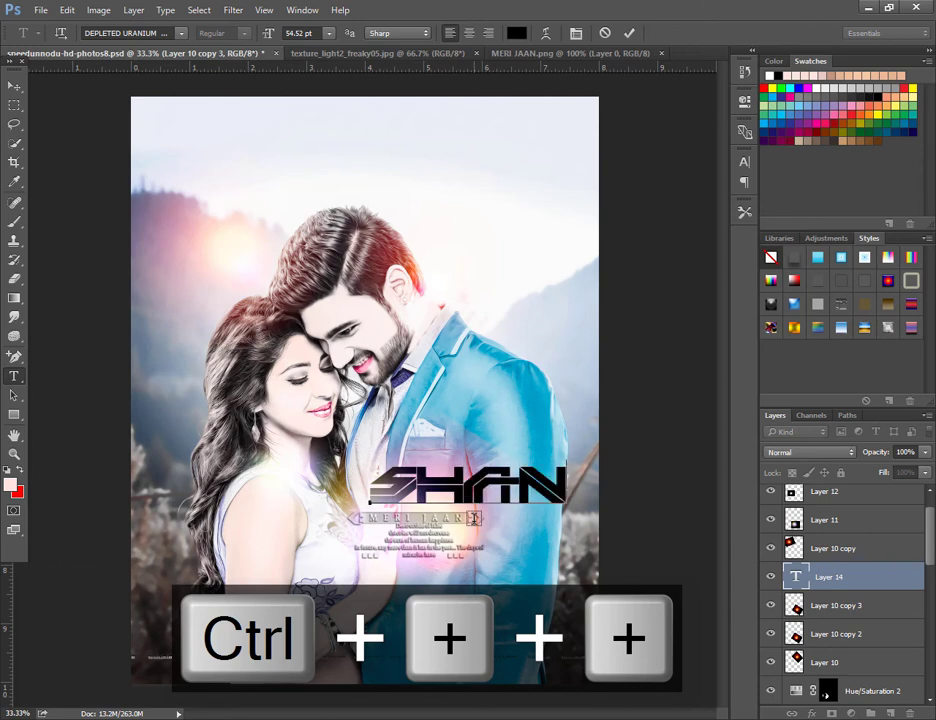
{"action": "key", "text": "ctrl+a"}
{"action": "left_click", "coordinate": [812, 576]}
{"action": "left_click_drag", "start_coordinate": [812, 576], "coordinate": [812, 488]}
{"action": "left_click", "coordinate": [13, 87]}
{"action": "left_click_drag", "start_coordinate": [834, 535], "coordinate": [817, 490]}
Set the name text layer's blend mode to Overlay and add a Drop Shadow effect to it.
{"action": "left_click", "coordinate": [800, 453]}
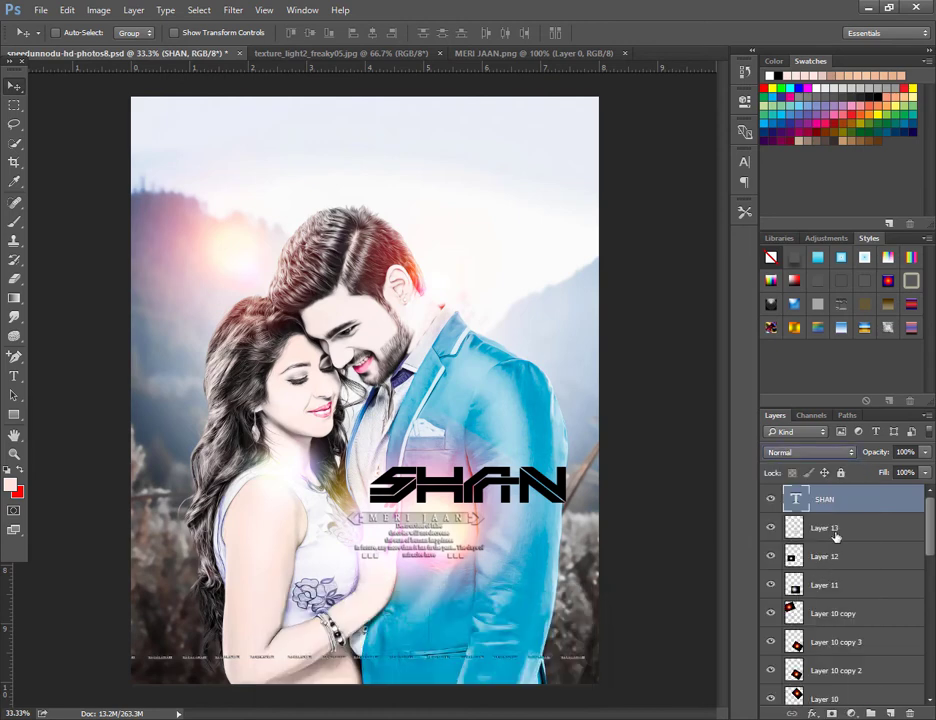
{"action": "left_click", "coordinate": [778, 596]}
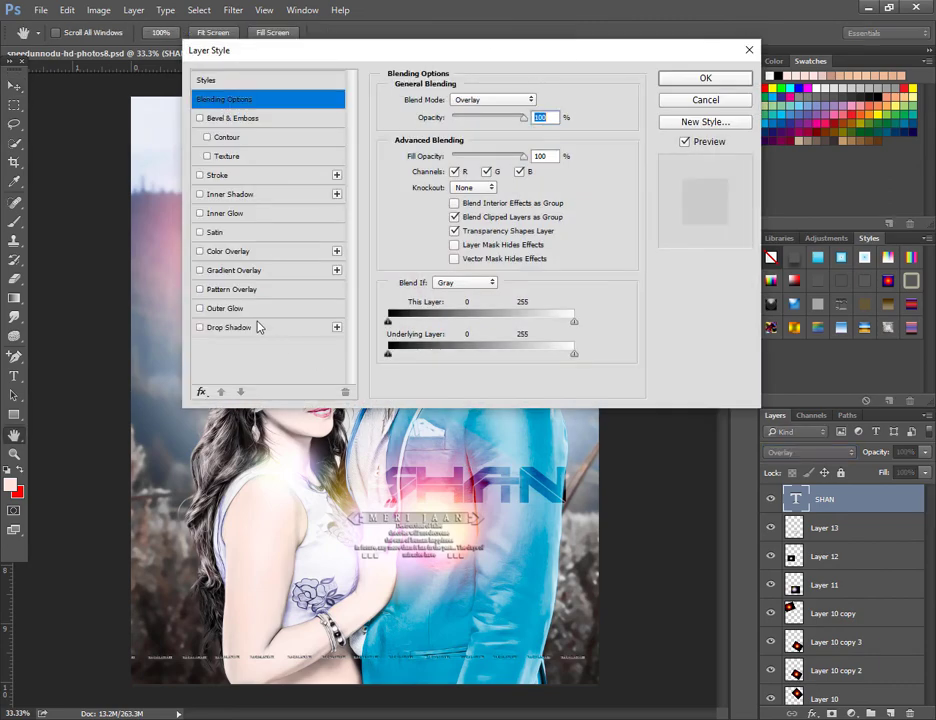
{"action": "left_click", "coordinate": [259, 327]}
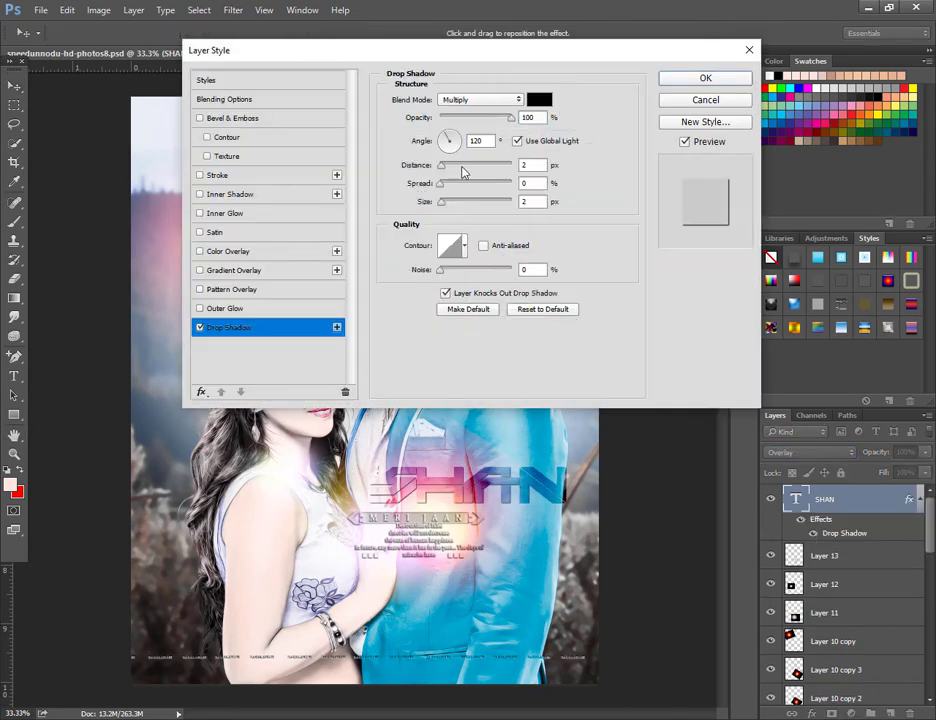
{"action": "left_click", "coordinate": [706, 79]}
Scale the name text down with Free Transform and place it directly above the MERI JAAN lettering.
{"action": "key", "text": "ctrl+t"}
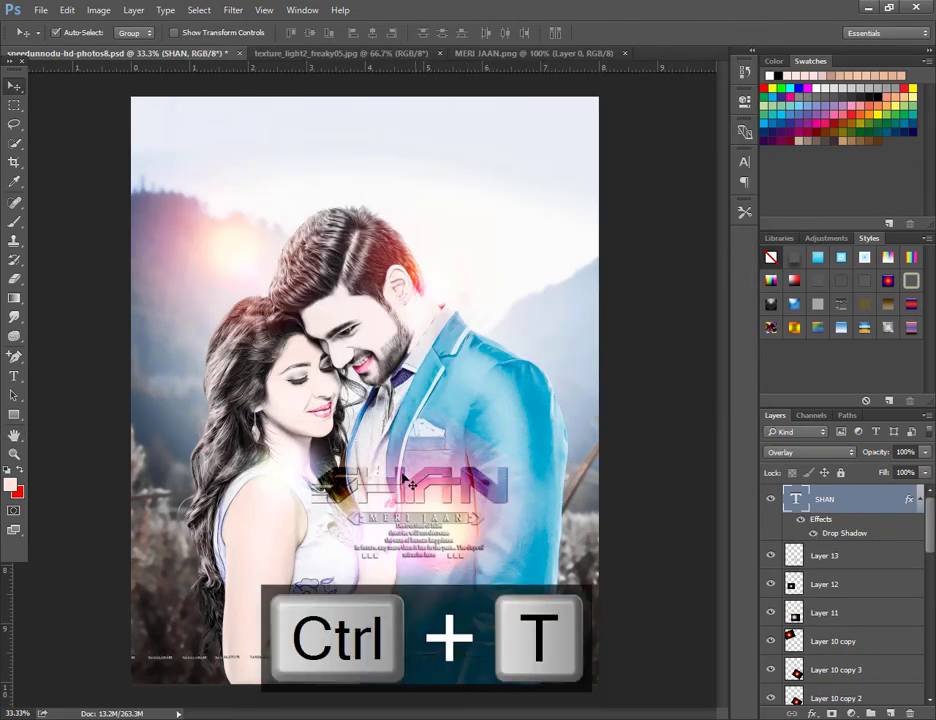
{"action": "left_click_drag", "start_coordinate": [315, 470], "coordinate": [386, 467]}
{"action": "key", "text": "Return"}
{"action": "left_click_drag", "start_coordinate": [467, 496], "coordinate": [437, 503]}
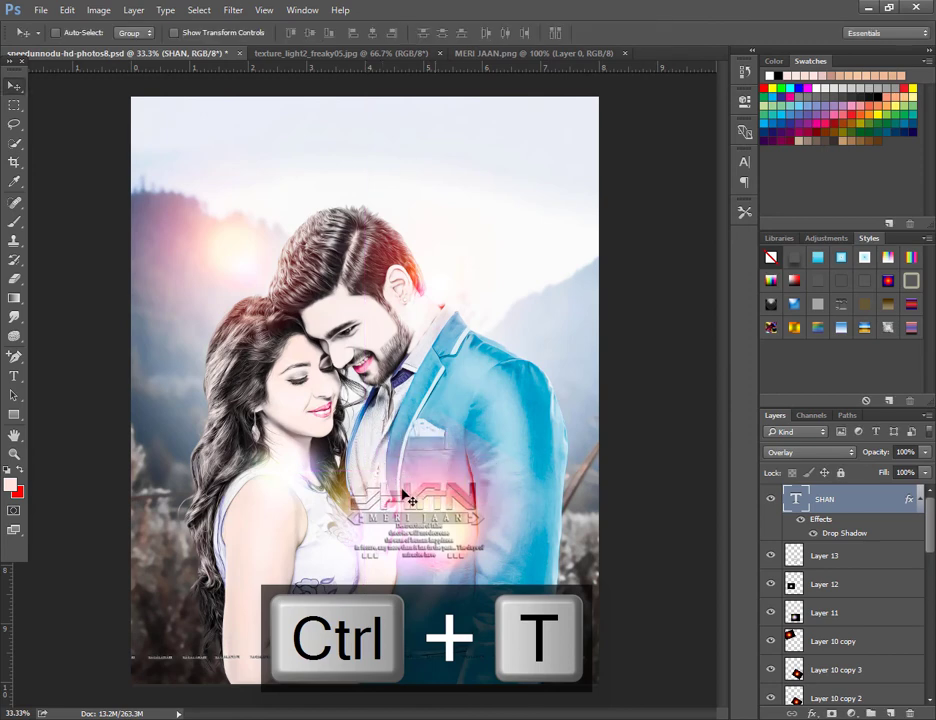
{"action": "key", "text": "ctrl+t"}
{"action": "mouse_move", "coordinate": [352, 487]}
{"action": "left_mouse_down"}
{"action": "mouse_move", "coordinate": [370, 482]}
{"action": "mouse_move", "coordinate": [356, 481]}
{"action": "left_mouse_up"}
{"action": "key", "text": "Return"}
{"action": "left_click_drag", "start_coordinate": [463, 512], "coordinate": [466, 512]}
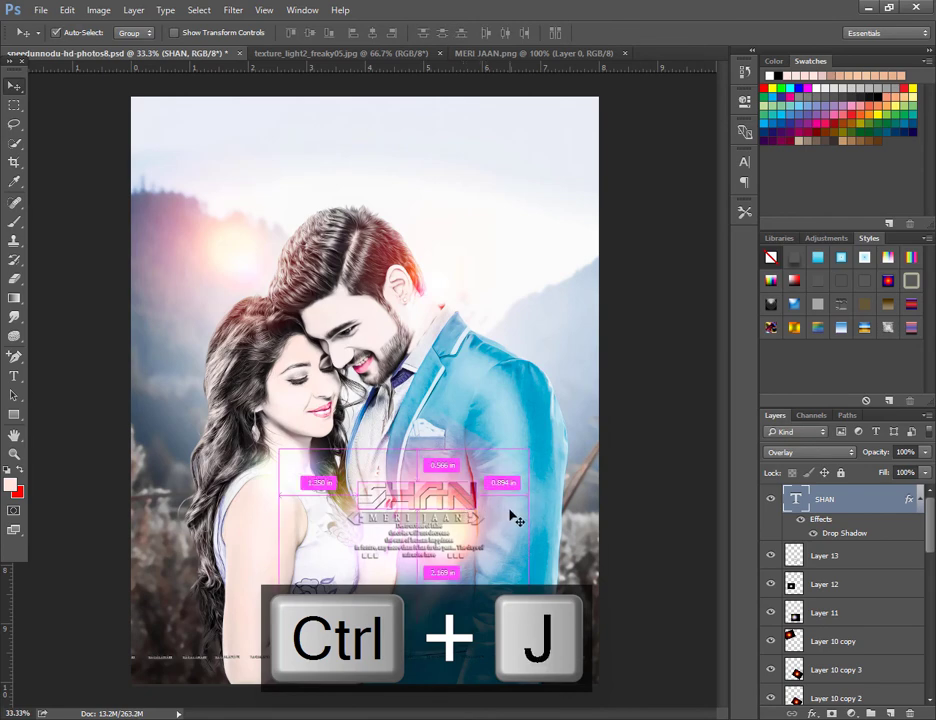
Duplicate the name text layer once so that its Overlay colours look stronger.
{"action": "key", "text": "ctrl+j"}
{"action": "key", "text": "ctrl+j"}
{"action": "key", "text": "Delete"}
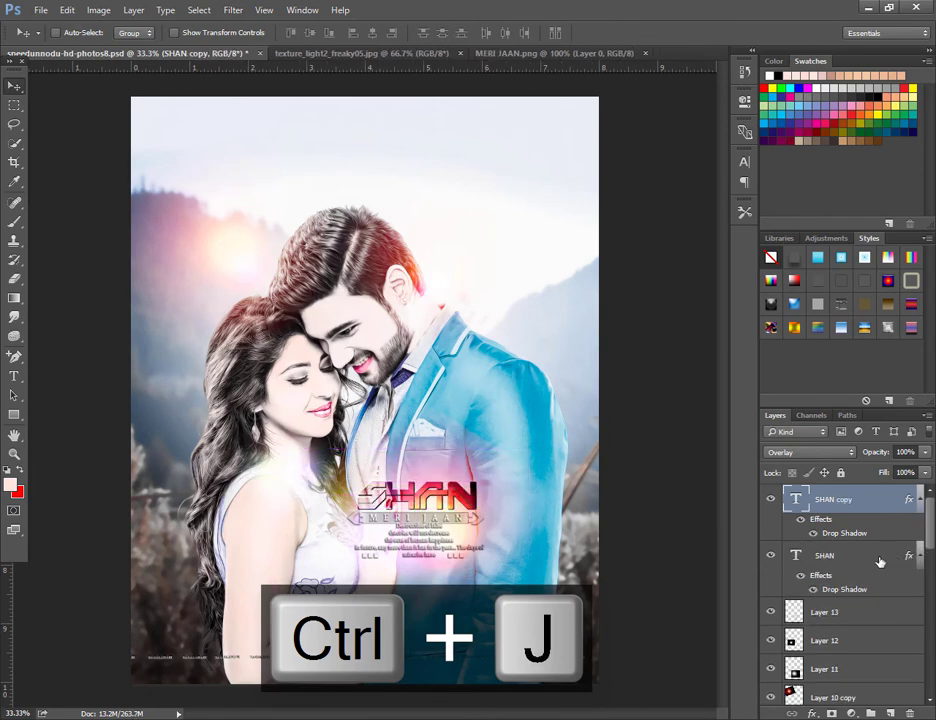
Select both name text layers, shrink them together with Free Transform and centre them above the MERI JAAN lettering.
{"action": "key", "text": "ctrl+plus"}
{"action": "left_click", "coordinate": [836, 562], "text": "ctrl"}
{"action": "key", "text": "ctrl+t"}
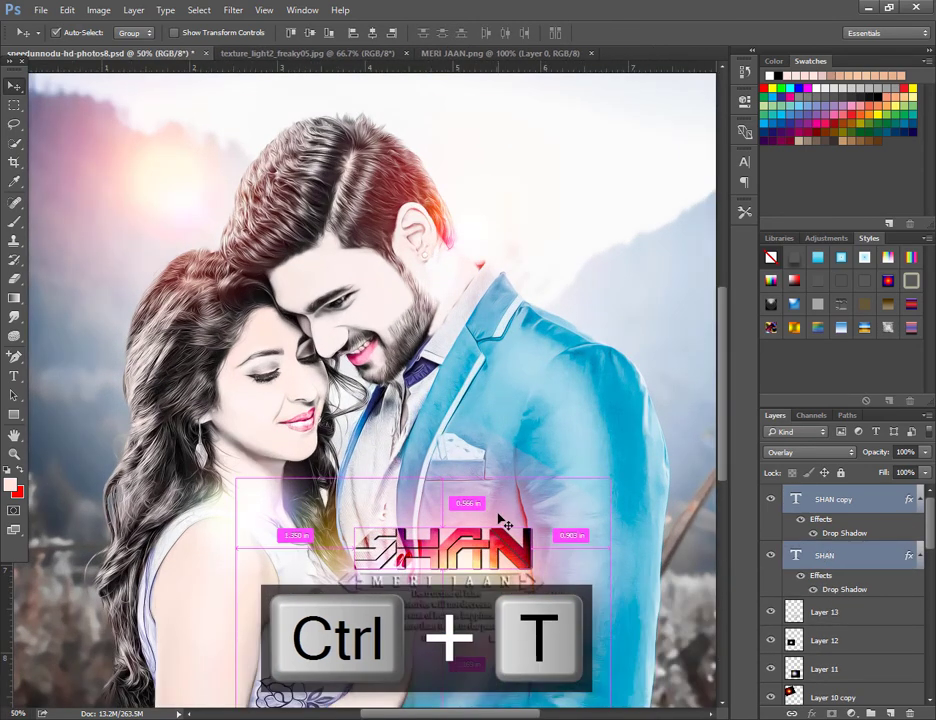
{"action": "left_click_drag", "start_coordinate": [356, 528], "coordinate": [385, 526]}
{"action": "key", "text": "Return"}
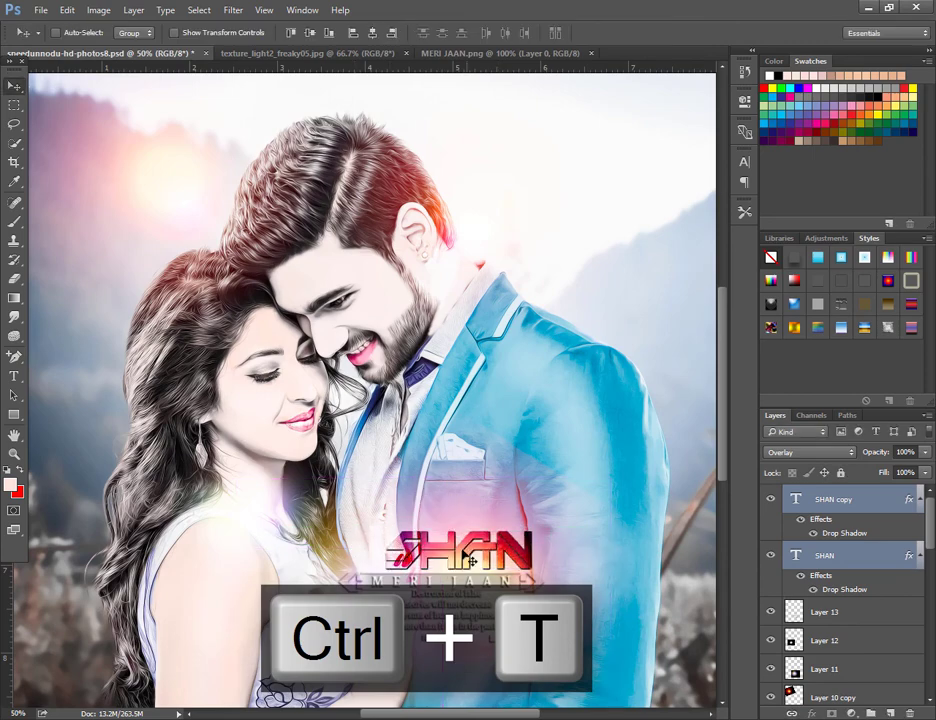
{"action": "left_click_drag", "start_coordinate": [468, 553], "coordinate": [448, 555]}
{"action": "key", "text": "ctrl+0"}
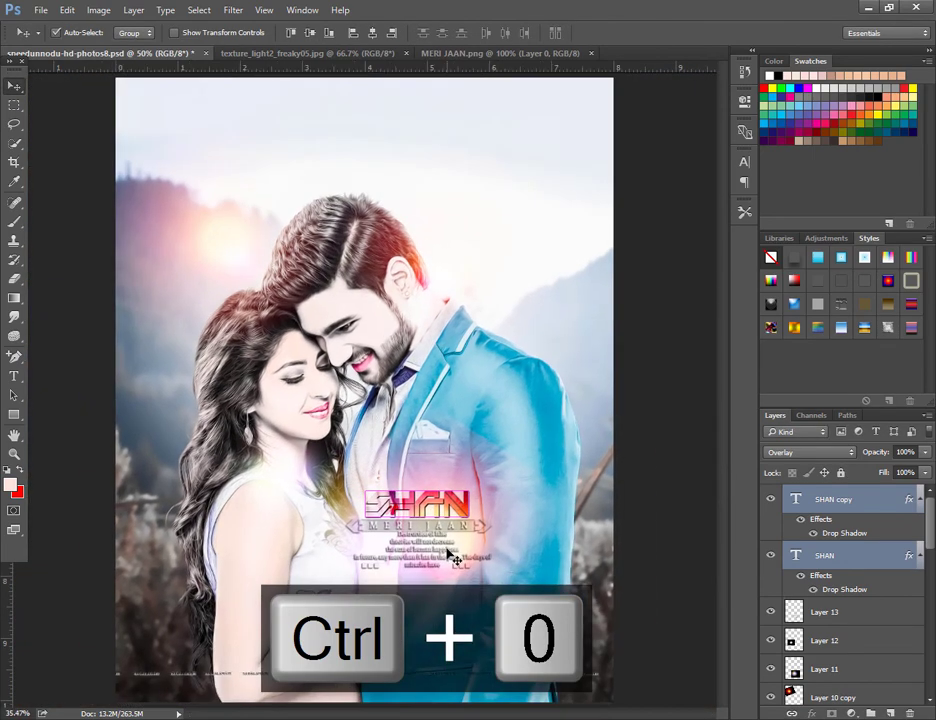
{"action": "key", "text": "ctrl+t"}
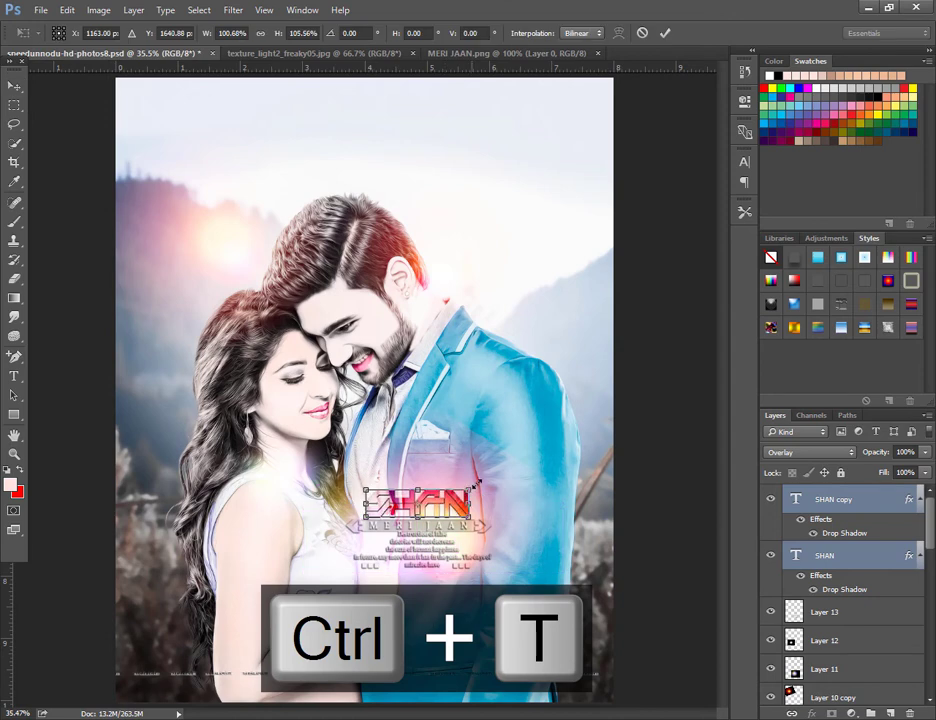
{"action": "key", "text": "Return"}
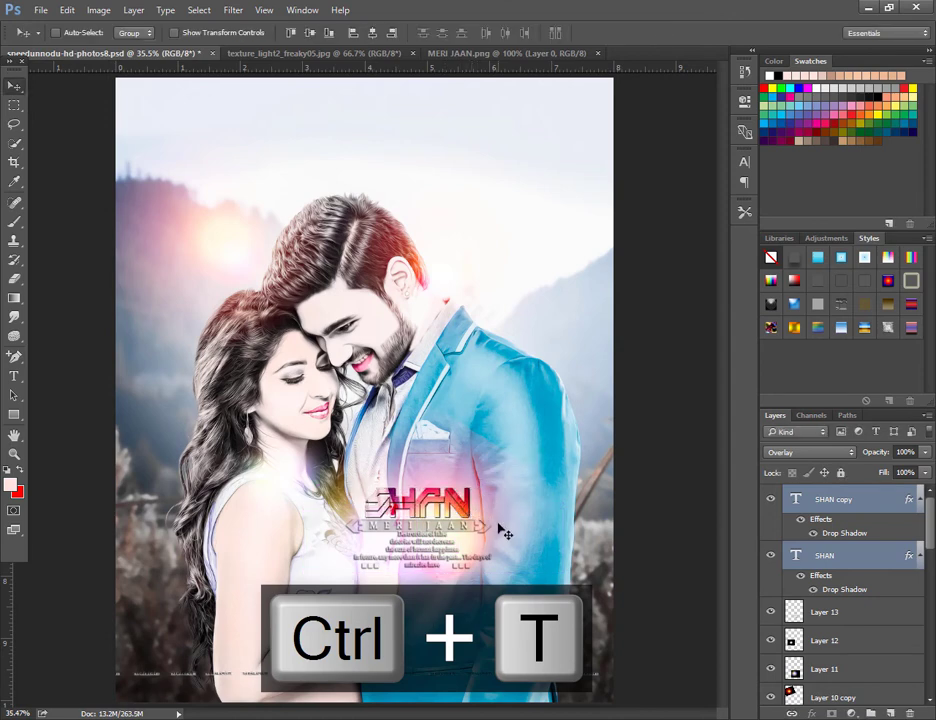
{"action": "key", "text": "ctrl+minus"}
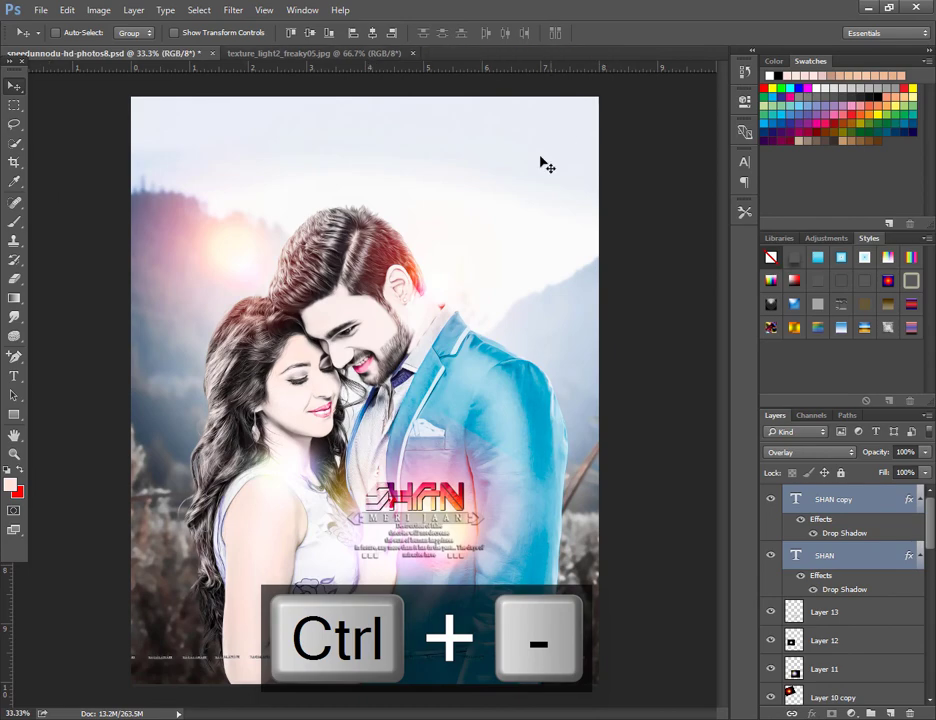
{"action": "left_click", "coordinate": [38, 8]}
{"action": "left_click", "coordinate": [48, 40]}
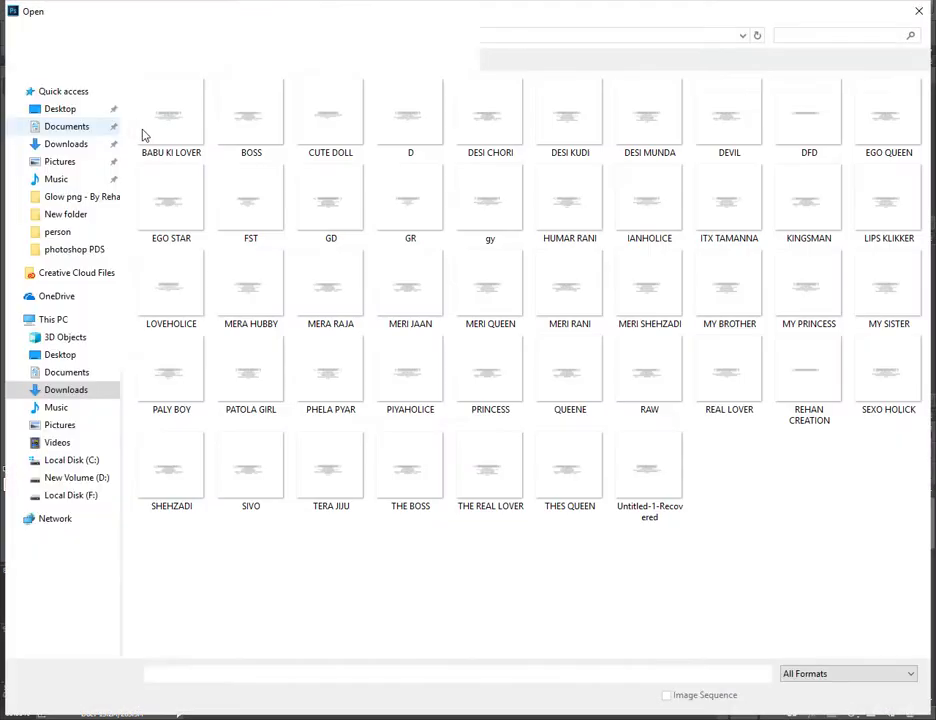
{"action": "left_click", "coordinate": [80, 477]}
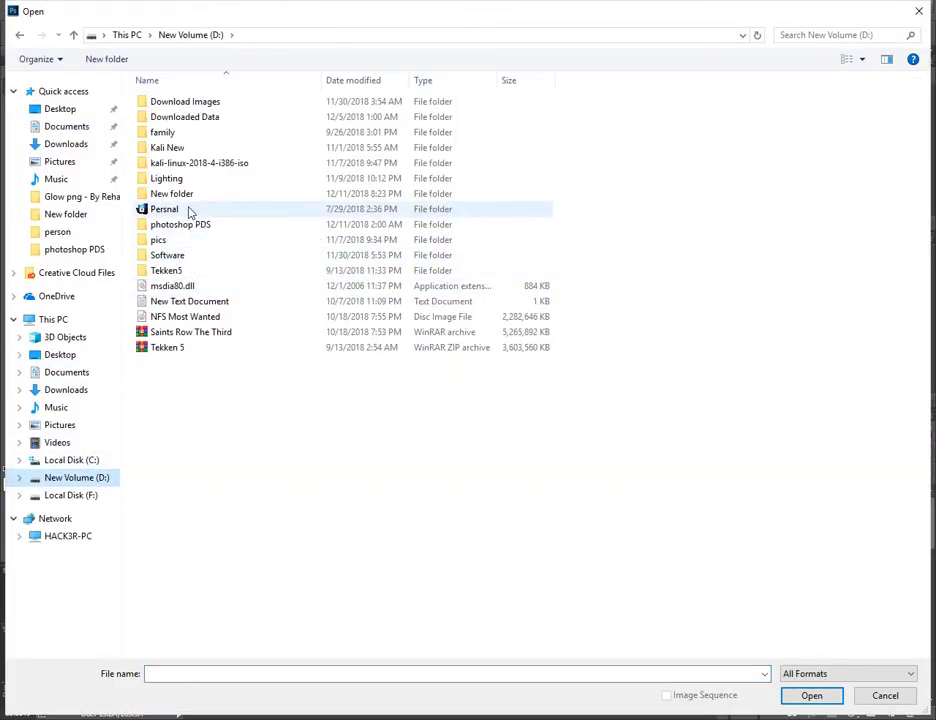
{"action": "double_click", "coordinate": [187, 184]}
{"action": "double_click", "coordinate": [330, 118]}
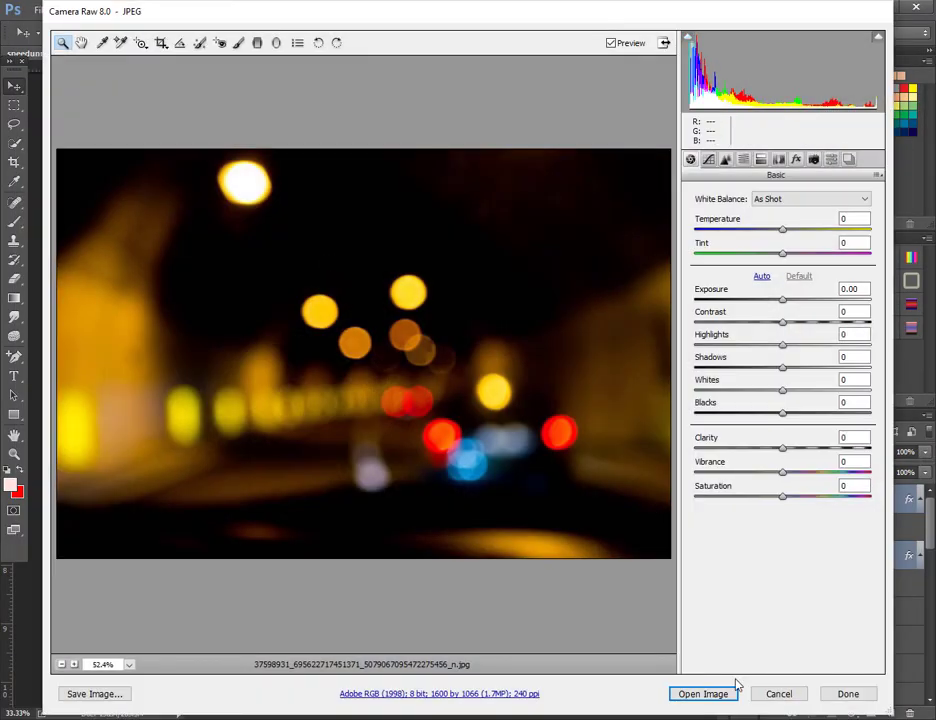
{"action": "left_click", "coordinate": [732, 690]}
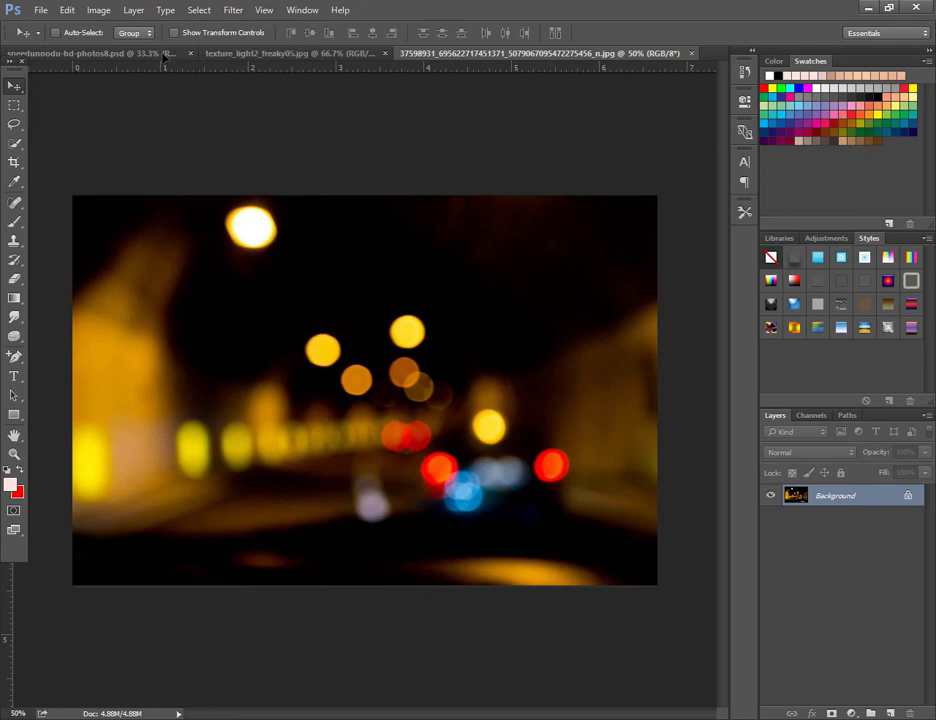
Bring the night bokeh image into the couple photo as a new layer and set its blend mode to Lighten.
{"action": "left_click_drag", "start_coordinate": [165, 57], "coordinate": [380, 390]}
{"action": "left_click", "coordinate": [808, 452]}
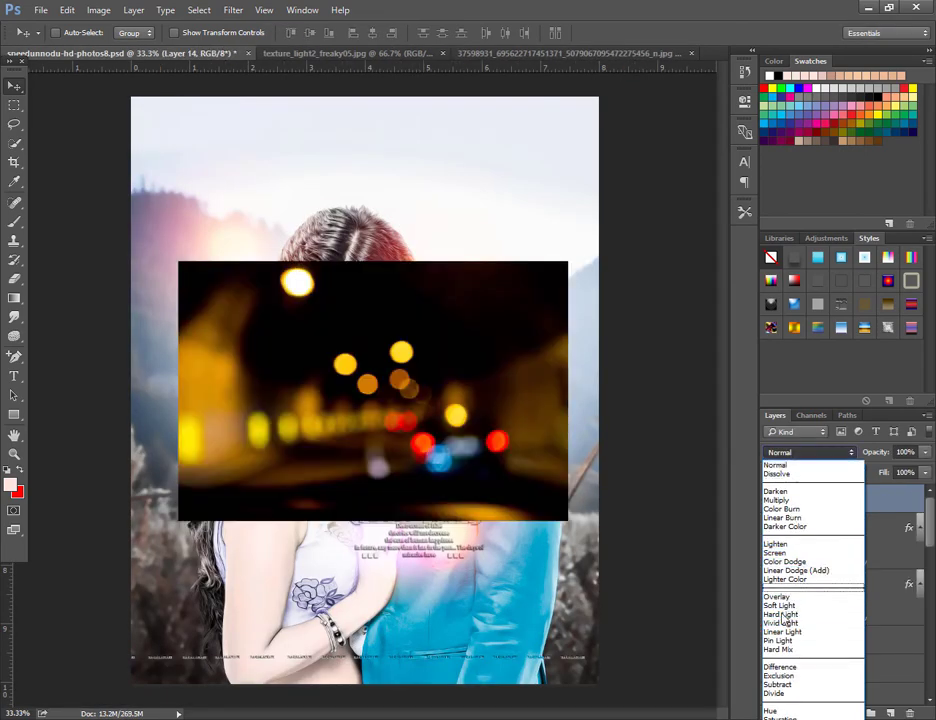
{"action": "left_click", "coordinate": [781, 545]}
Move the bokeh layer over the photo's lower-left area and place a duplicate over the man's face and shoulder.
{"action": "left_click_drag", "start_coordinate": [432, 439], "coordinate": [301, 572]}
{"action": "mouse_move", "coordinate": [297, 555]}
{"action": "left_mouse_down"}
{"action": "mouse_move", "coordinate": [251, 569]}
{"action": "mouse_move", "coordinate": [251, 543]}
{"action": "mouse_move", "coordinate": [280, 568]}
{"action": "mouse_move", "coordinate": [312, 577]}
{"action": "mouse_move", "coordinate": [308, 601]}
{"action": "mouse_move", "coordinate": [293, 540]}
{"action": "left_mouse_up"}
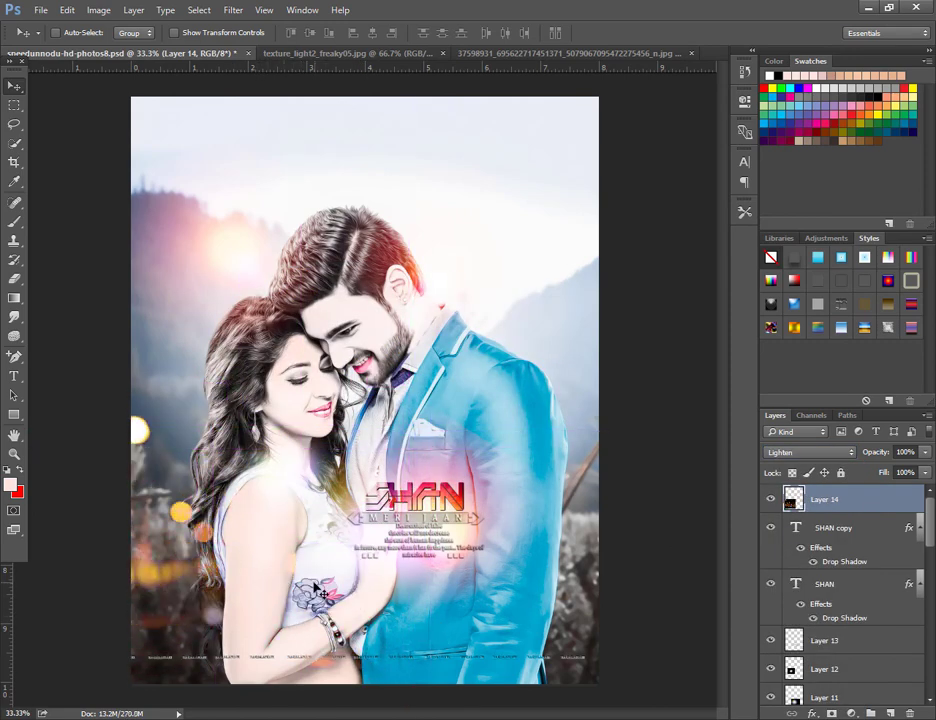
{"action": "key", "text": "ctrl+j"}
{"action": "left_click_drag", "start_coordinate": [316, 590], "coordinate": [541, 424]}
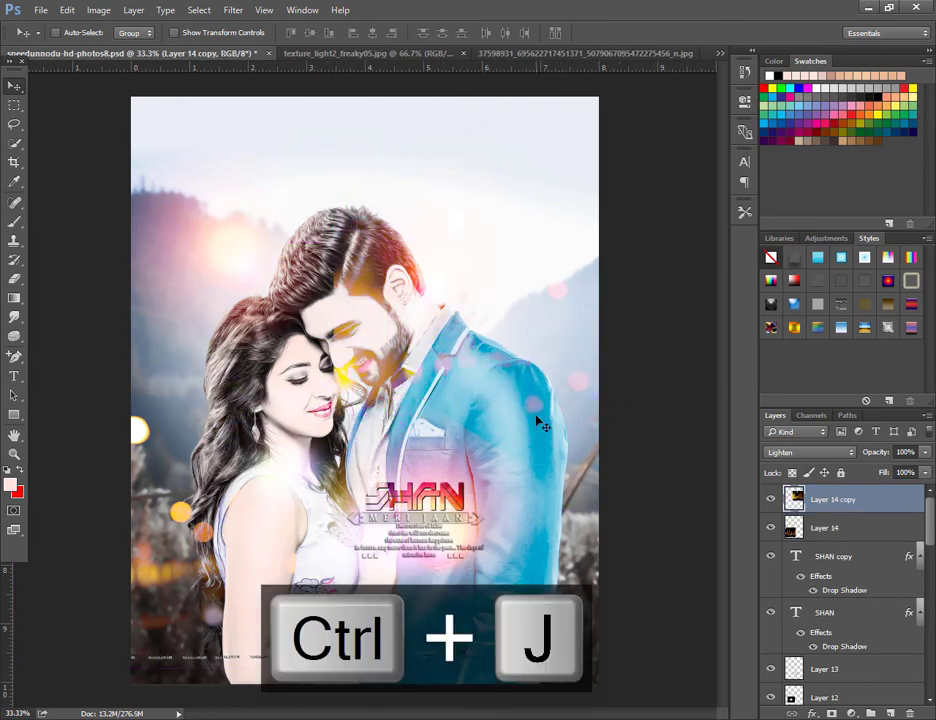
Erase the duplicate bokeh layer over the couple's faces and the man's hair with a soft eraser of about 191 px.
{"action": "left_click", "coordinate": [14, 279]}
{"action": "right_click", "coordinate": [271, 428]}
{"action": "left_click", "coordinate": [411, 463]}
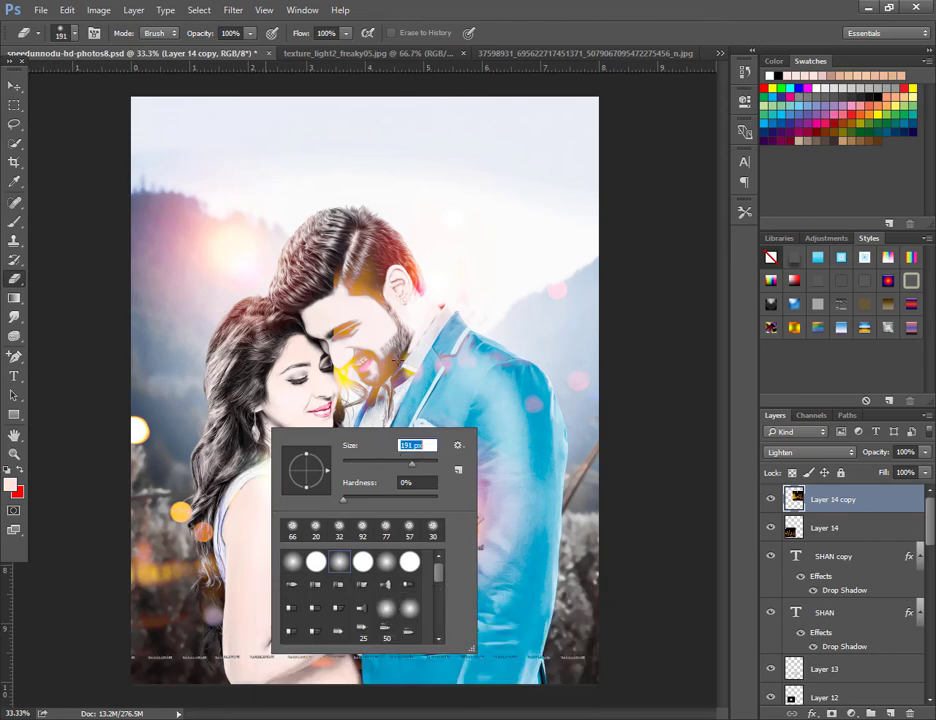
{"action": "mouse_move", "coordinate": [377, 370]}
{"action": "left_mouse_down"}
{"action": "mouse_move", "coordinate": [362, 279]}
{"action": "mouse_move", "coordinate": [275, 282]}
{"action": "left_mouse_up"}
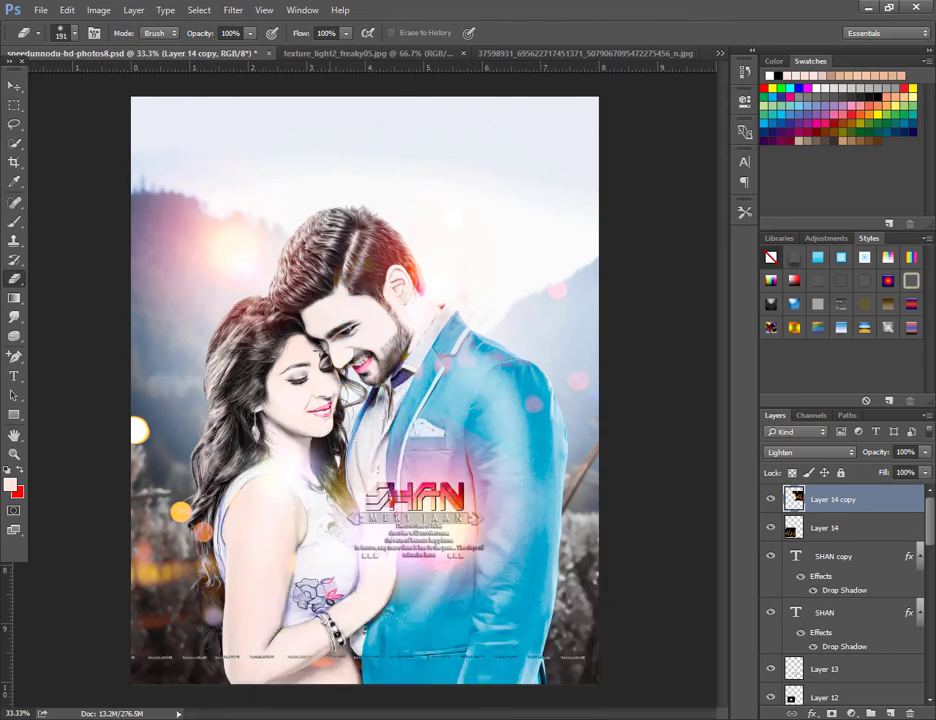
{"action": "key", "text": "ctrl+plus"}
{"action": "key", "text": "ctrl+plus"}
{"action": "key", "text": "ctrl+minus"}
{"action": "key", "text": "ctrl+minus"}
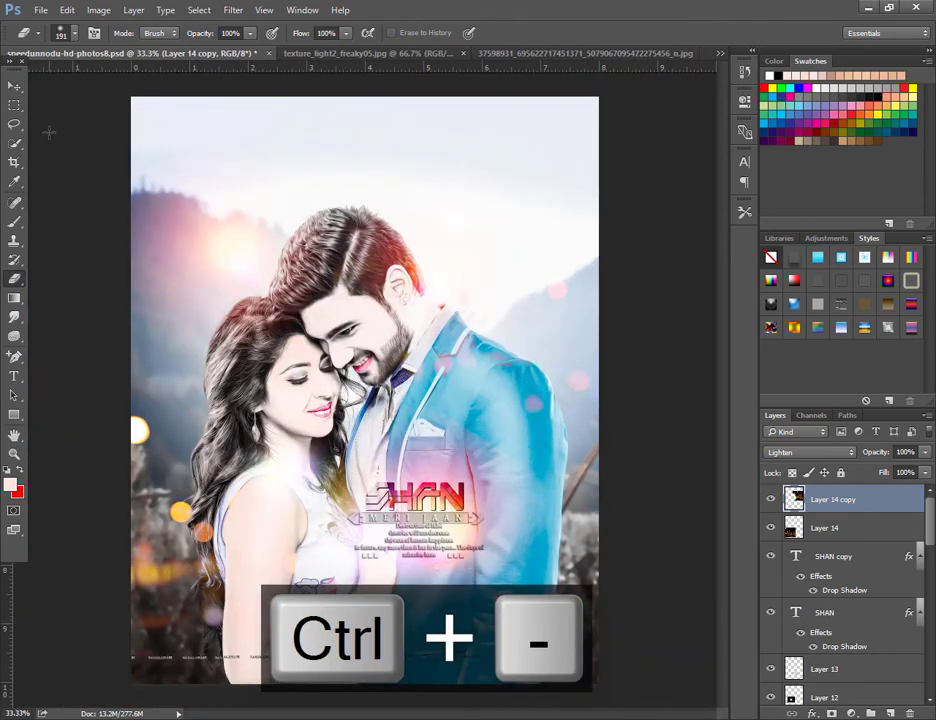
{"action": "left_click", "coordinate": [14, 86]}
{"action": "left_click", "coordinate": [31, 17]}
{"action": "left_click", "coordinate": [33, 35]}
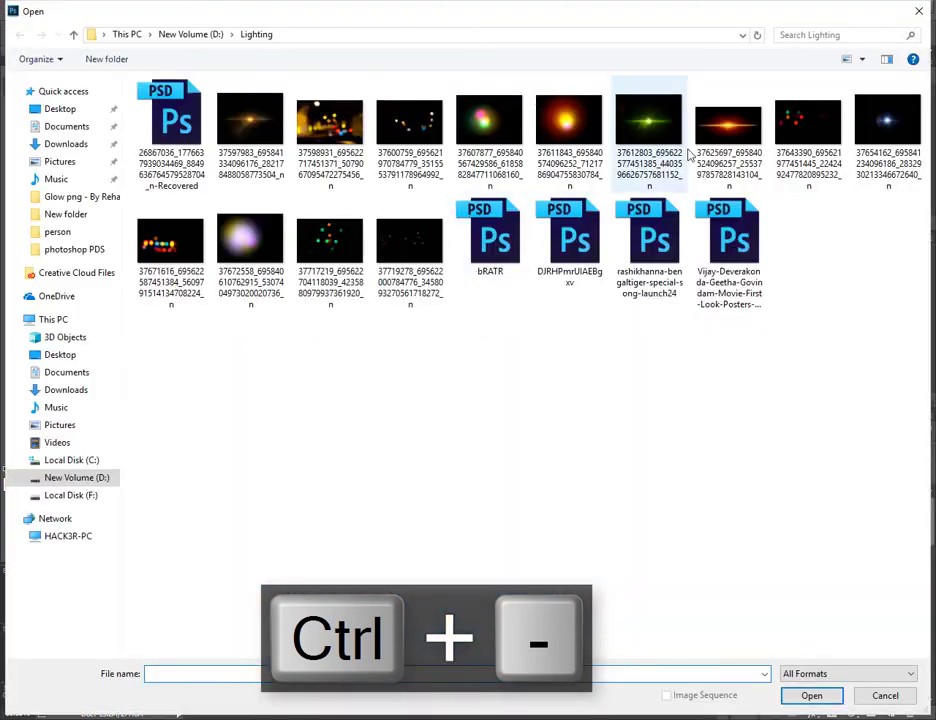
{"action": "left_click", "coordinate": [711, 160]}
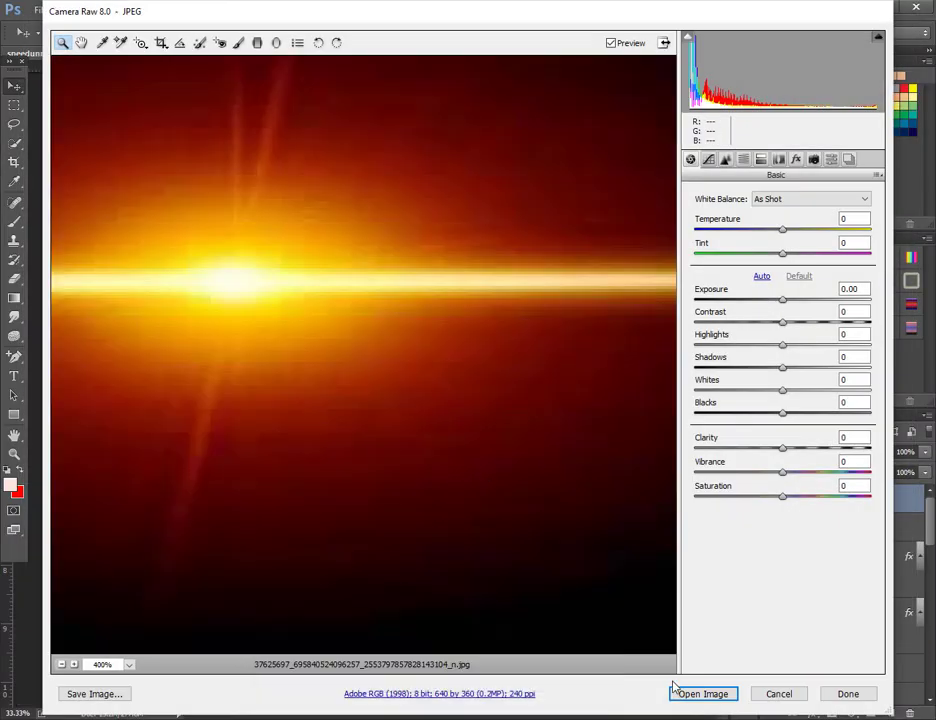
{"action": "left_click", "coordinate": [688, 692]}
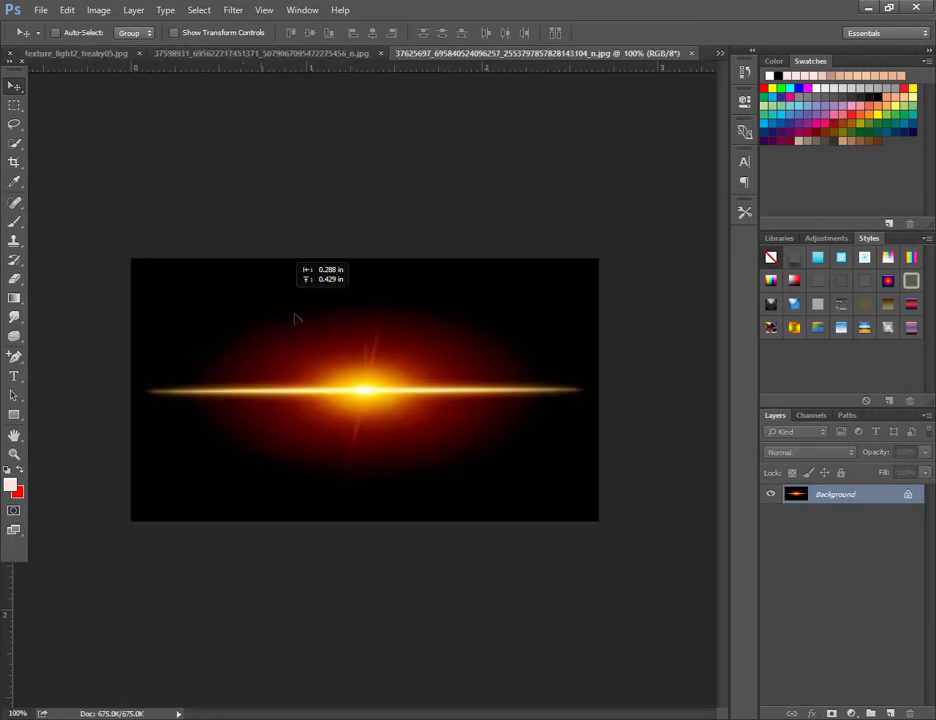
Bring the orange flare into the couple photo as a new layer, set its blend mode to Screen and place it over the name title.
{"action": "left_click", "coordinate": [122, 56]}
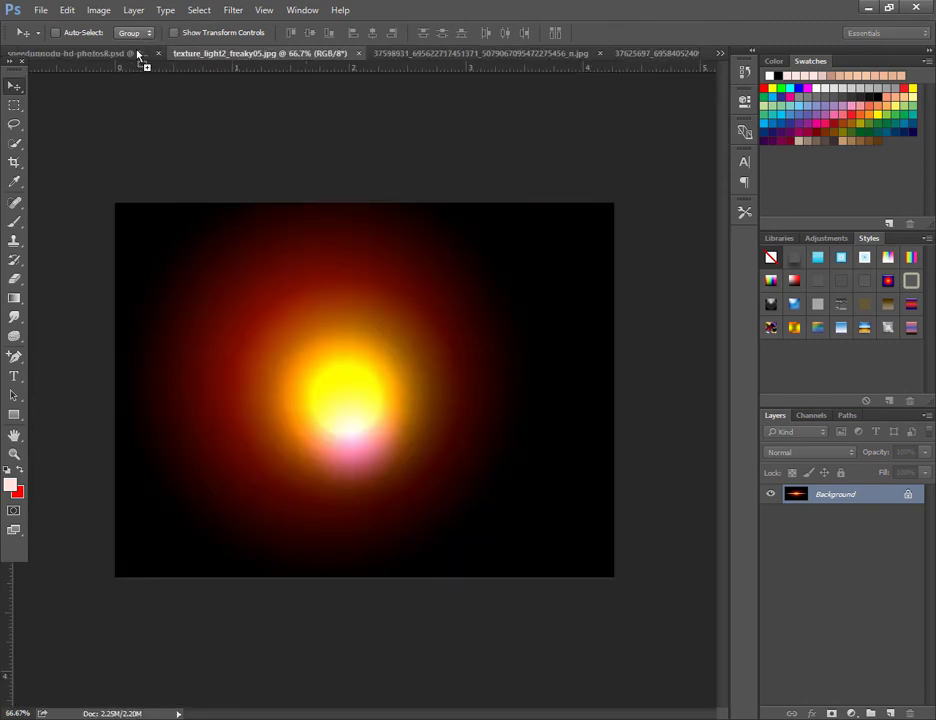
{"action": "left_click_drag", "start_coordinate": [134, 54], "coordinate": [449, 364]}
{"action": "left_click", "coordinate": [809, 453]}
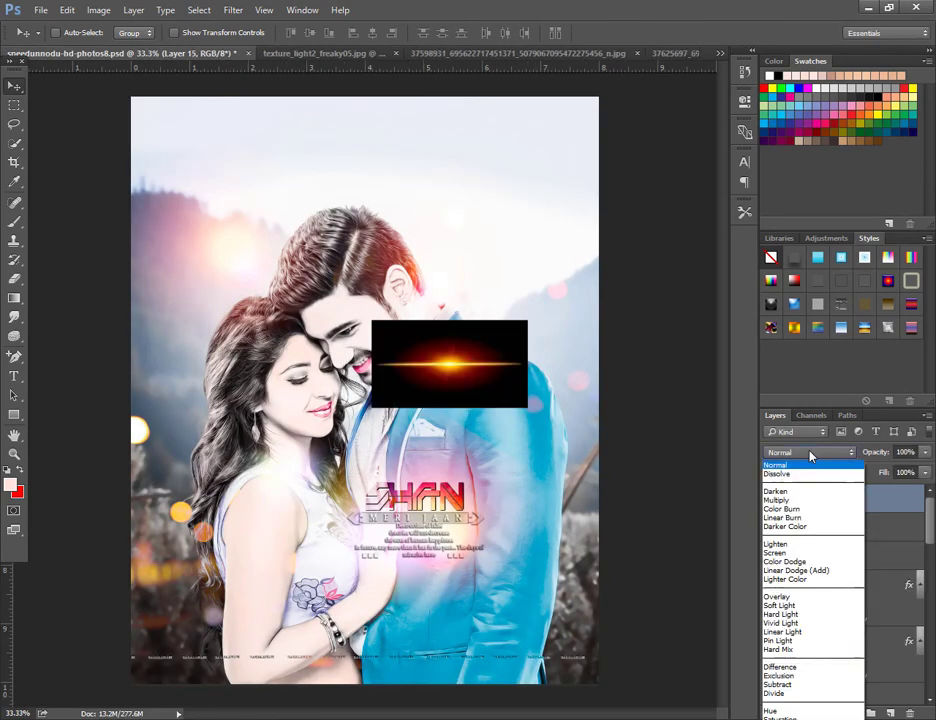
{"action": "left_click", "coordinate": [783, 553]}
{"action": "left_click_drag", "start_coordinate": [538, 462], "coordinate": [529, 612]}
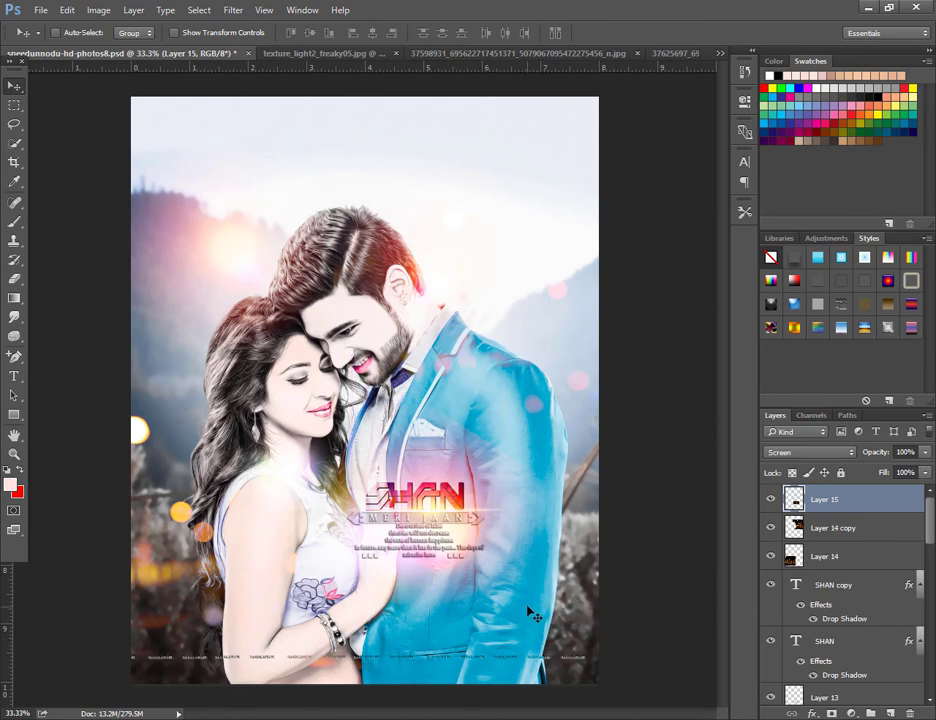
Select both name text layers and adjust them together slightly with Free Transform above the MERI JAAN lettering.
{"action": "left_click", "coordinate": [825, 585]}
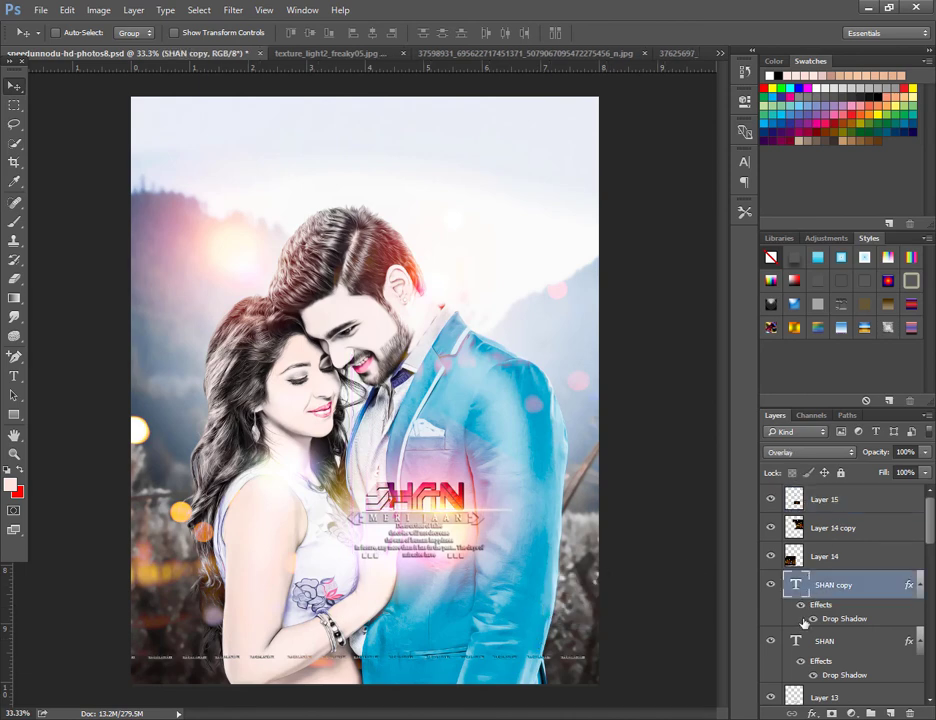
{"action": "left_click", "coordinate": [824, 641], "text": "shift"}
{"action": "key", "text": "ctrl+t"}
{"action": "left_click_drag", "start_coordinate": [362, 481], "coordinate": [358, 481]}
{"action": "key", "text": "Return"}
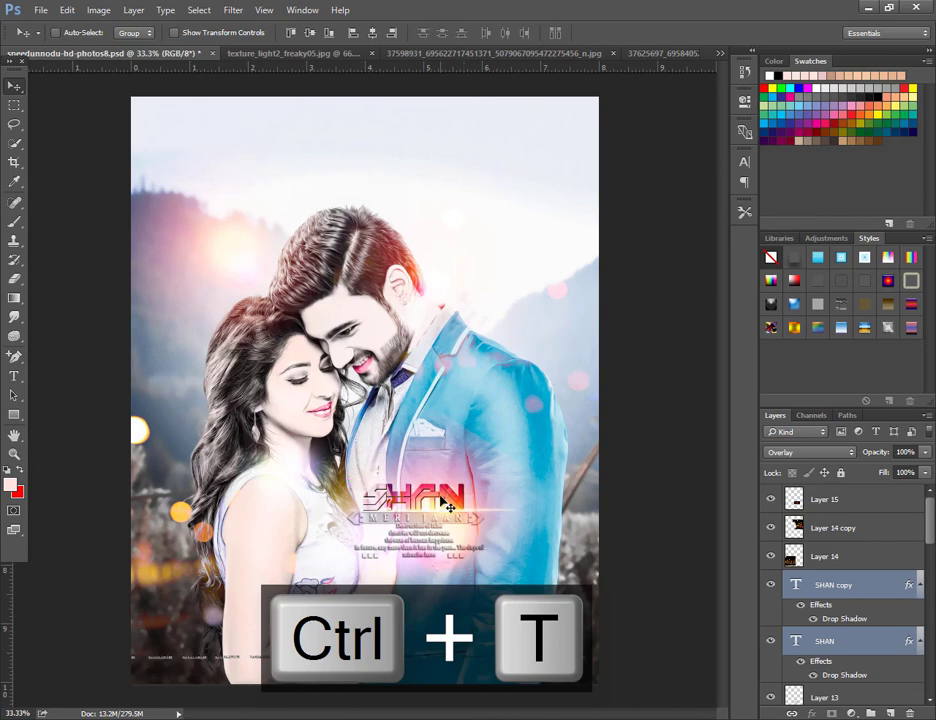
Try shifting the orange flare layer slightly over the name title and undo the move.
{"action": "left_click", "coordinate": [446, 501], "text": "ctrl"}
{"action": "left_click_drag", "start_coordinate": [447, 502], "coordinate": [455, 490]}
{"action": "key", "text": "ctrl+z"}
Stamp all visible layers into a new layer on top of the stack and open it in the Camera Raw Filter.
{"action": "key", "text": "ctrl+plus"}
{"action": "key", "text": "ctrl+plus"}
{"action": "key", "text": "ctrl+0"}
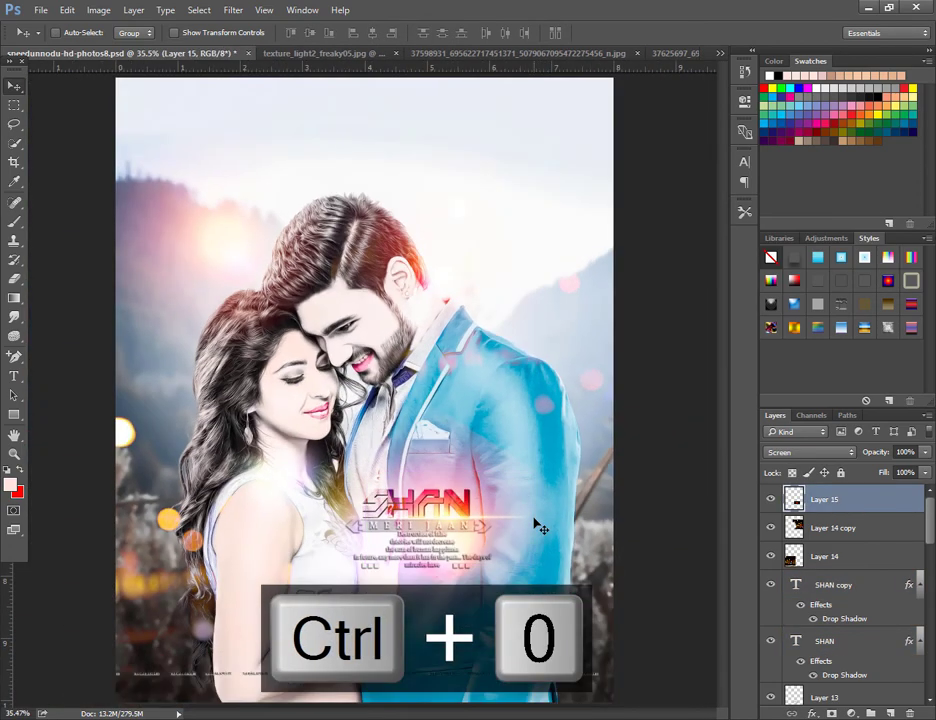
{"action": "key", "text": "ctrl+minus"}
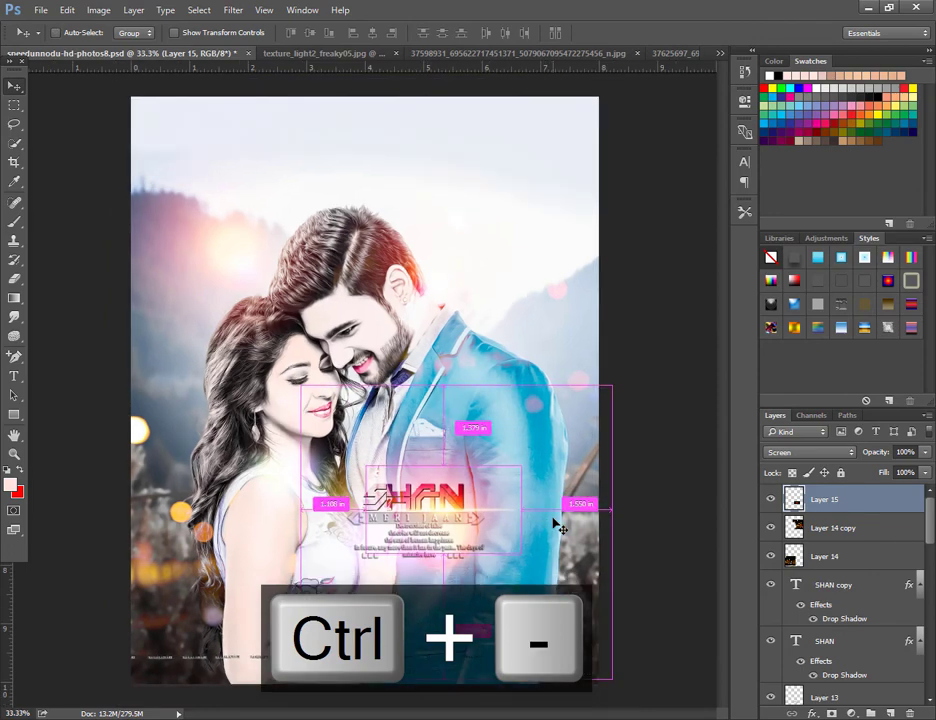
{"action": "key", "text": "ctrl+plus"}
{"action": "key", "text": "ctrl+plus"}
{"action": "key", "text": "ctrl+0"}
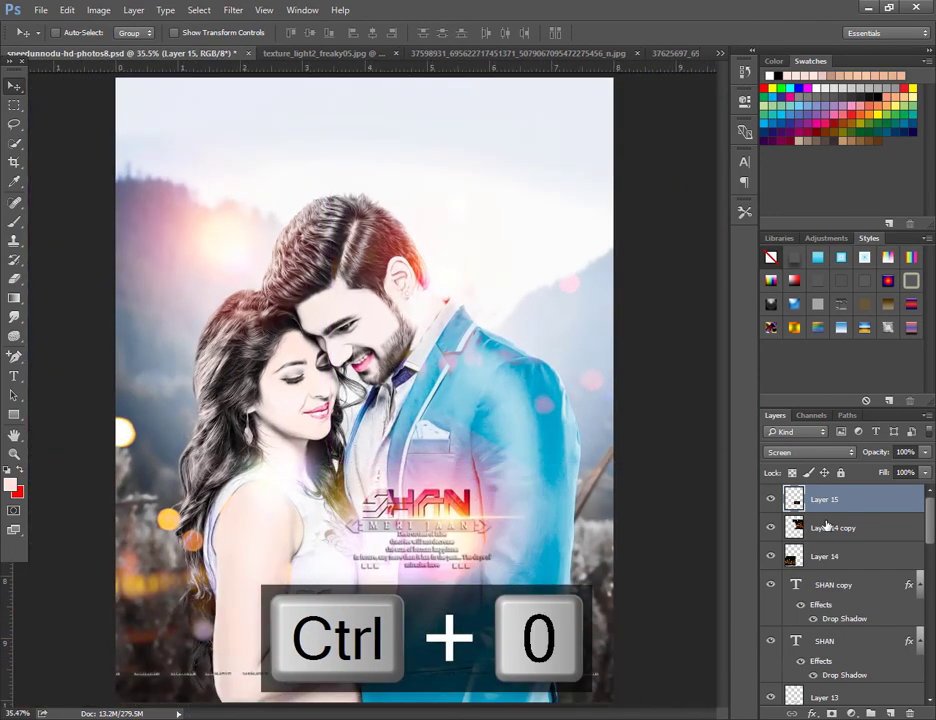
{"action": "key", "text": "ctrl+shift+alt+e"}
{"action": "left_click", "coordinate": [233, 10]}
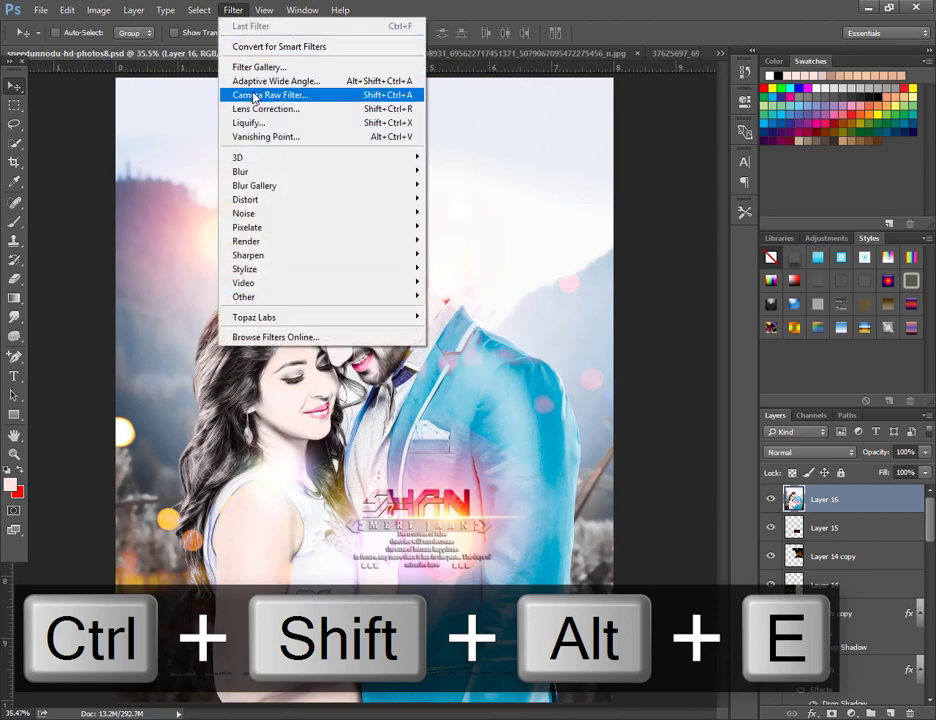
{"action": "left_click", "coordinate": [255, 97]}
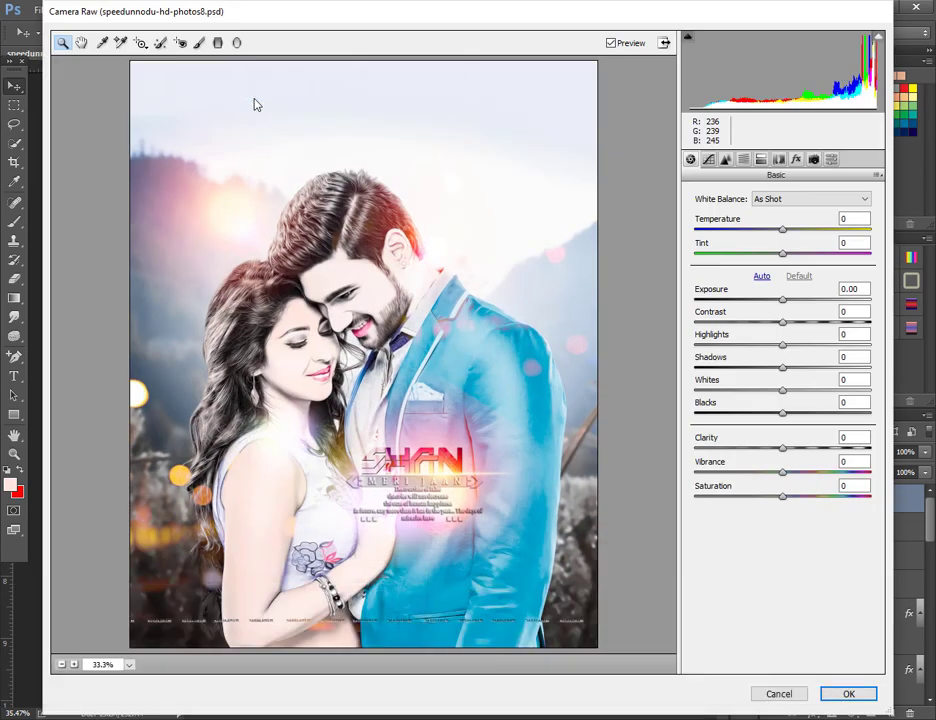
{"action": "key", "text": "F10"}
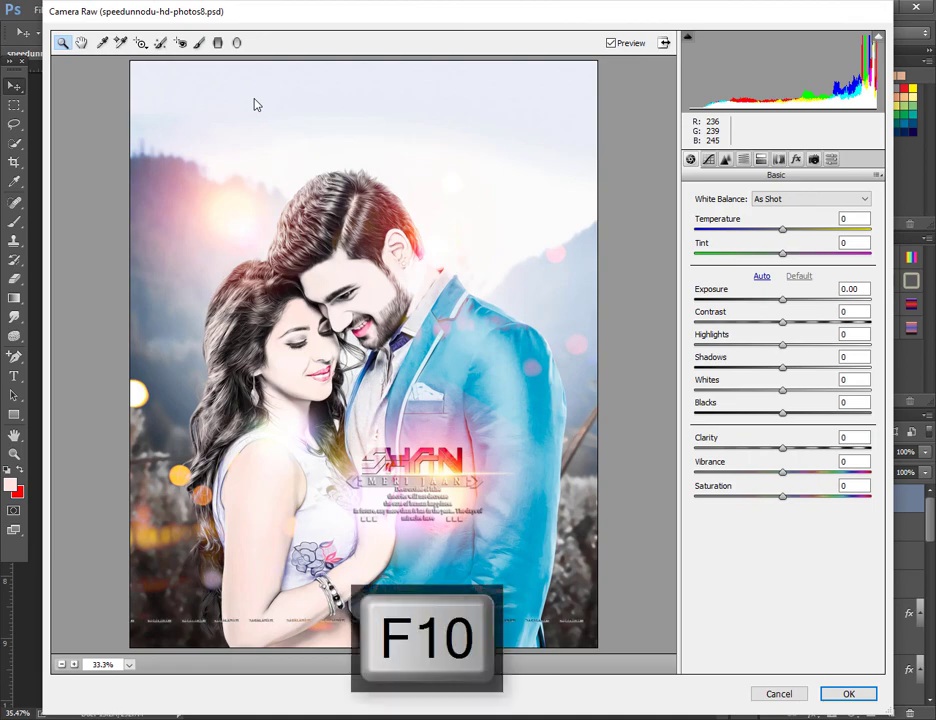